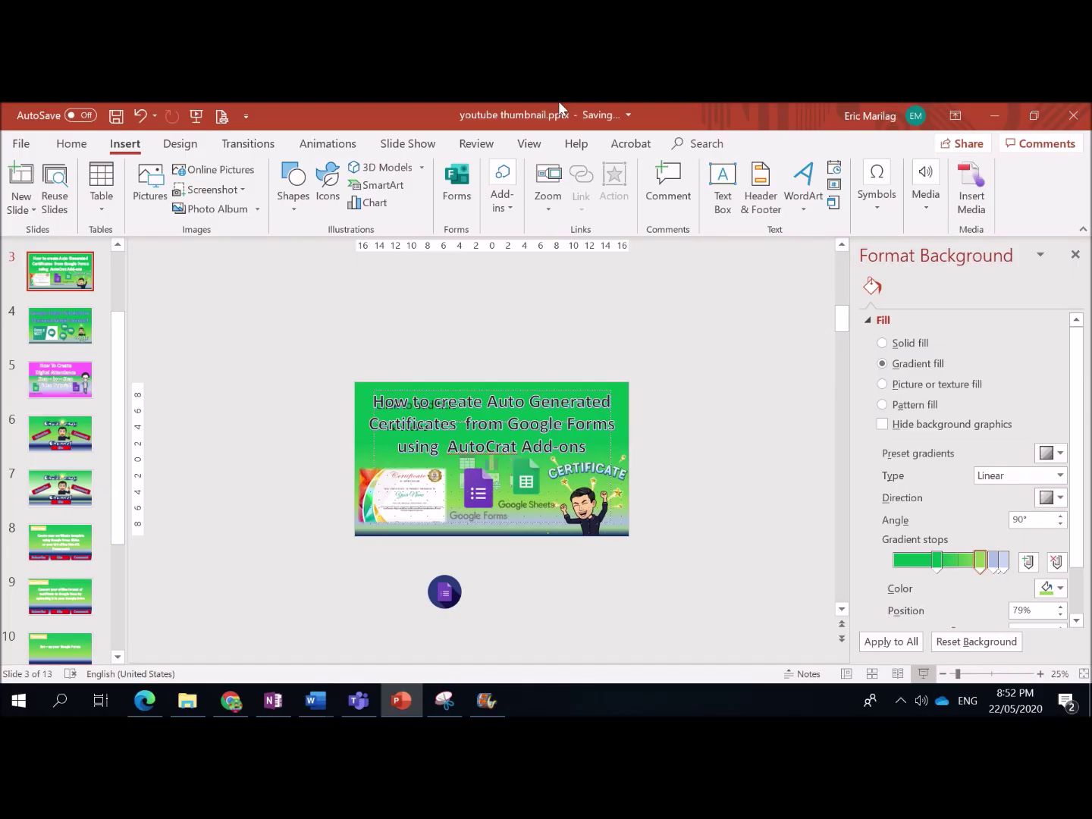
# - Bring the sample certificate template forward in Word and scroll through its Certificate of Participation page
pyautogui.moveTo(323, 711)
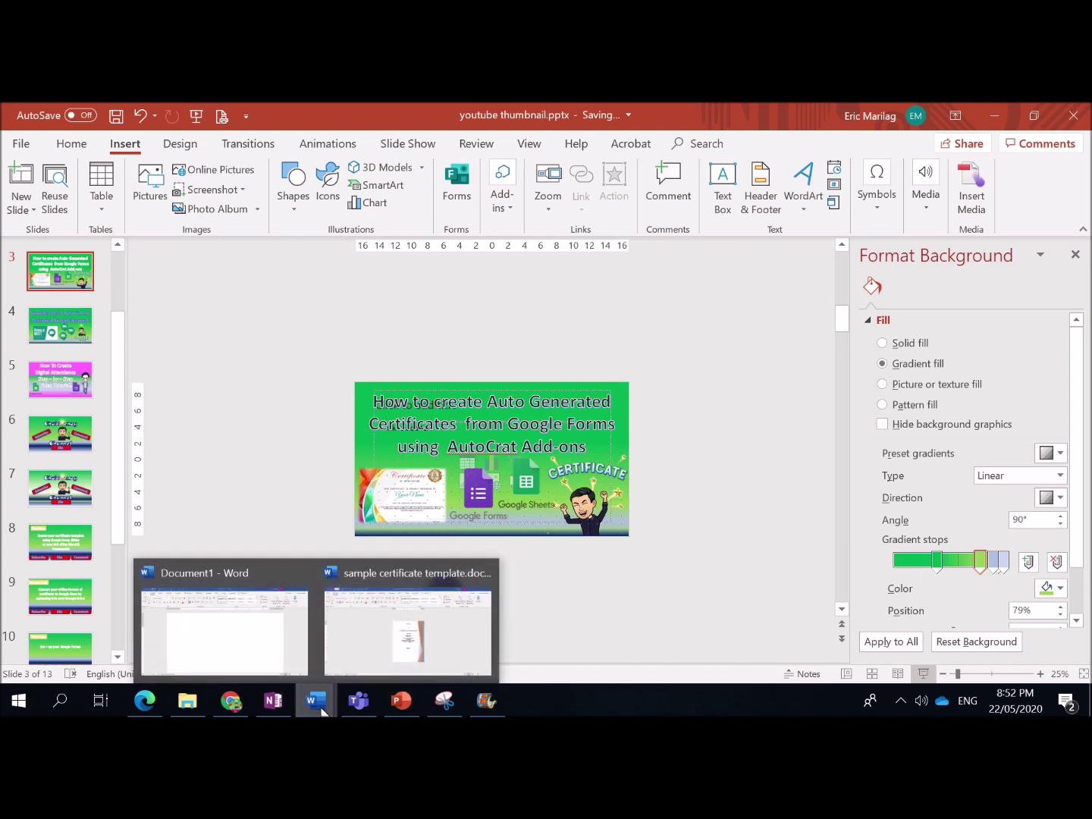
pyautogui.click(393, 656)
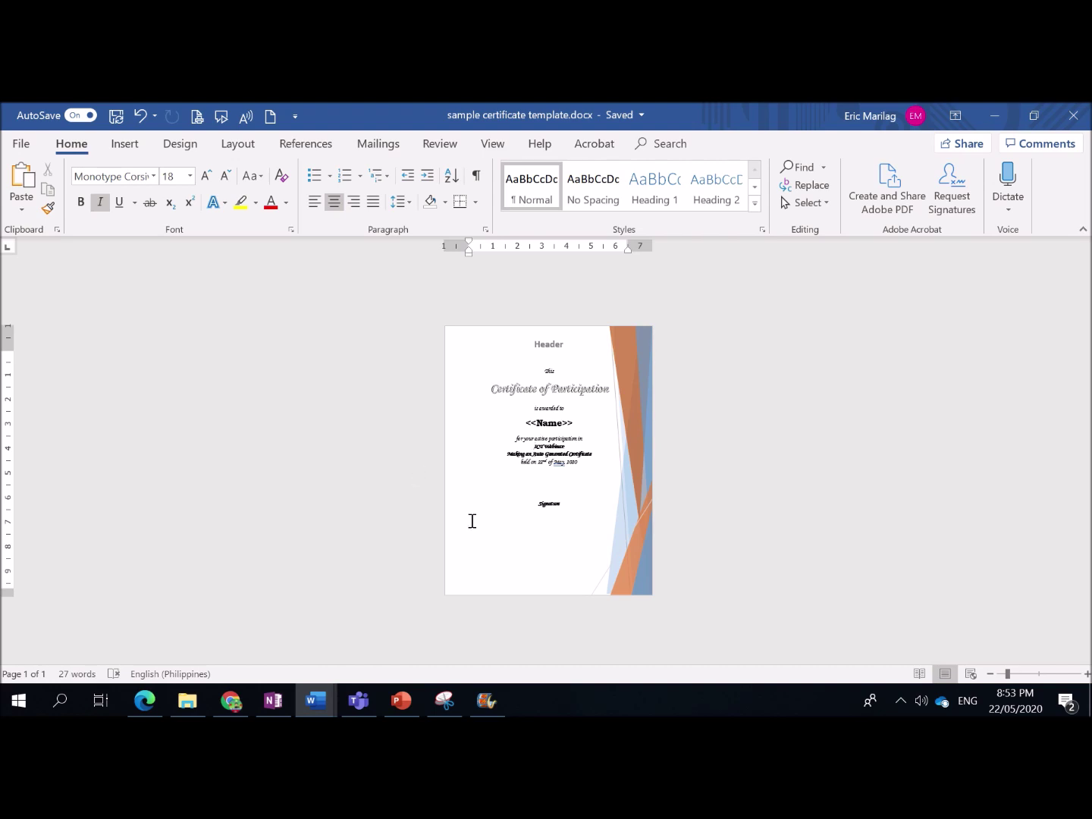
pyautogui.scroll(6, 471, 521)
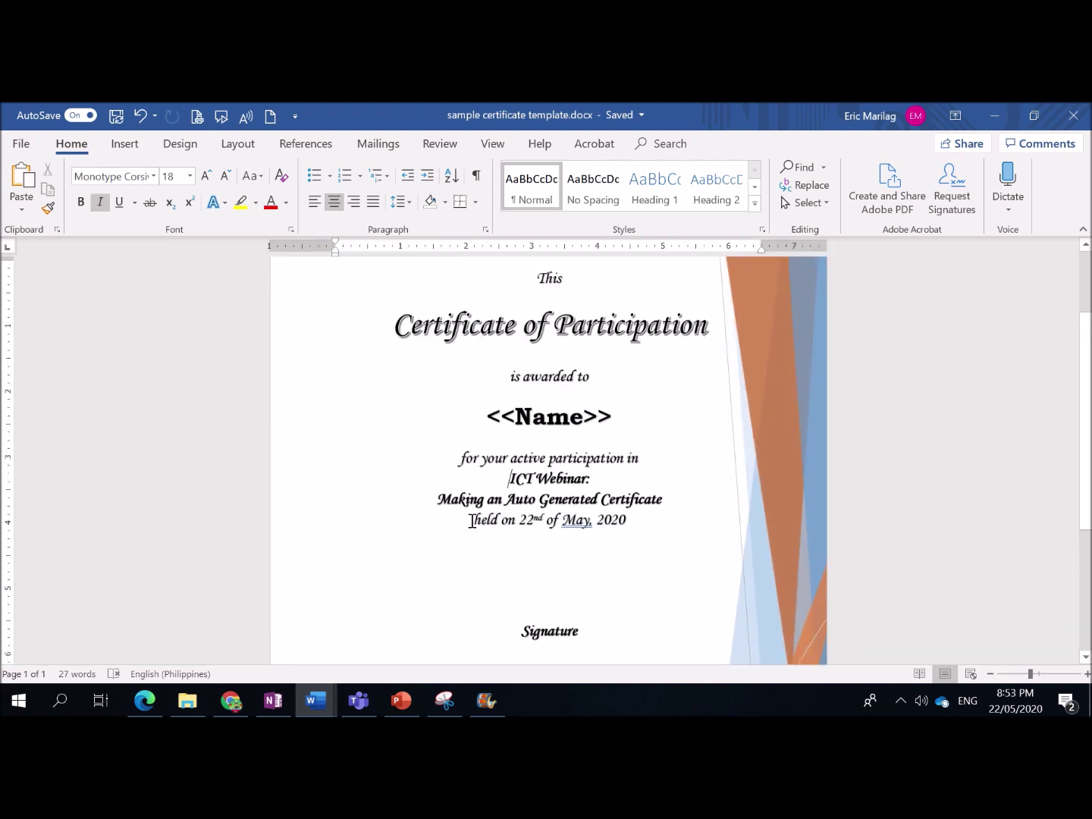
pyautogui.scroll(-3, 472, 521)
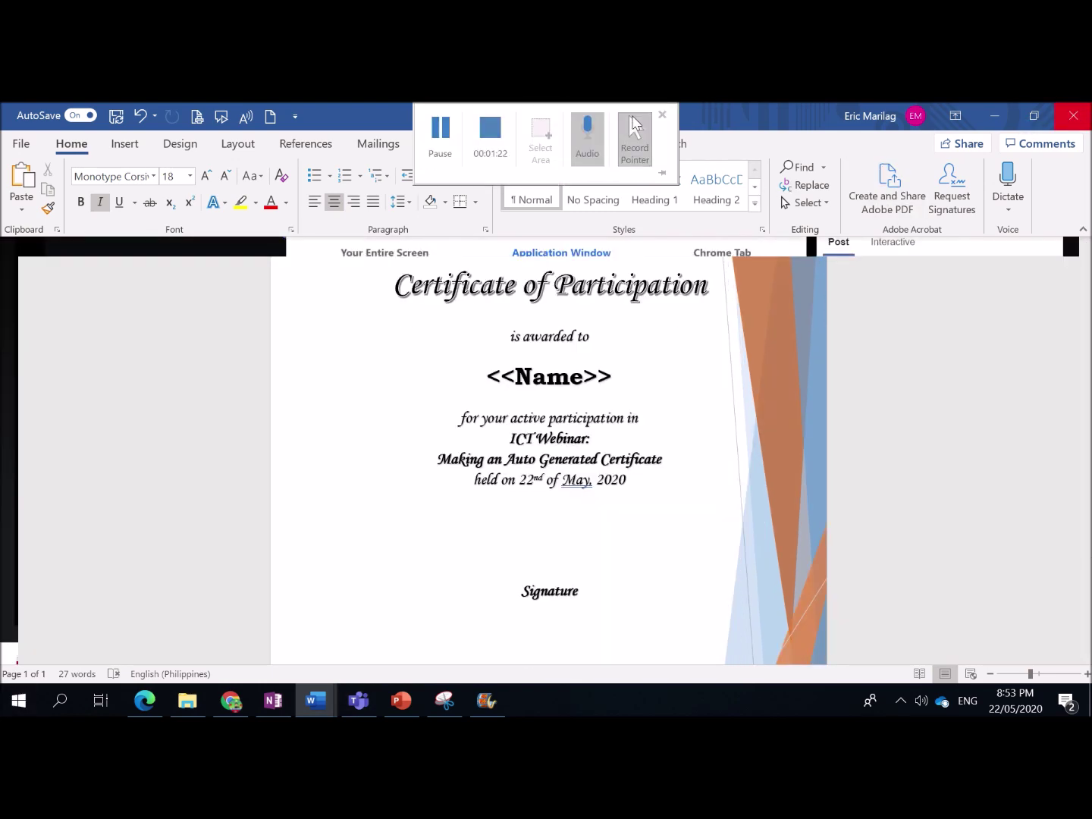
# - Upload sample certificate template.docx to My Drive through New > File upload
pyautogui.click(230, 701)
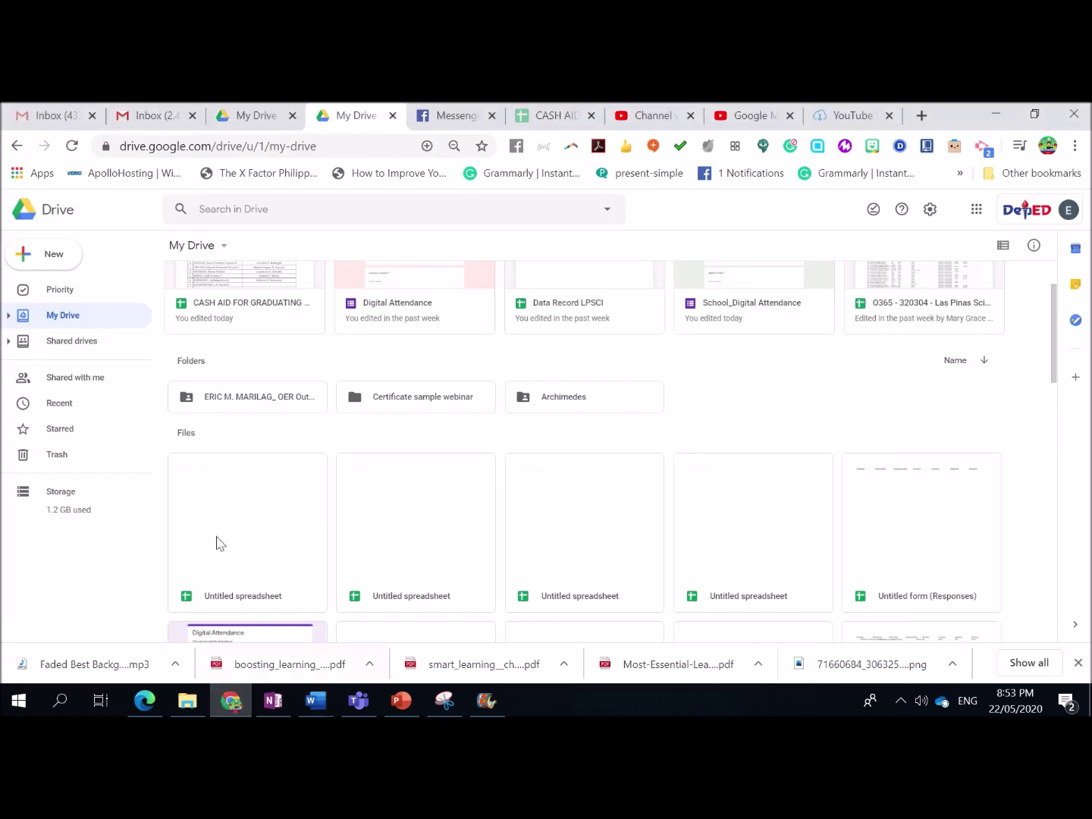
pyautogui.click(44, 263)
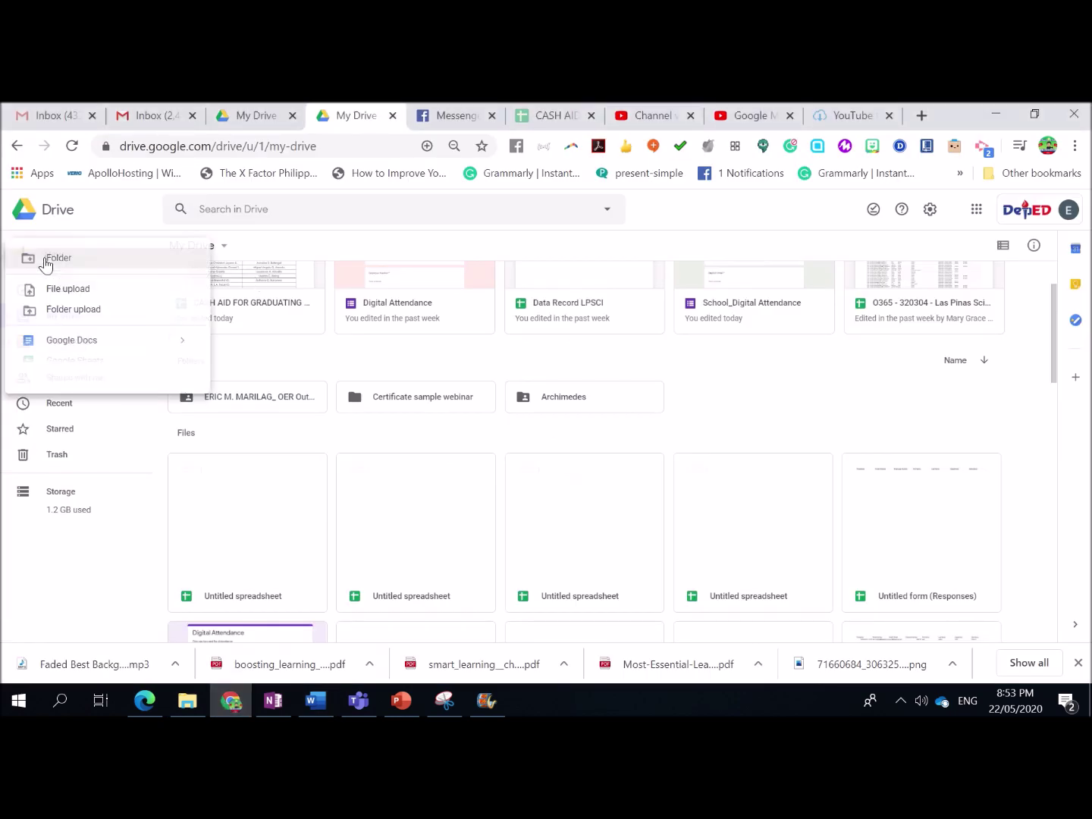
pyautogui.click(102, 294)
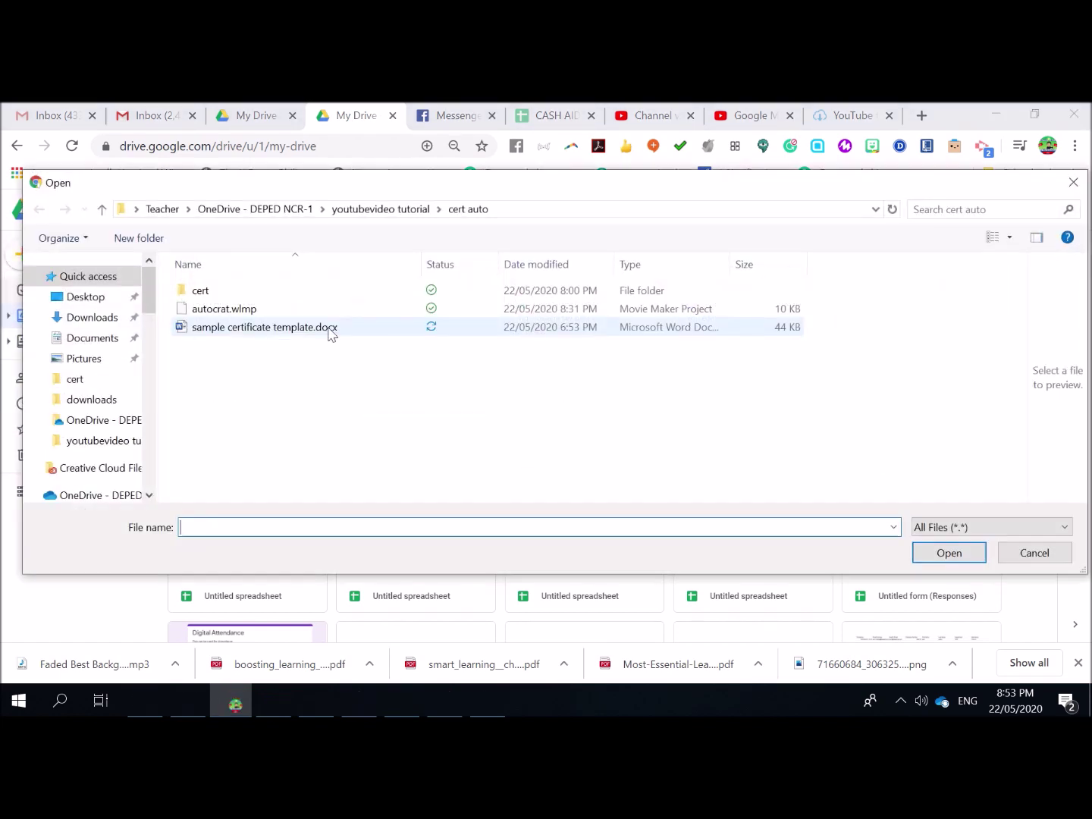
pyautogui.click(295, 333)
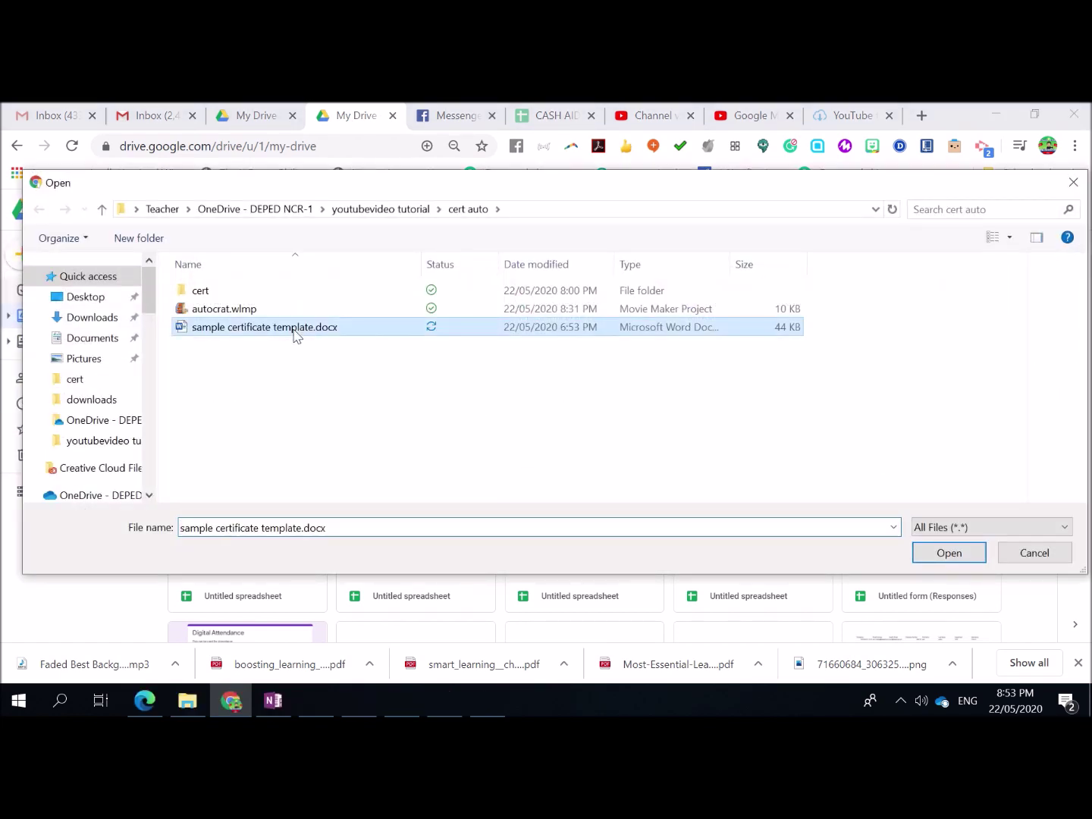
pyautogui.click(948, 559)
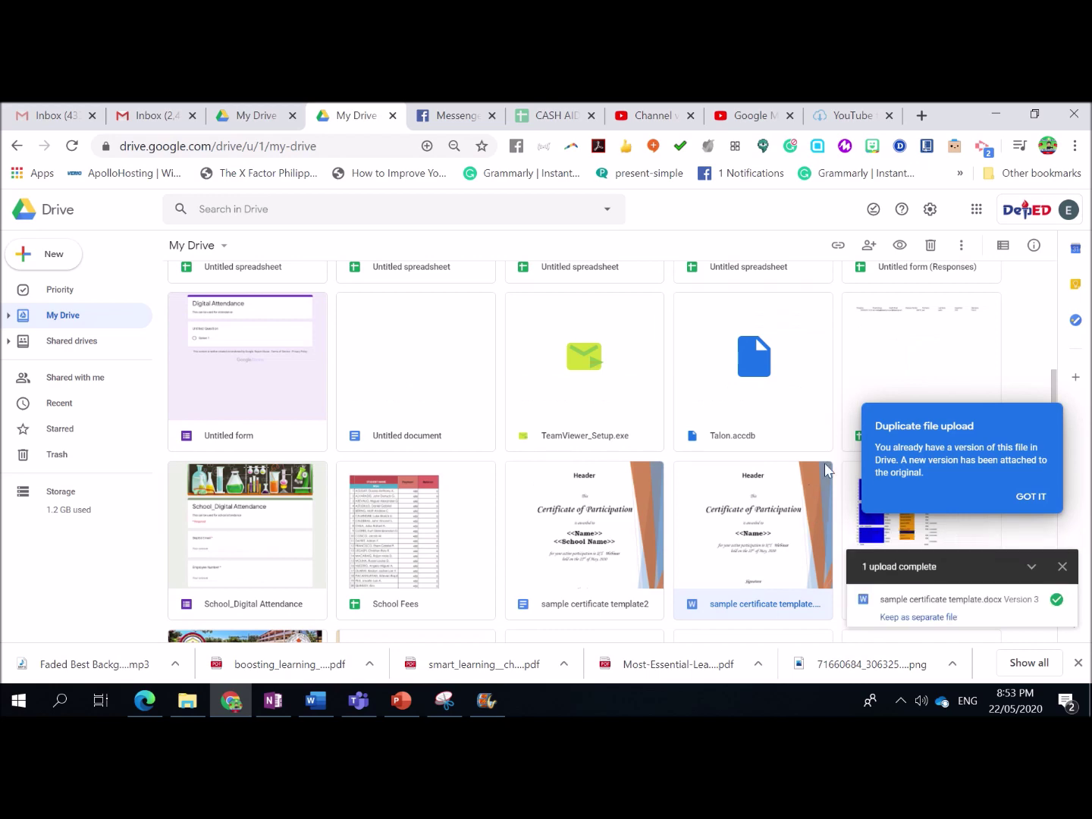
# - Refresh My Drive and preview the uploaded sample certificate template.docx
pyautogui.scroll(5, 377, 432)
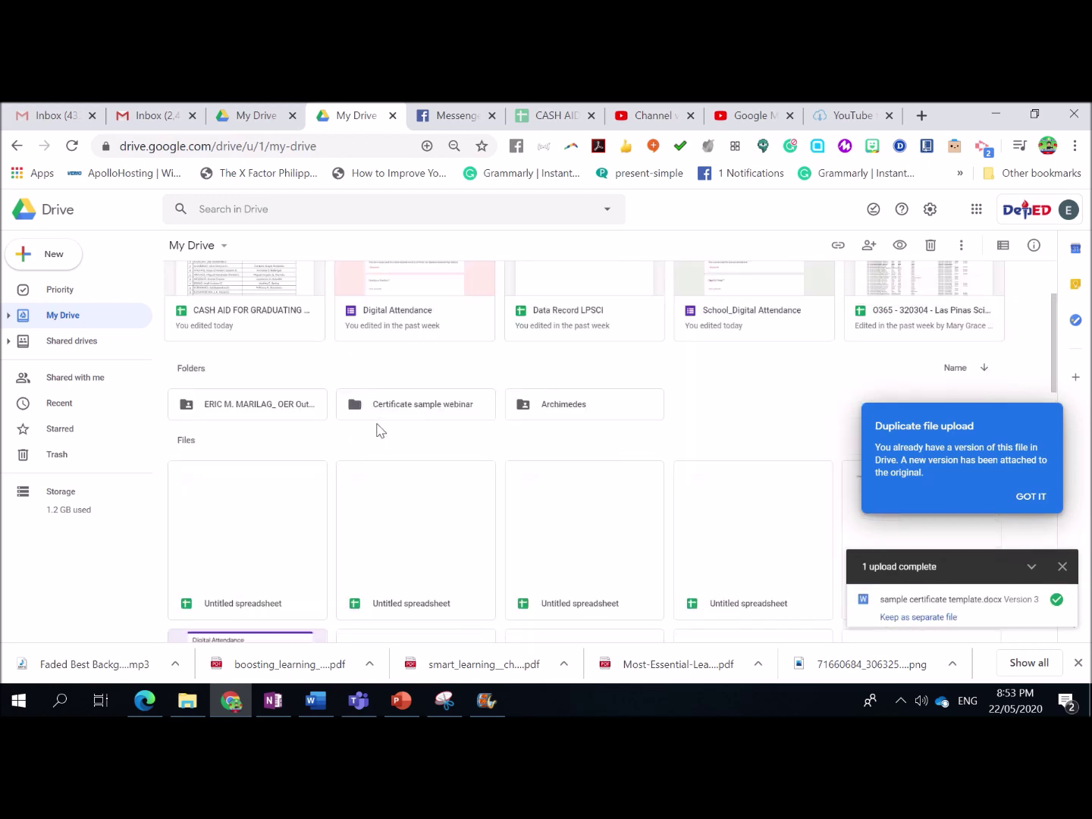
pyautogui.scroll(2, 380, 431)
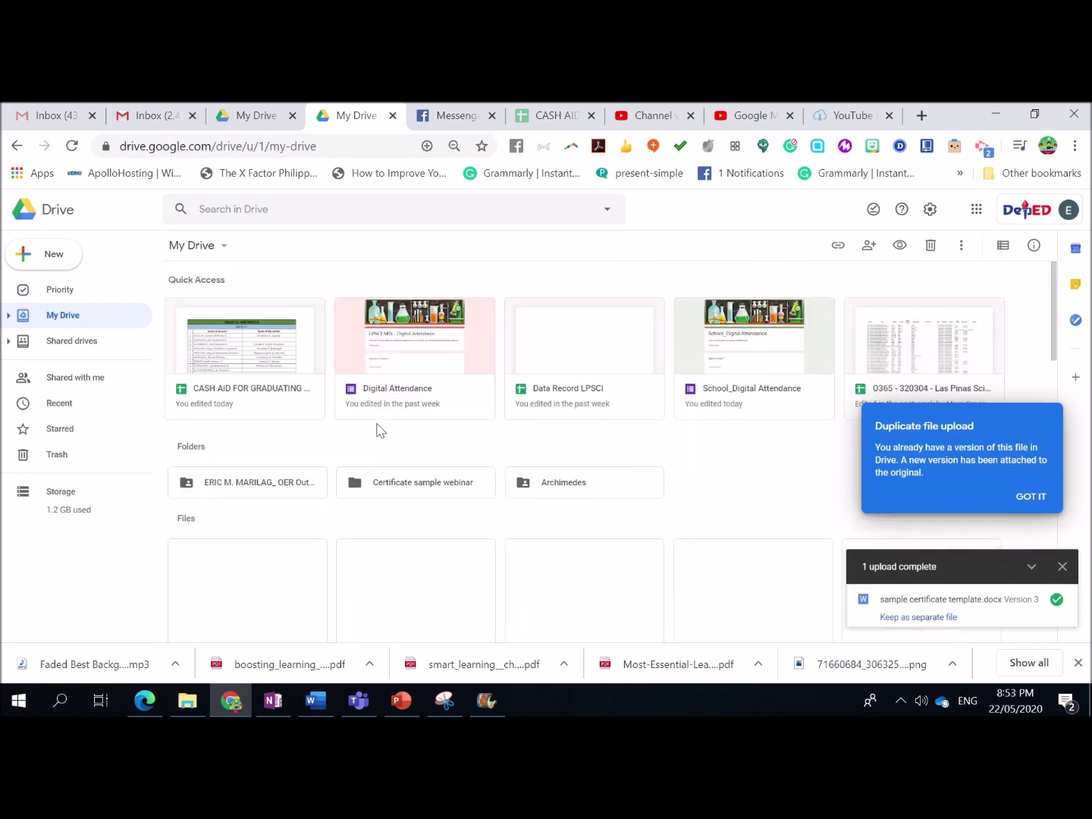
pyautogui.click(73, 146)
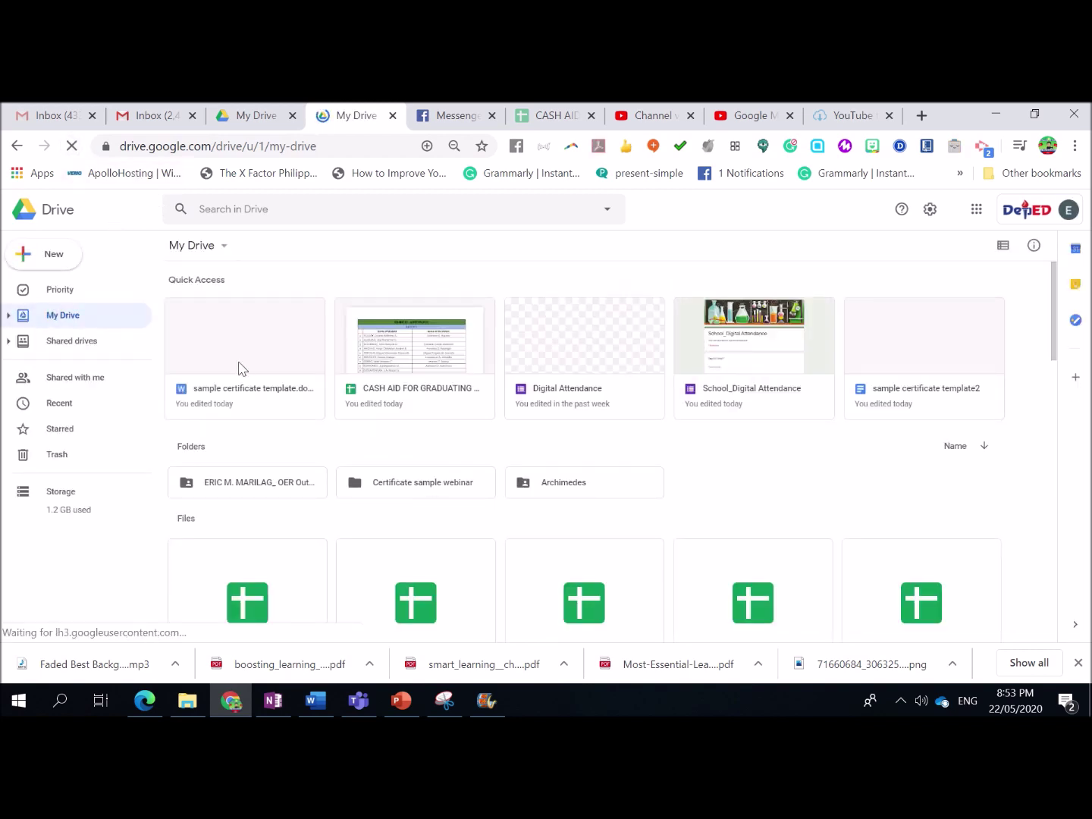
pyautogui.doubleClick(237, 345)
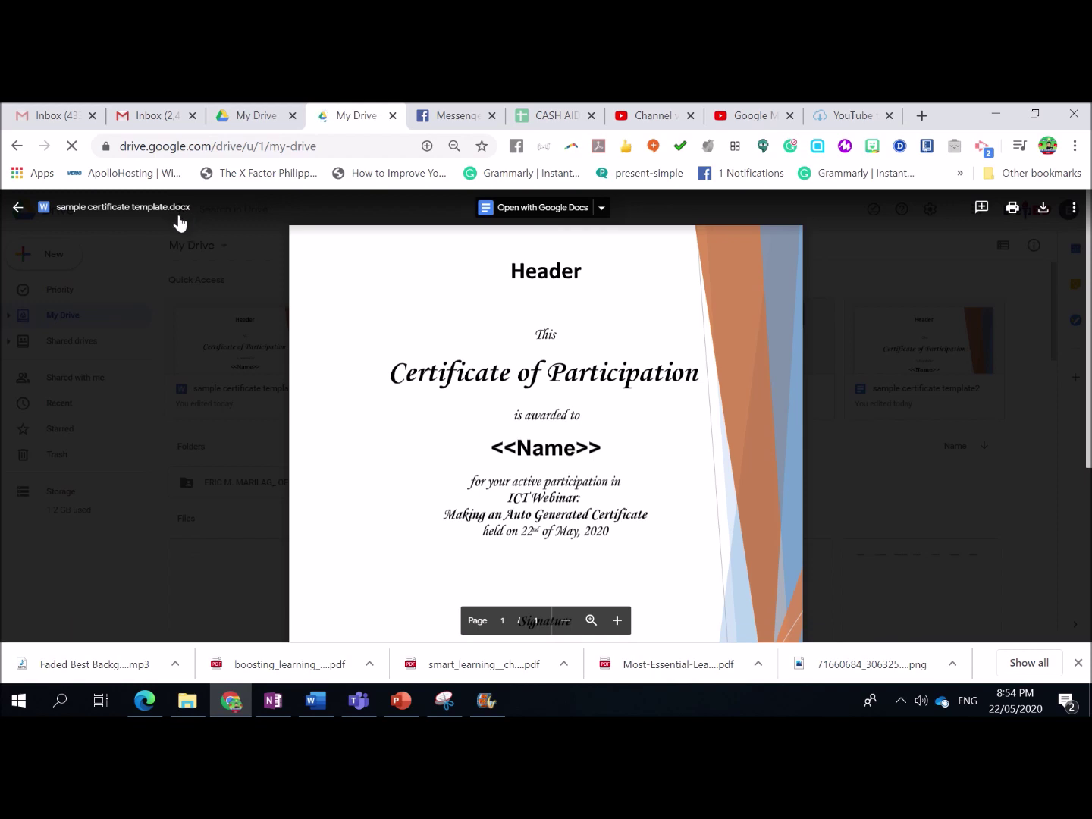
# - Open the certificate template in Google Docs and save it as a Google Docs document
pyautogui.click(536, 209)
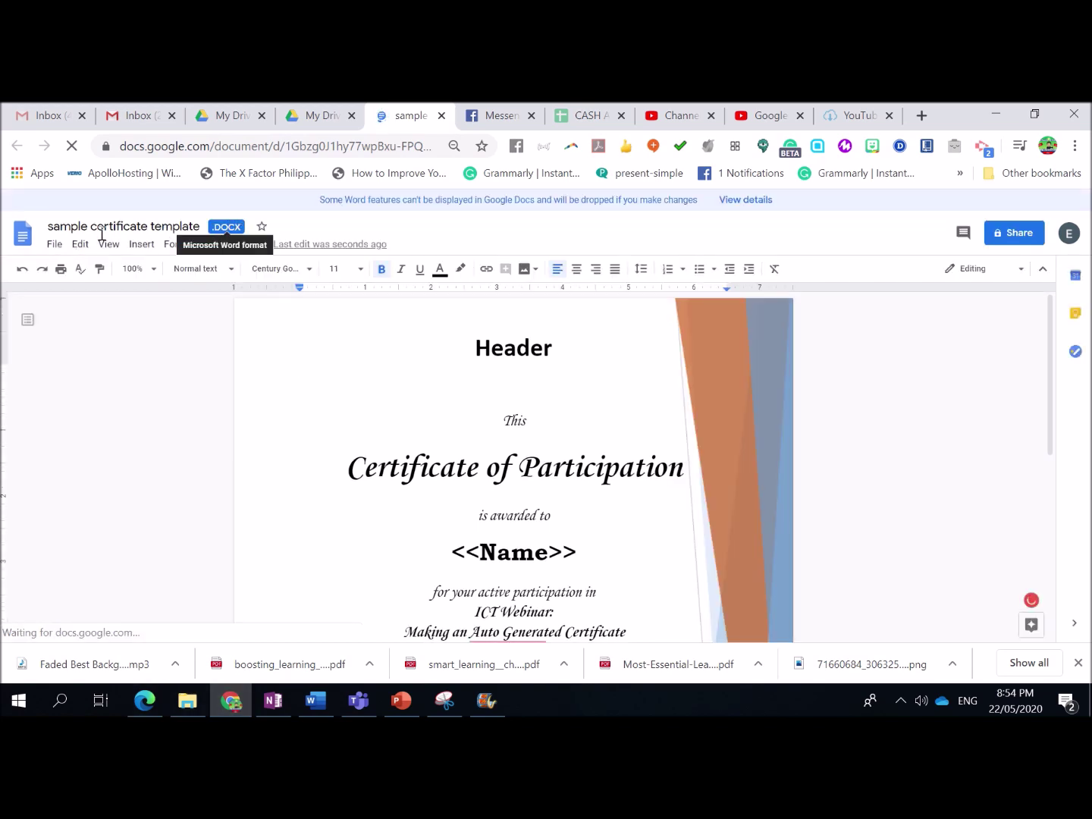
pyautogui.click(55, 244)
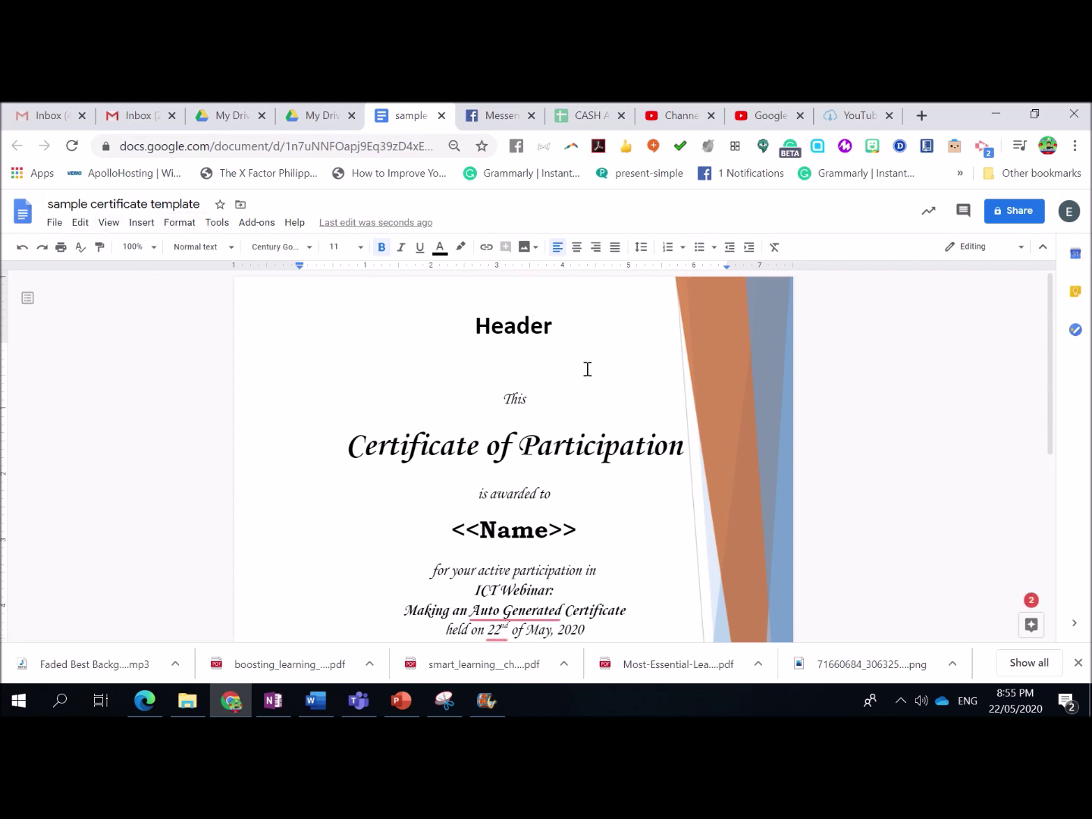
pyautogui.scroll(-5, 581, 386)
pyautogui.scroll(5, 573, 410)
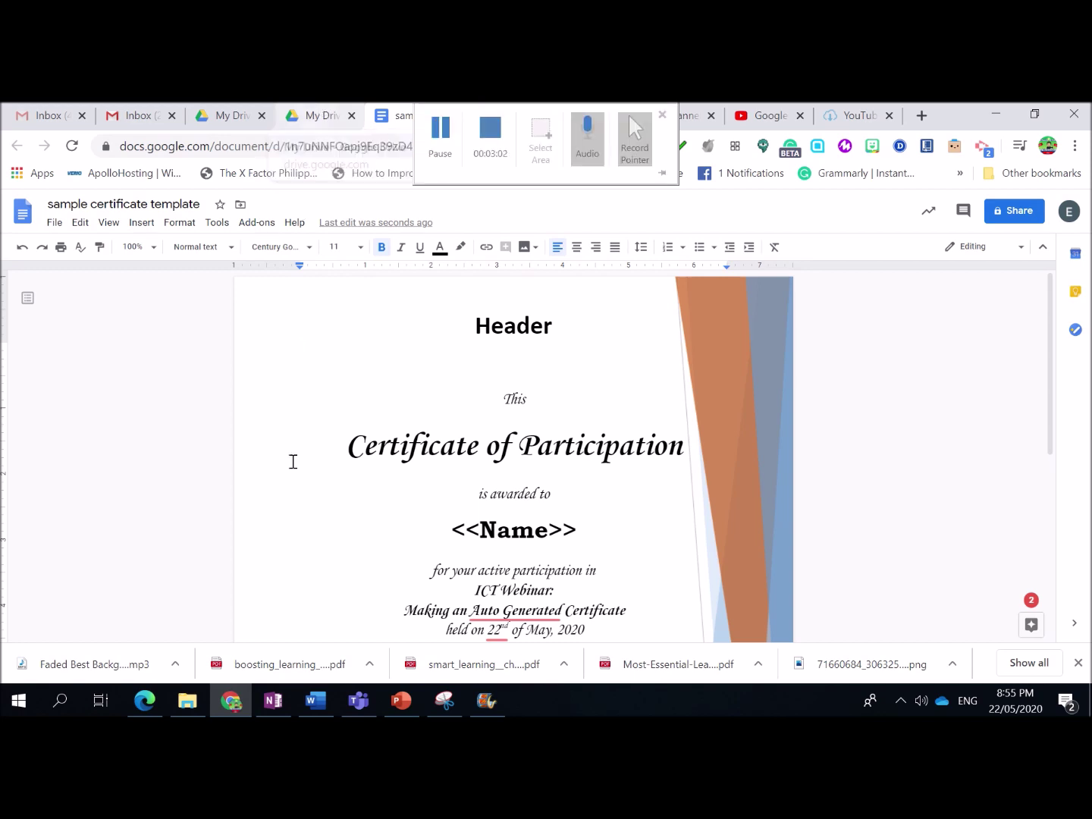
# - Close the file preview in My Drive and start a new Google Form from New > More
pyautogui.click(321, 122)
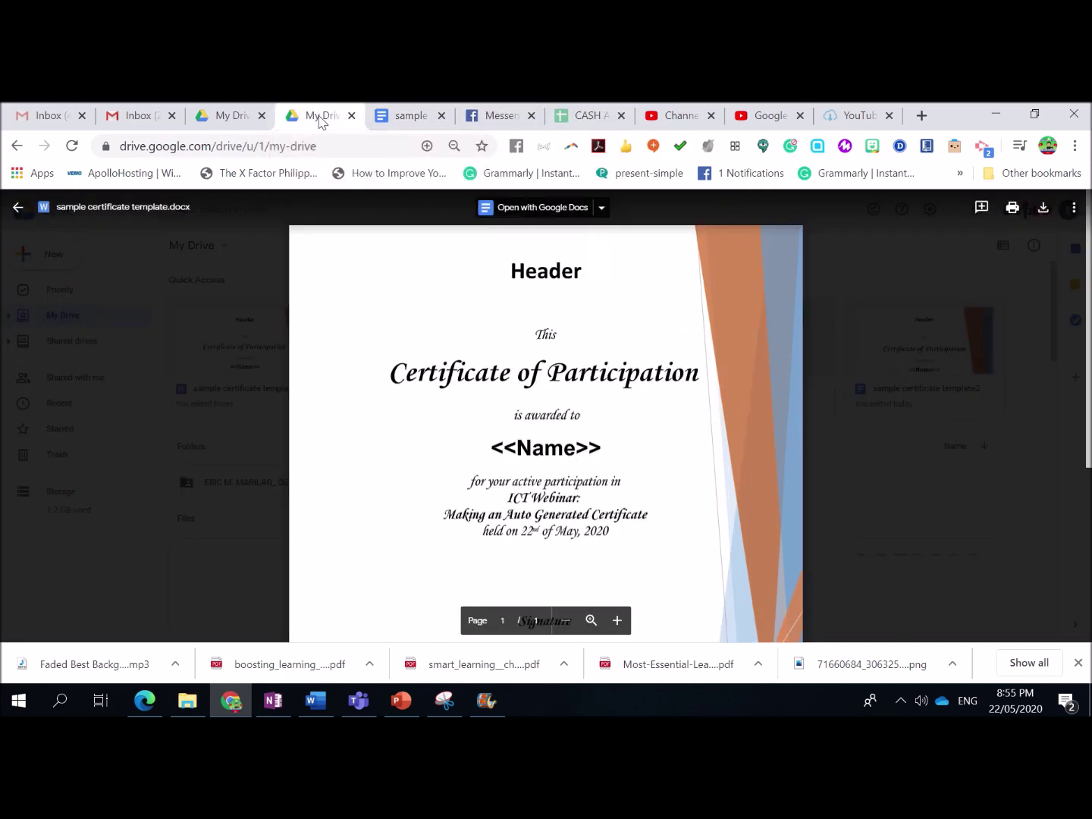
pyautogui.click(183, 508)
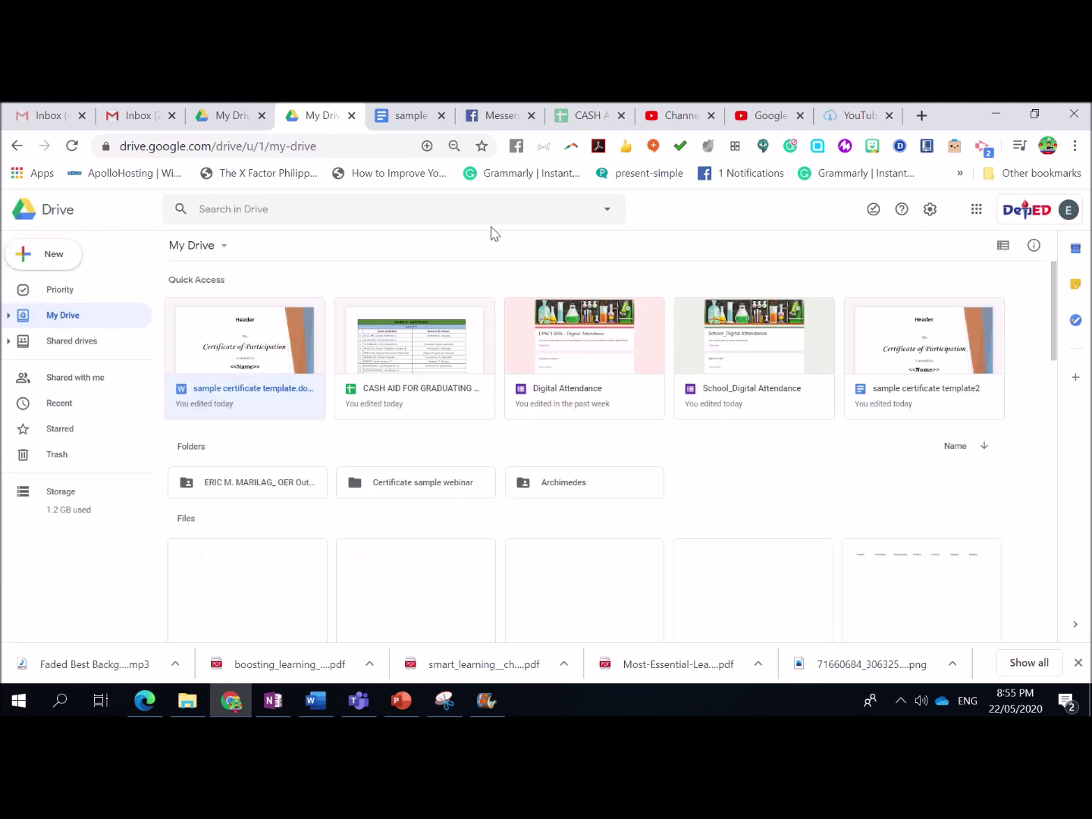
pyautogui.click(28, 257)
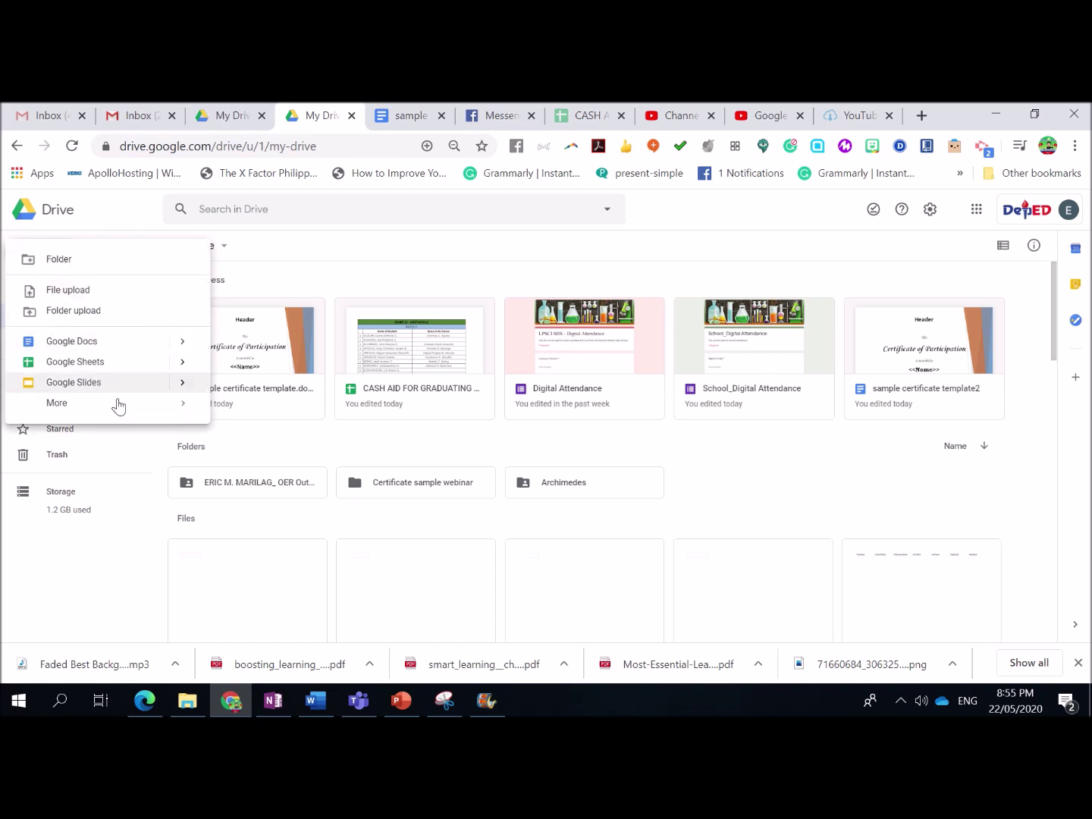
pyautogui.moveTo(114, 406)
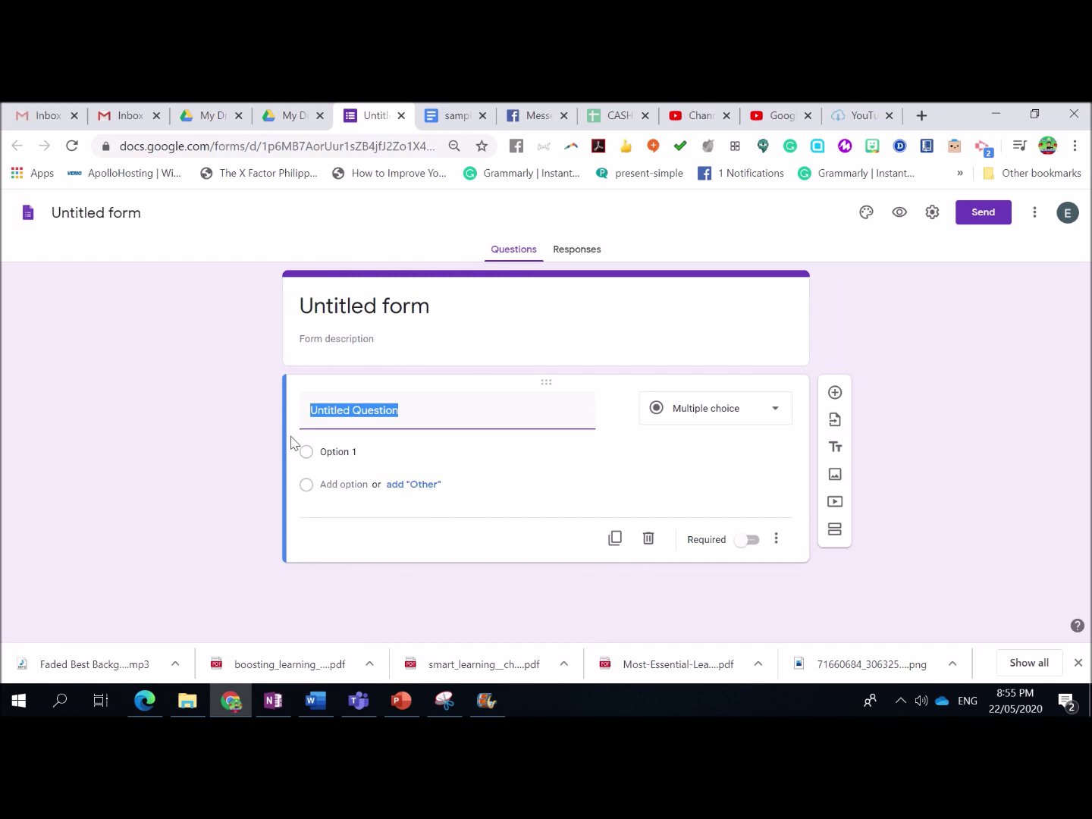
# - Title the form 'Sample Digital Certificate-Survey', correcting the spelling typos
pyautogui.click(387, 306)
pyautogui.write('Sample')
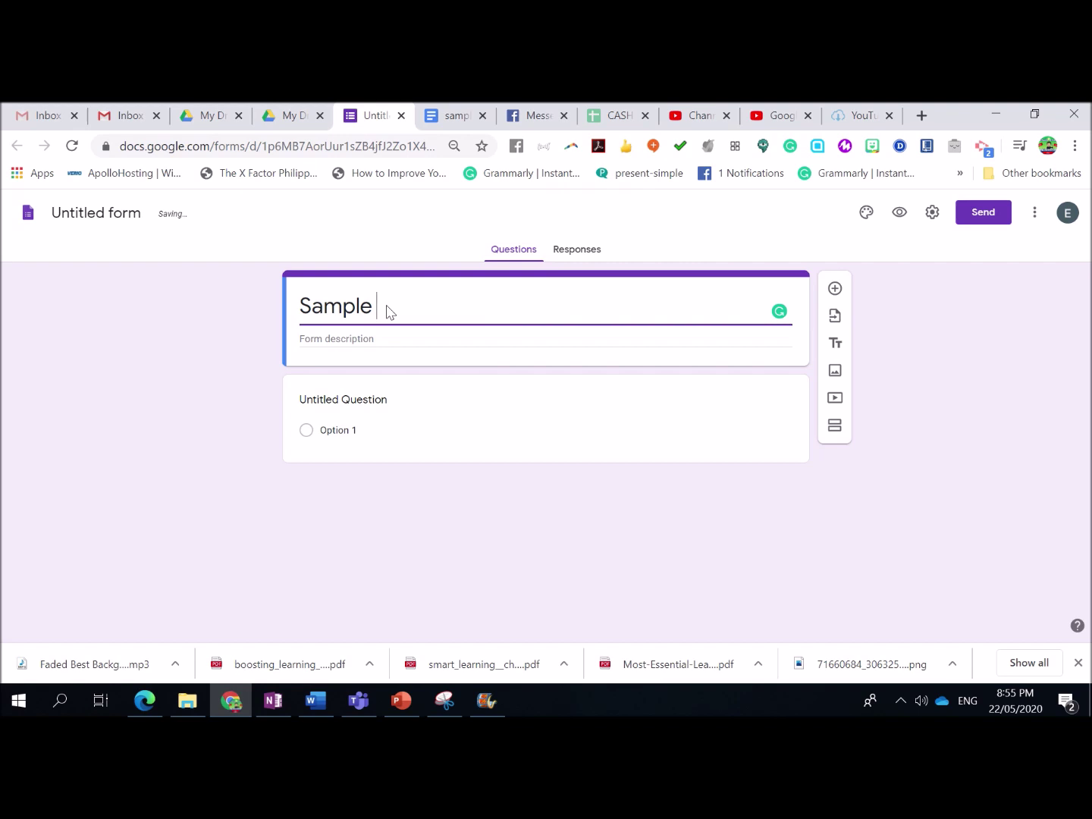
pyautogui.write(' Digital Certifcate')
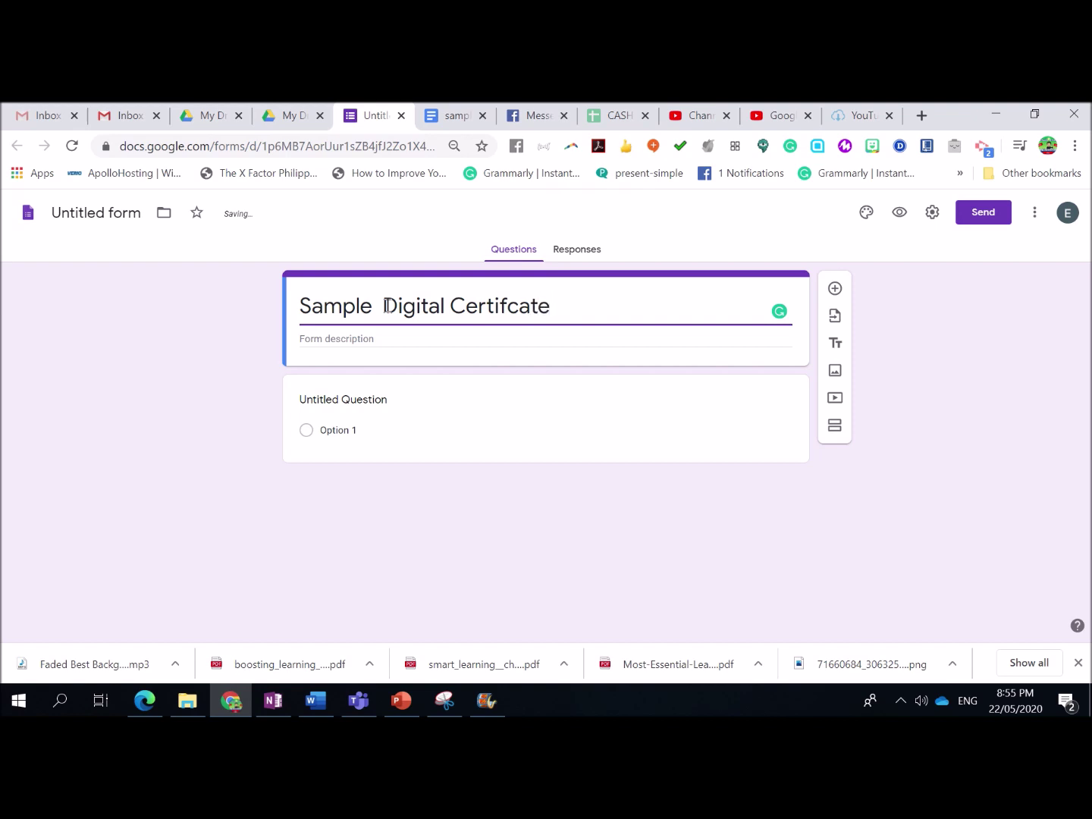
pyautogui.write('-Survey')
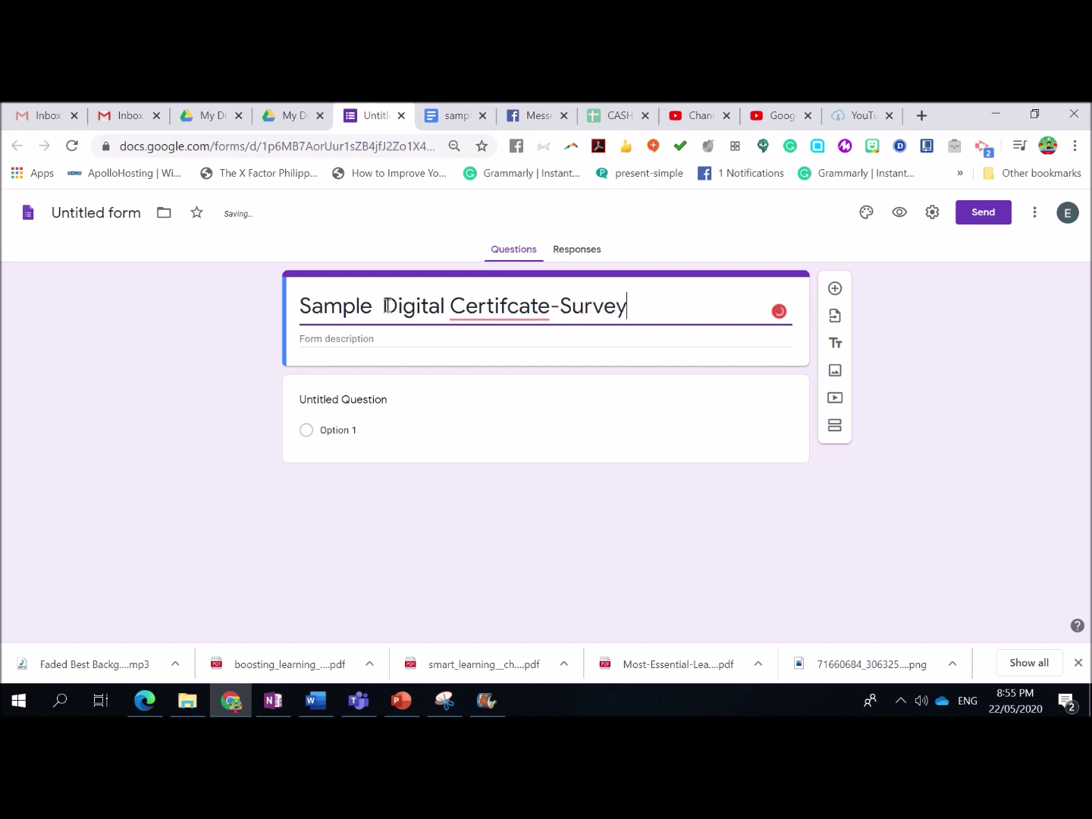
pyautogui.moveTo(494, 304)
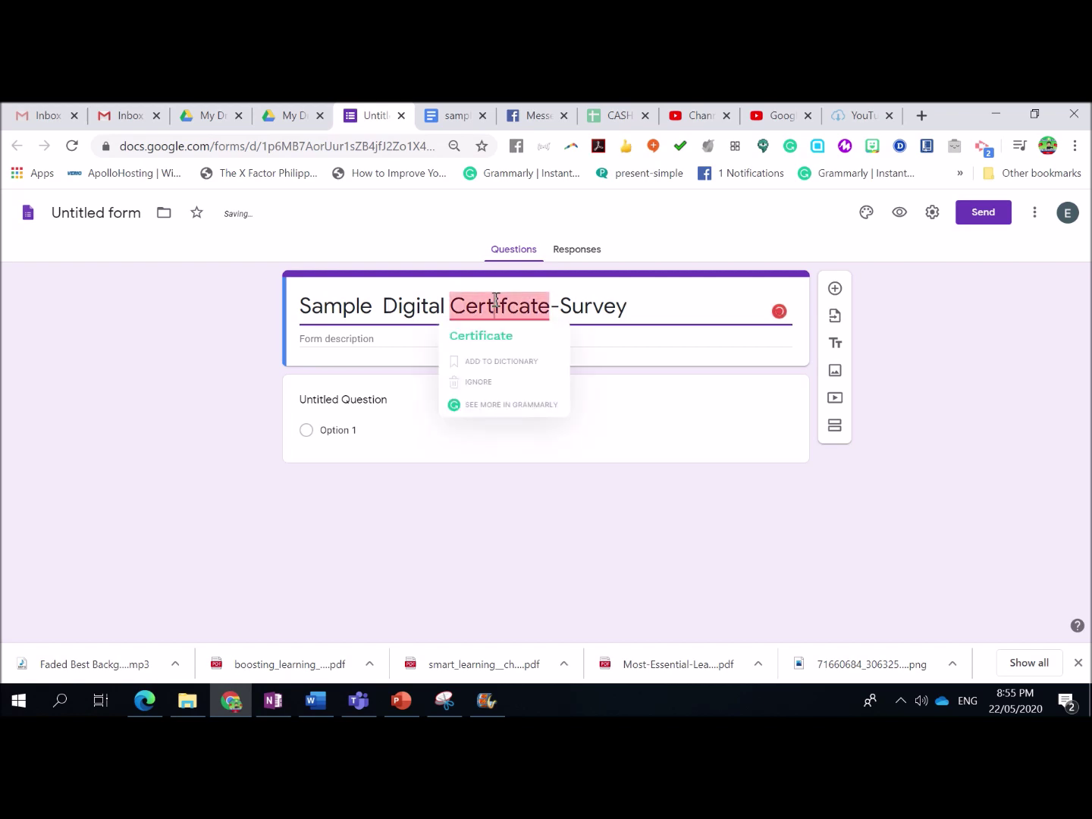
pyautogui.click(484, 337)
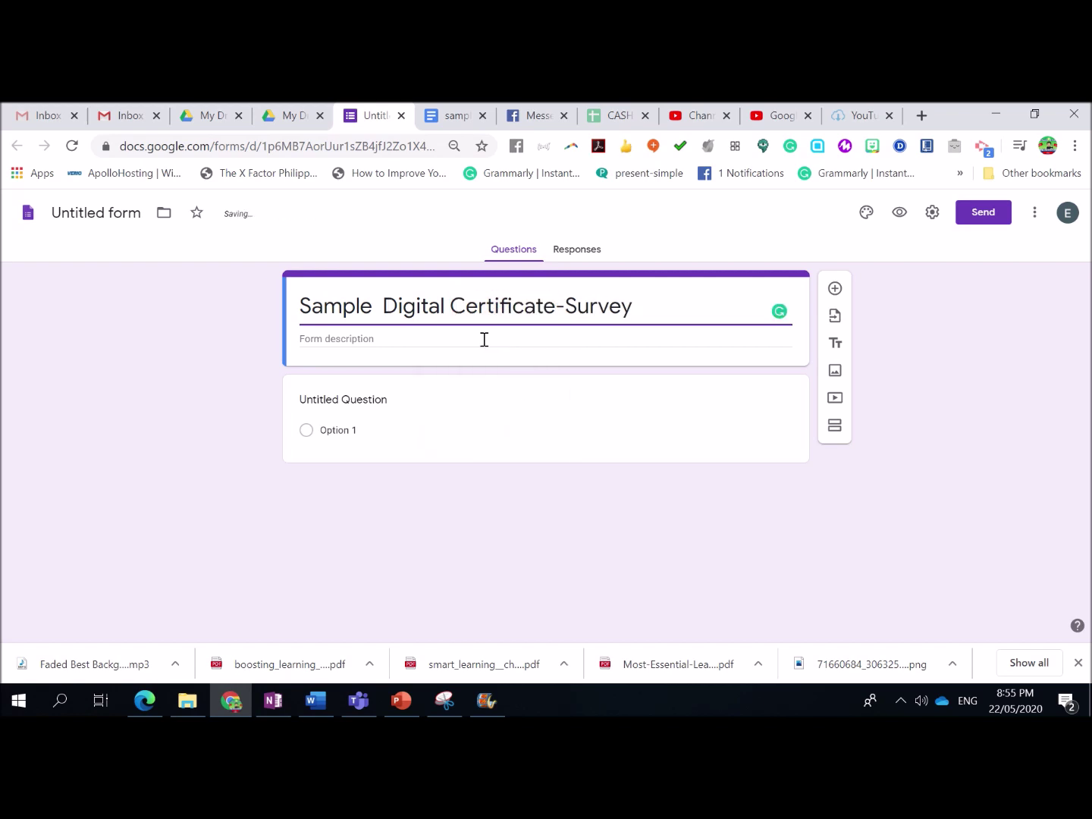
pyautogui.click(479, 338)
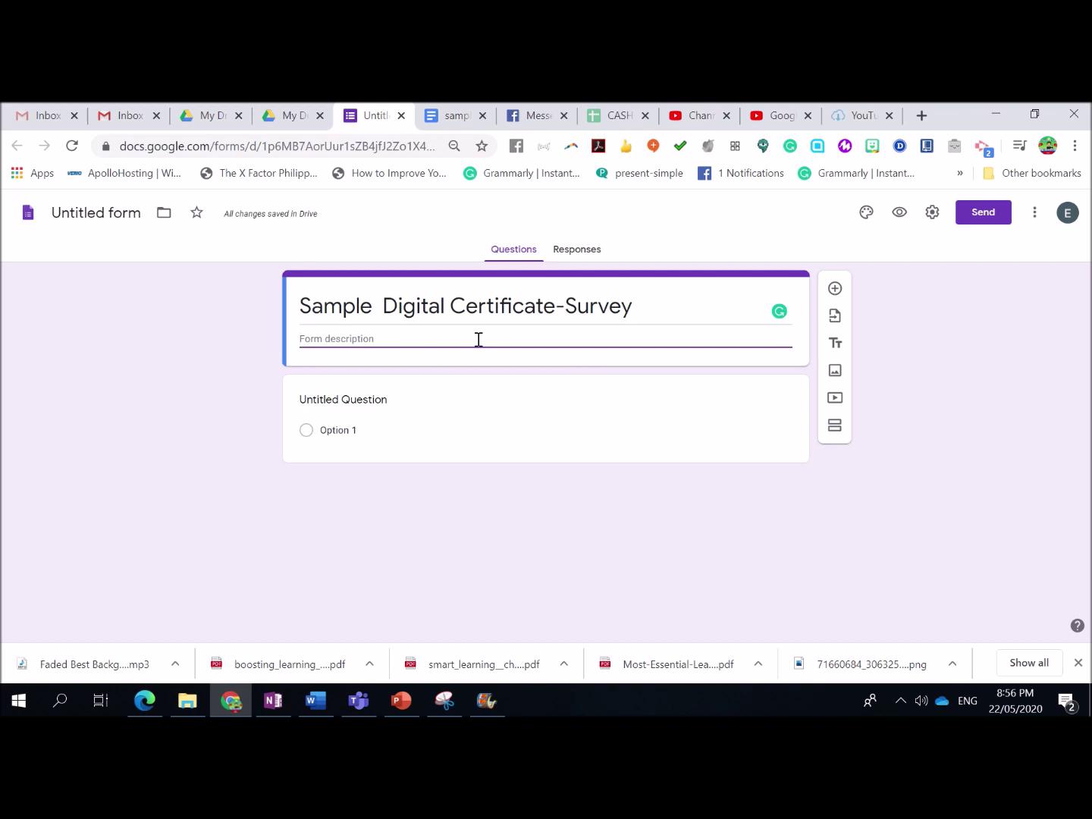
# - Select the form's file name and first question, then bring up the form settings
pyautogui.click(99, 215)
pyautogui.click(383, 399)
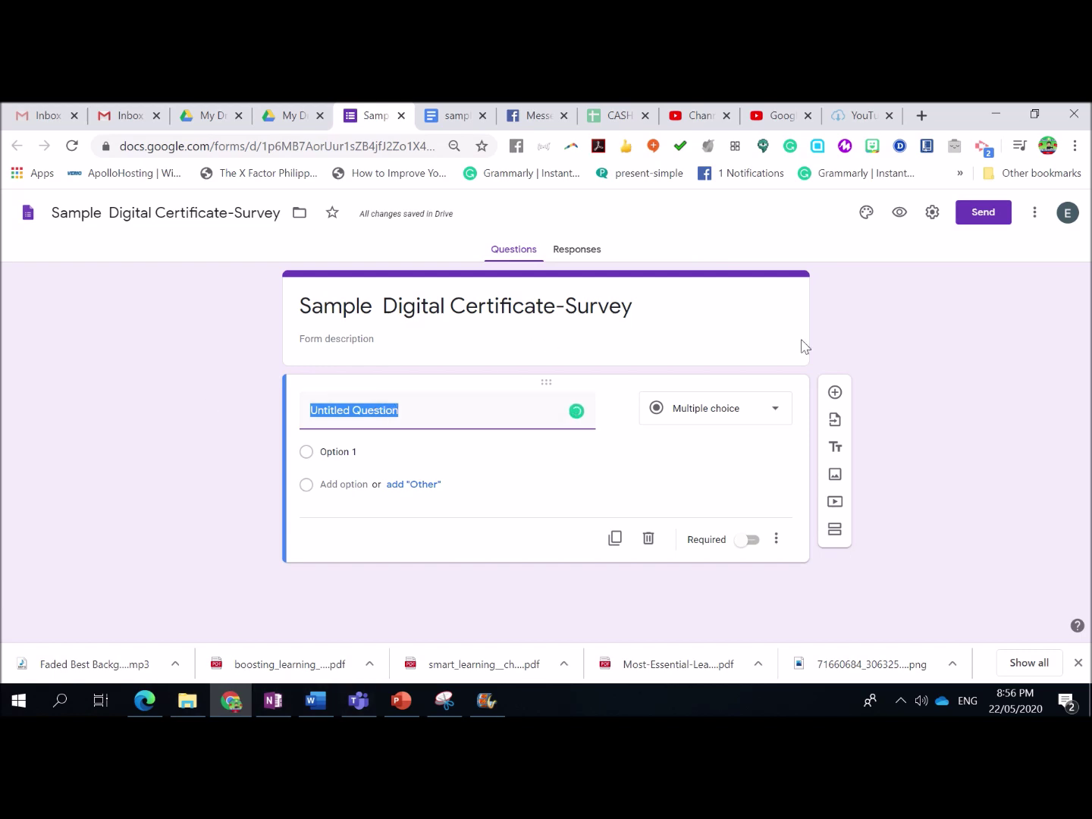
pyautogui.click(933, 213)
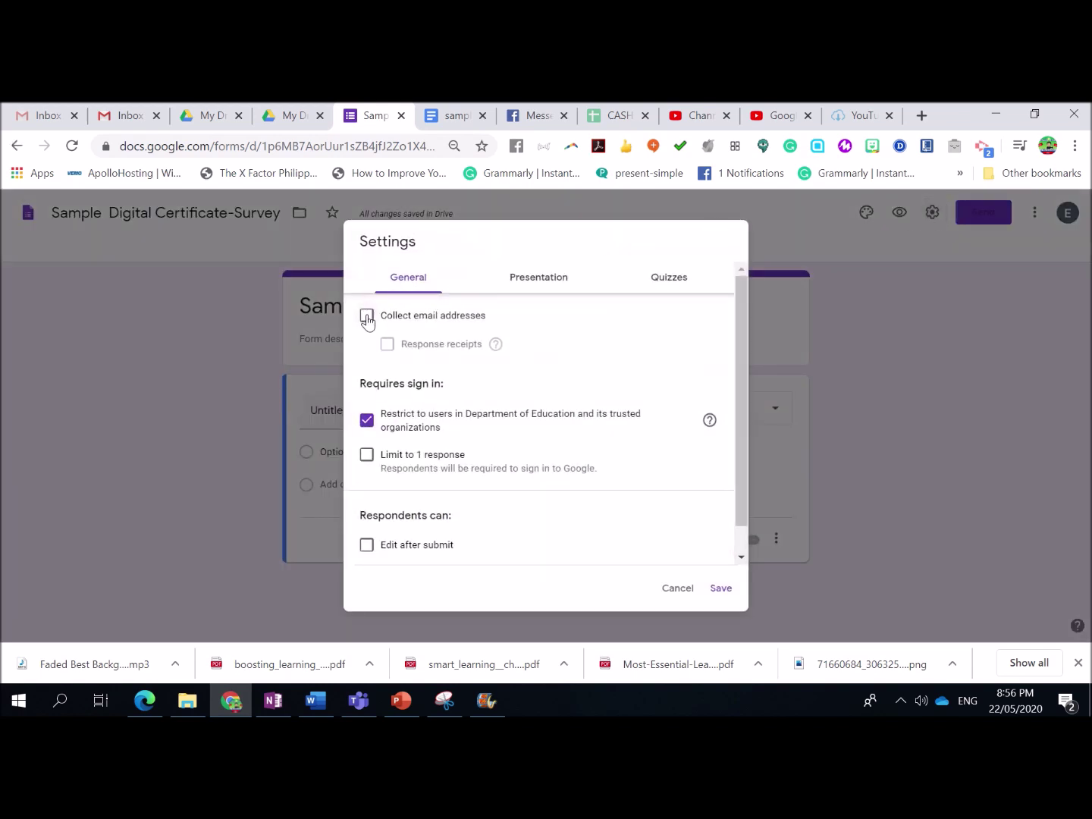
# - Enable email collection, a one-response limit and edit after submit, then save the settings
pyautogui.click(367, 316)
pyautogui.click(367, 455)
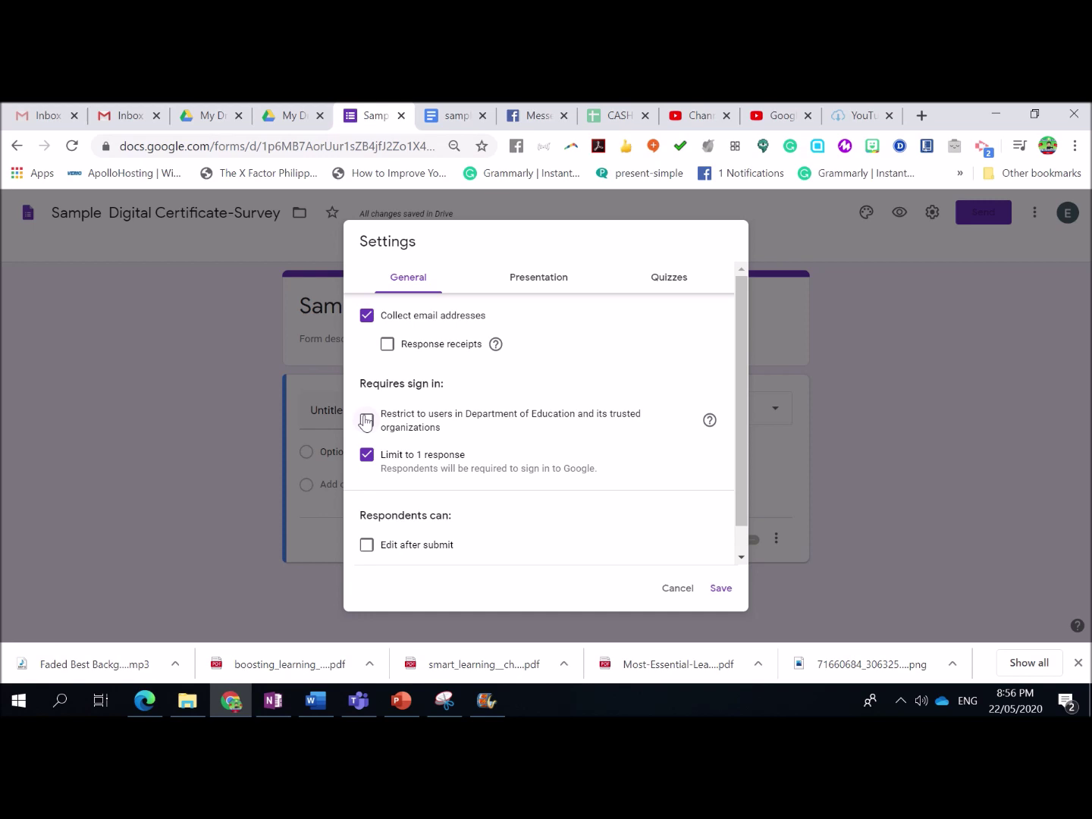
pyautogui.scroll(-1, 447, 447)
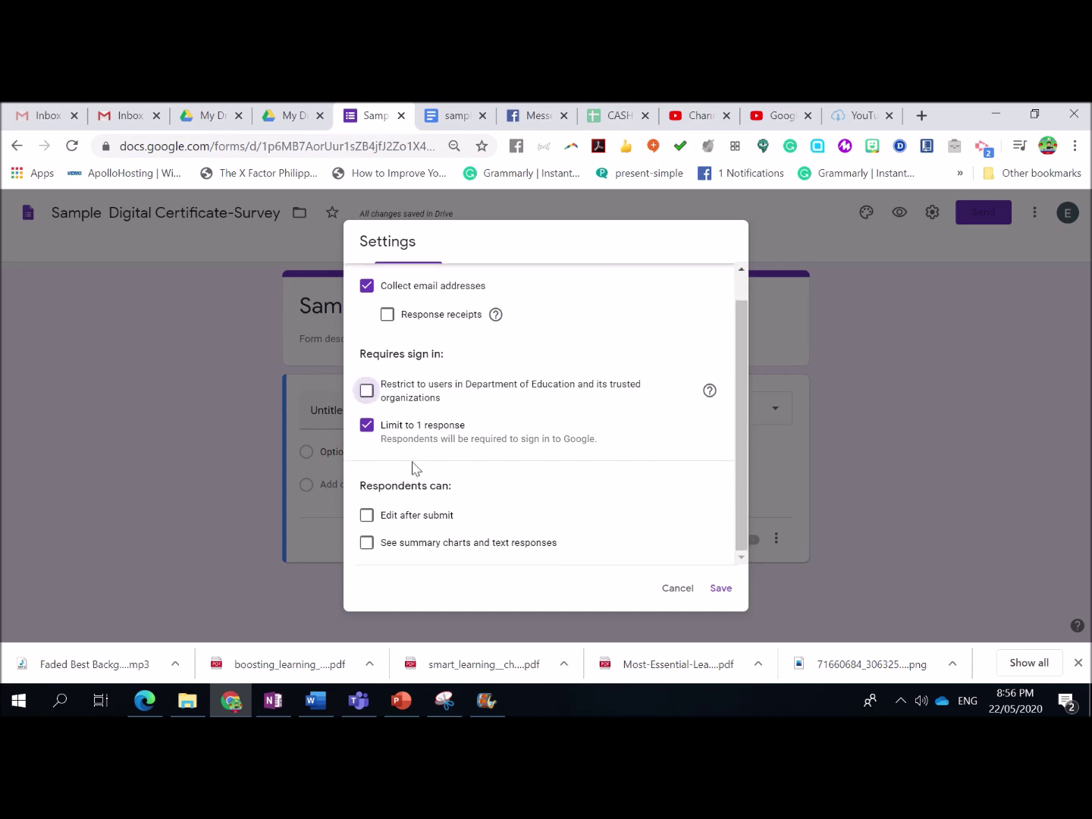
pyautogui.click(367, 518)
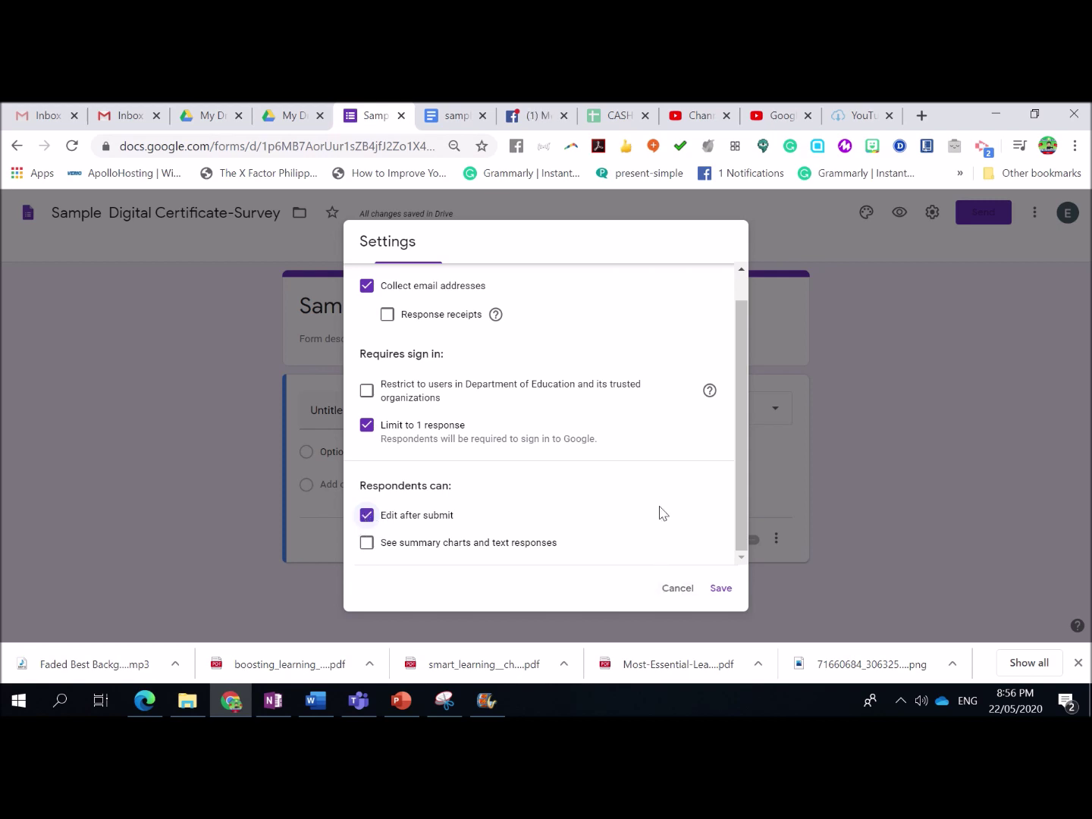
pyautogui.click(719, 598)
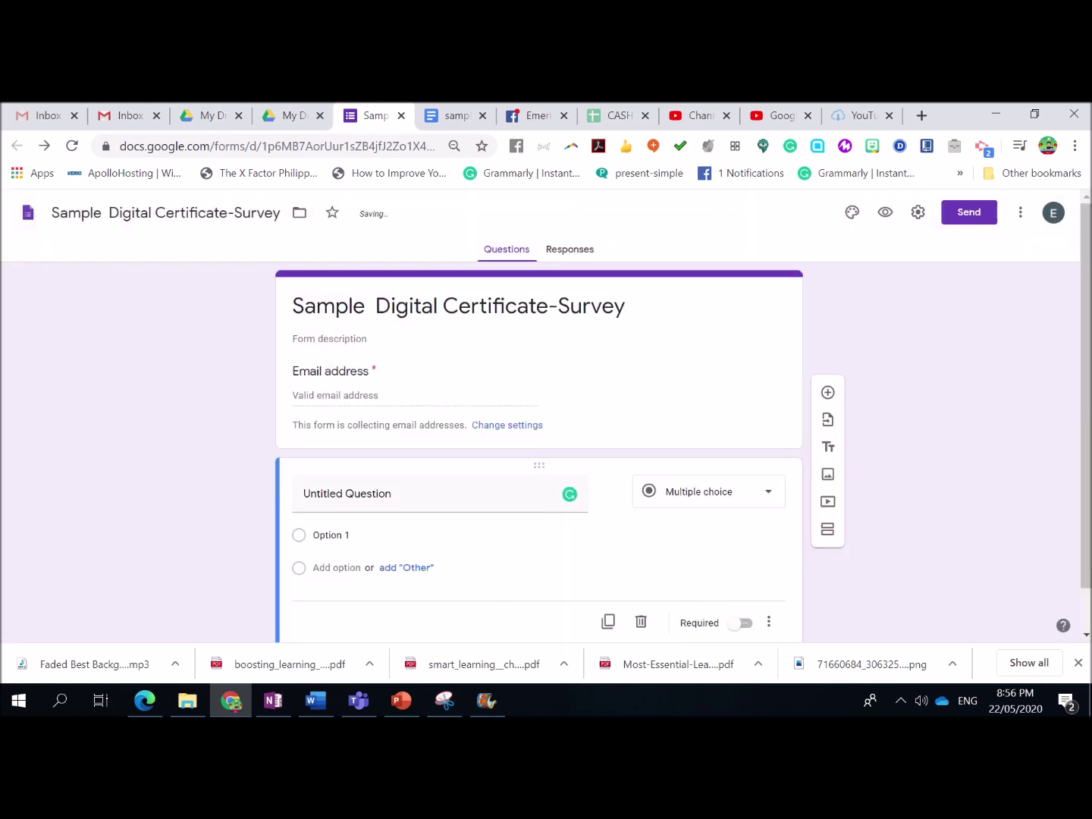
# - Rename the first question to 'Full Name' and make it required
pyautogui.scroll(-2, 734, 297)
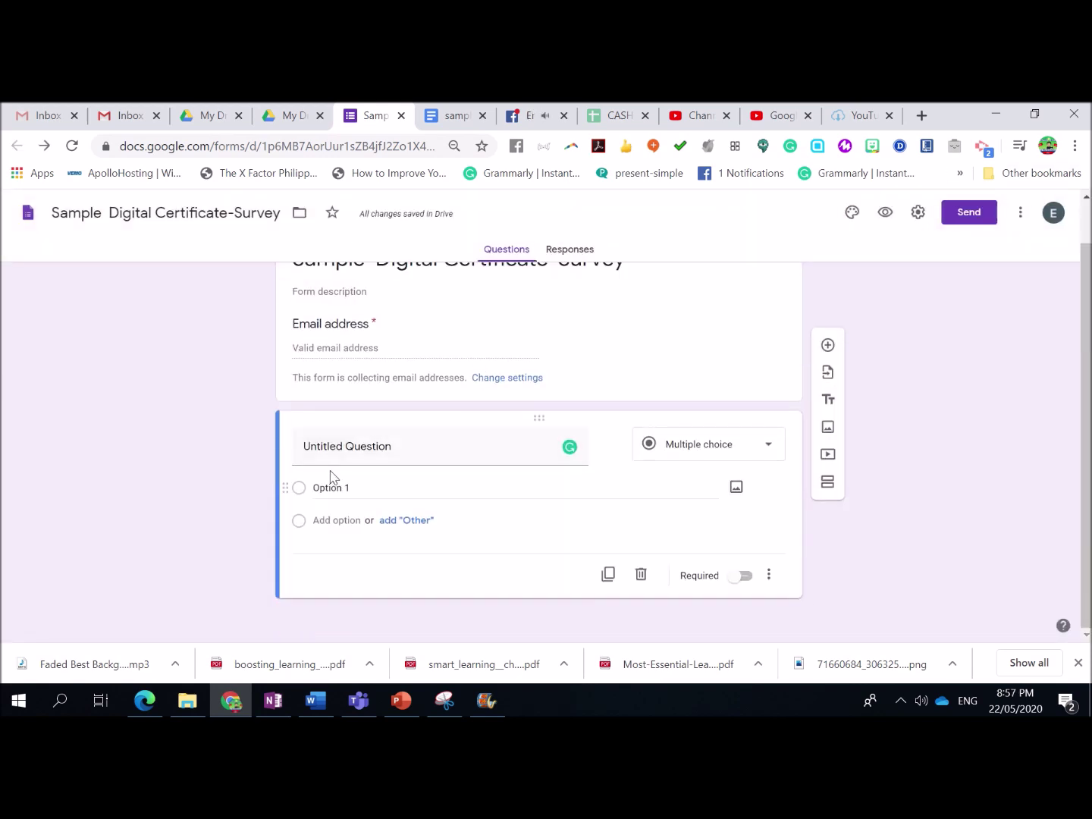
pyautogui.click(386, 449)
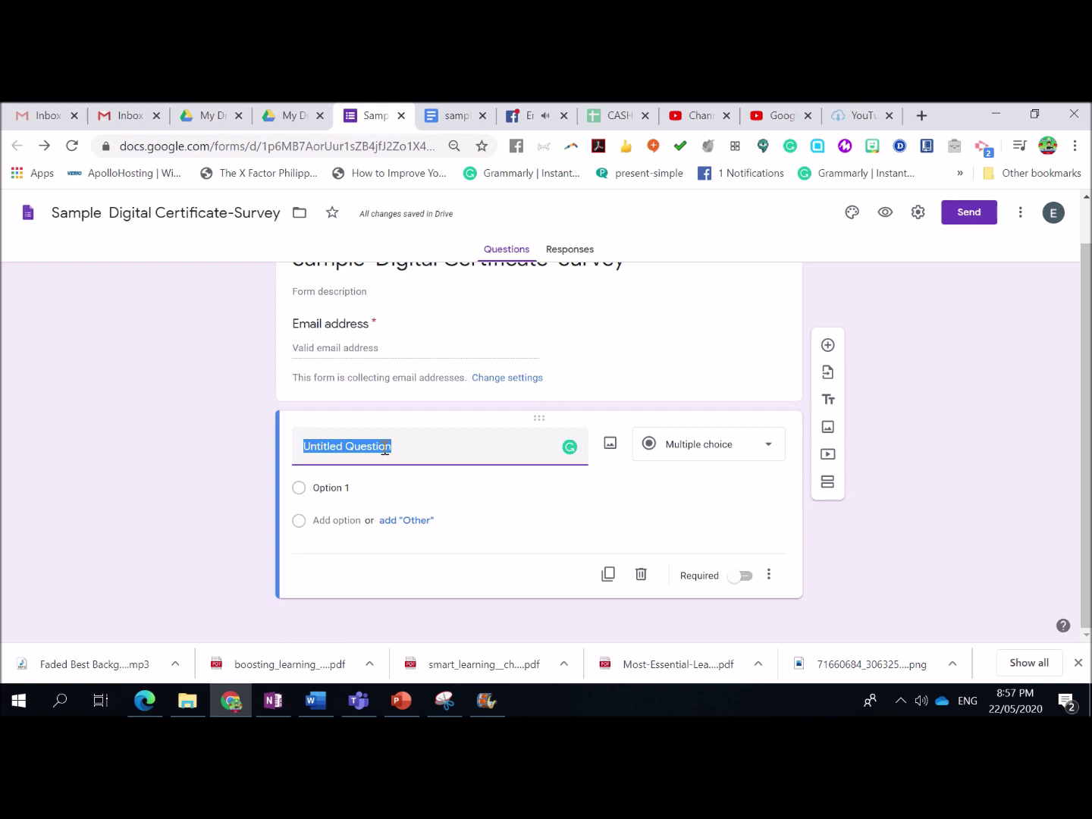
pyautogui.scroll(1, 299, 389)
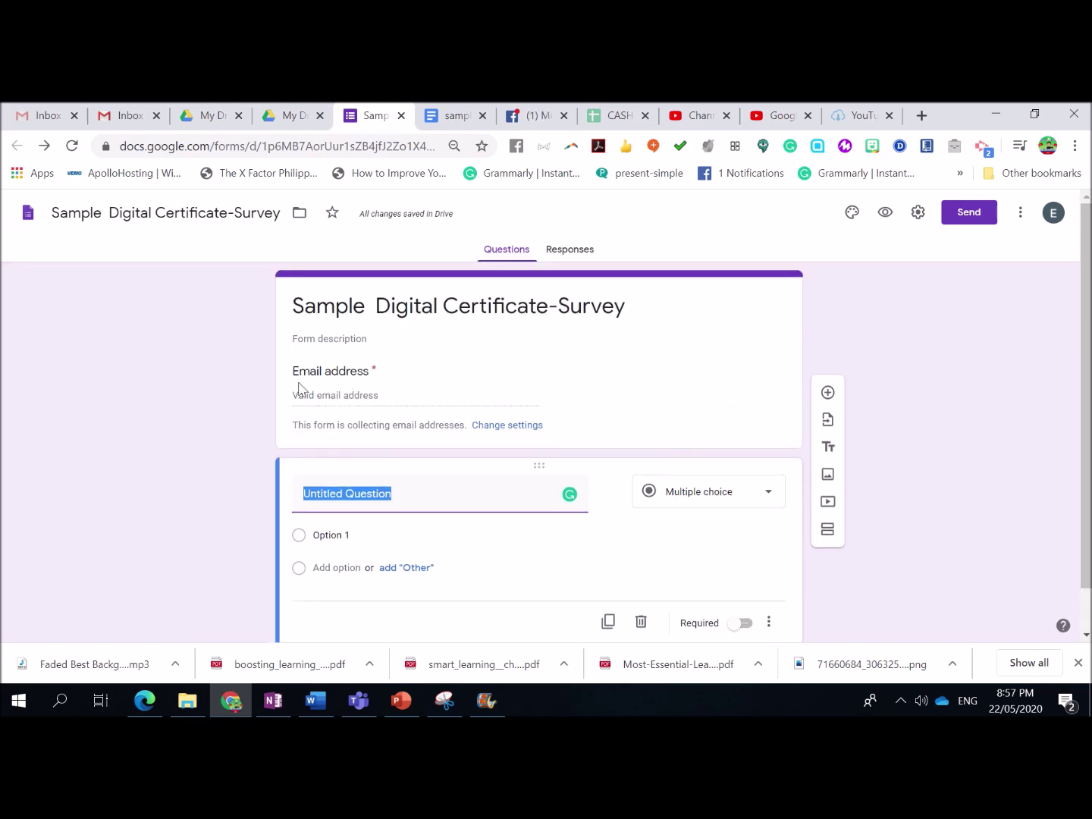
pyautogui.click(334, 401)
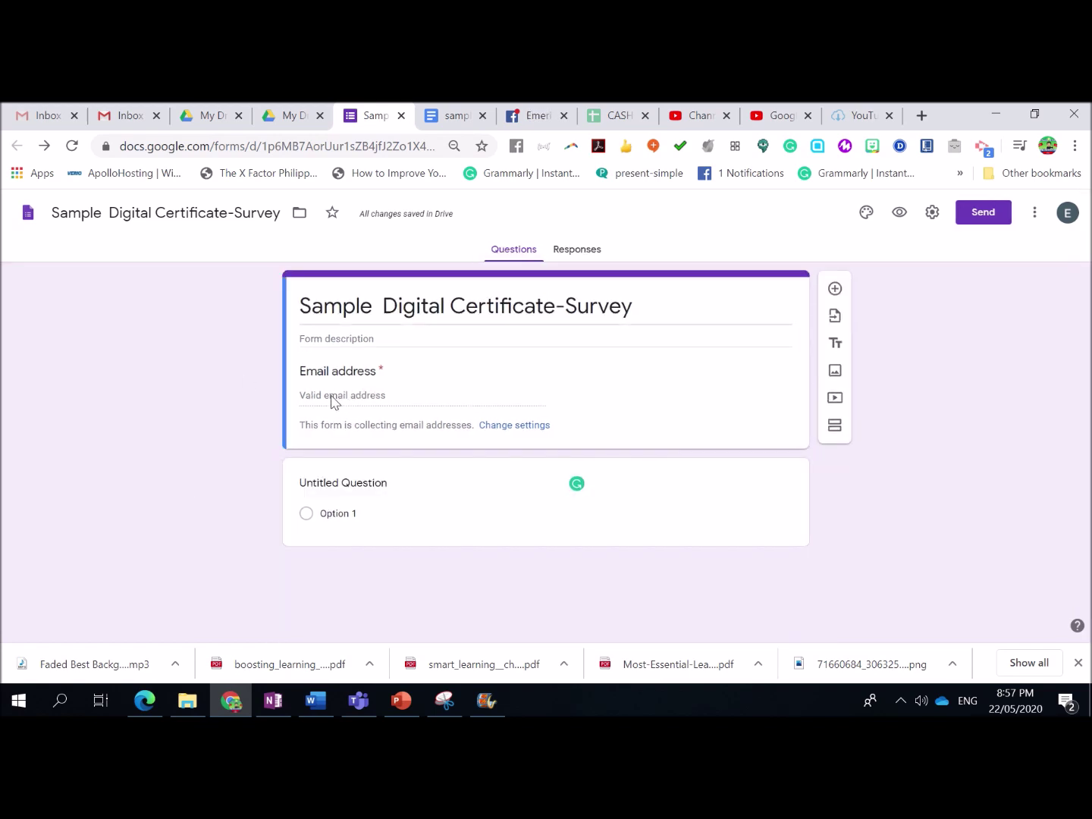
pyautogui.click(350, 489)
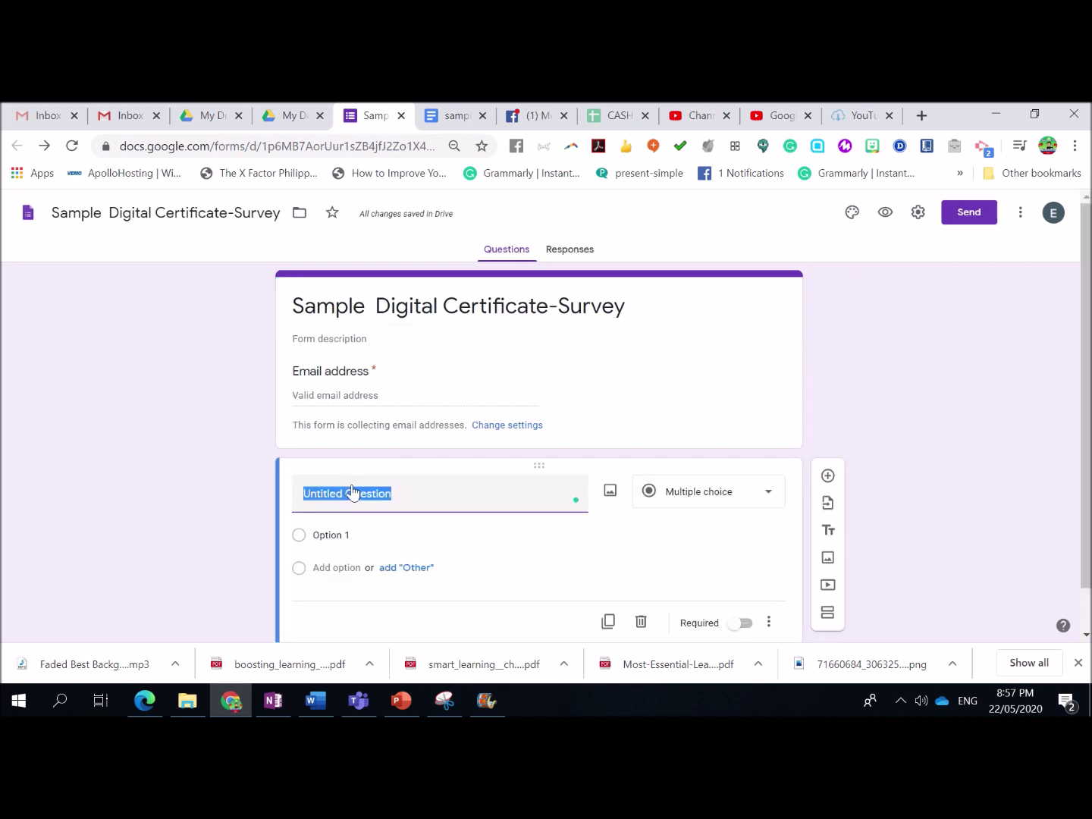
pyautogui.write('Full ')
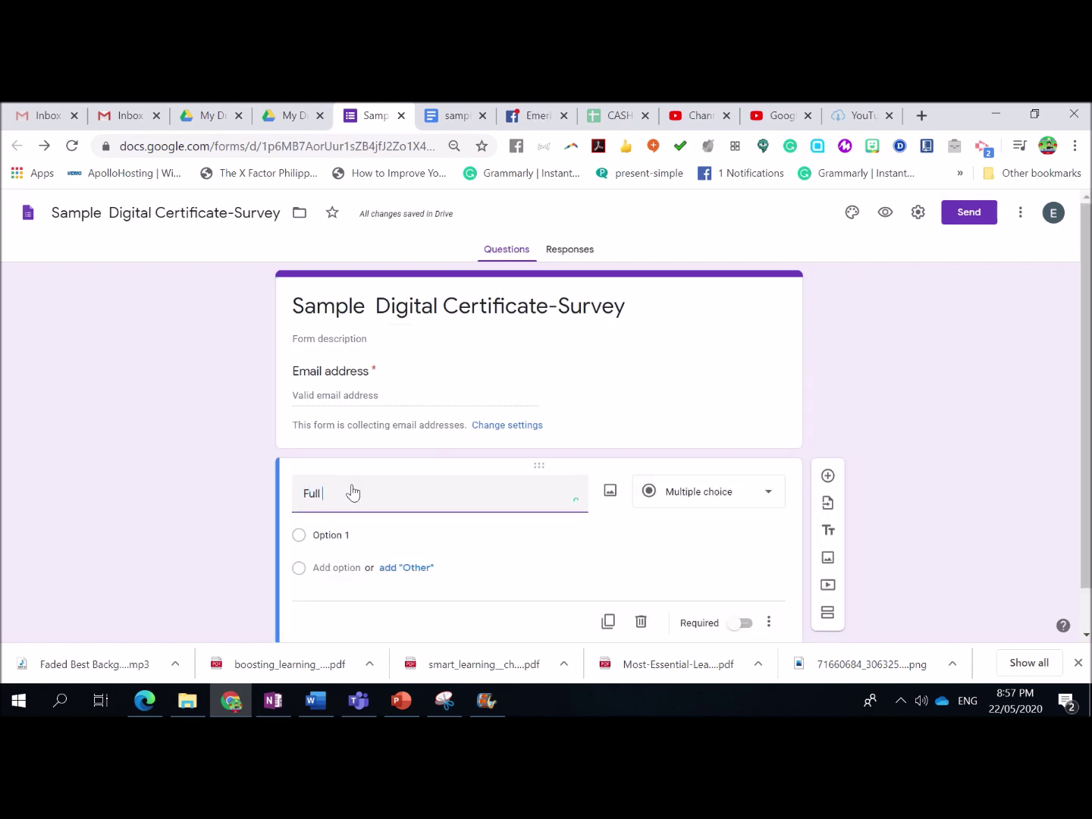
pyautogui.write('Name')
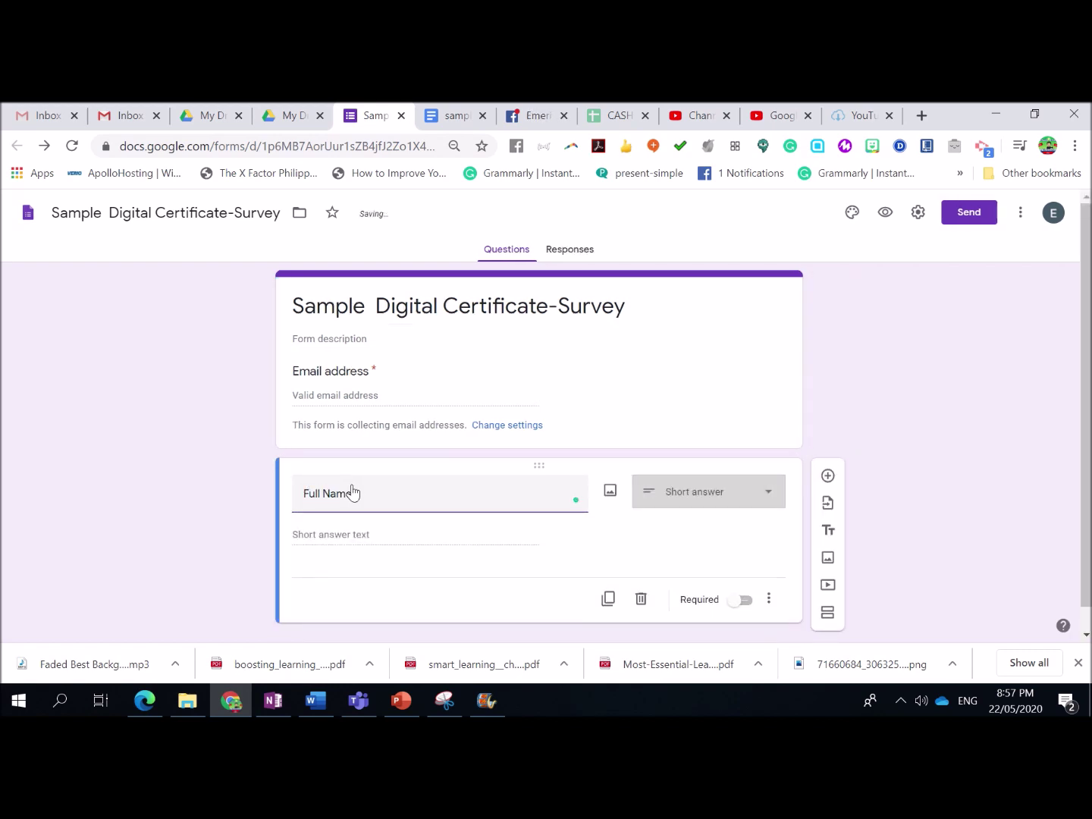
pyautogui.click(733, 602)
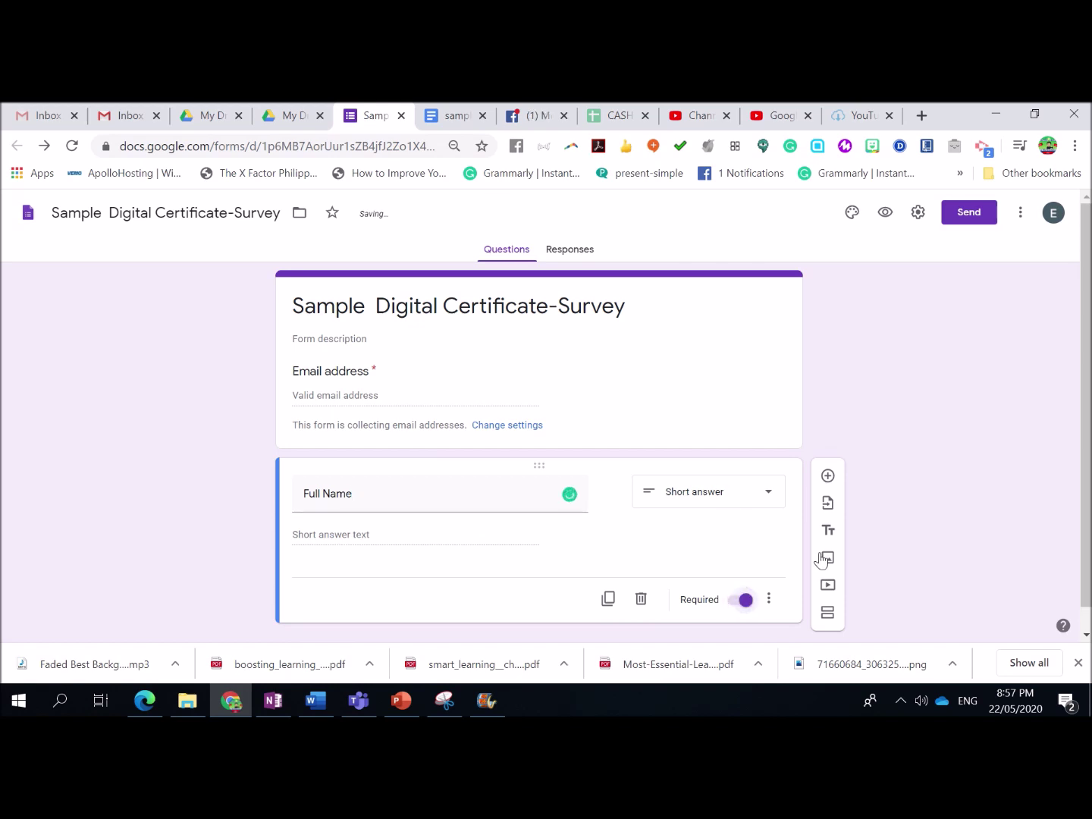
# - Add a required 'School Name' question below Full Name
pyautogui.click(827, 476)
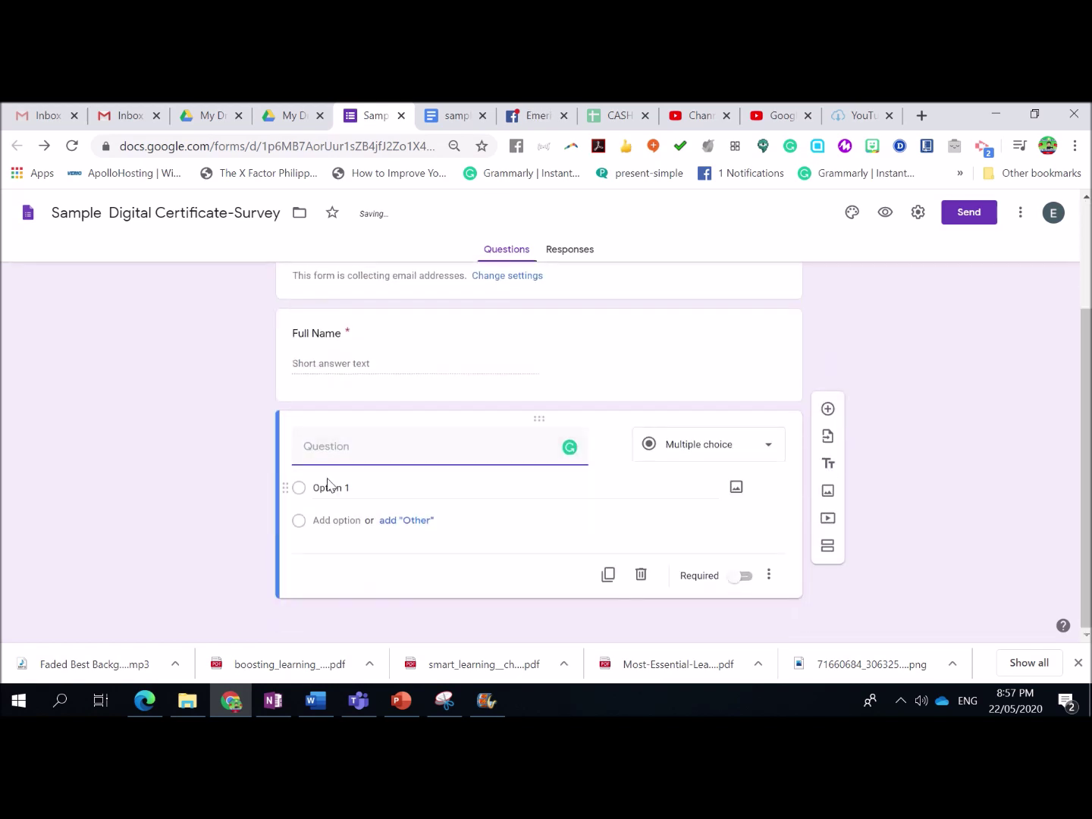
pyautogui.write('Scho')
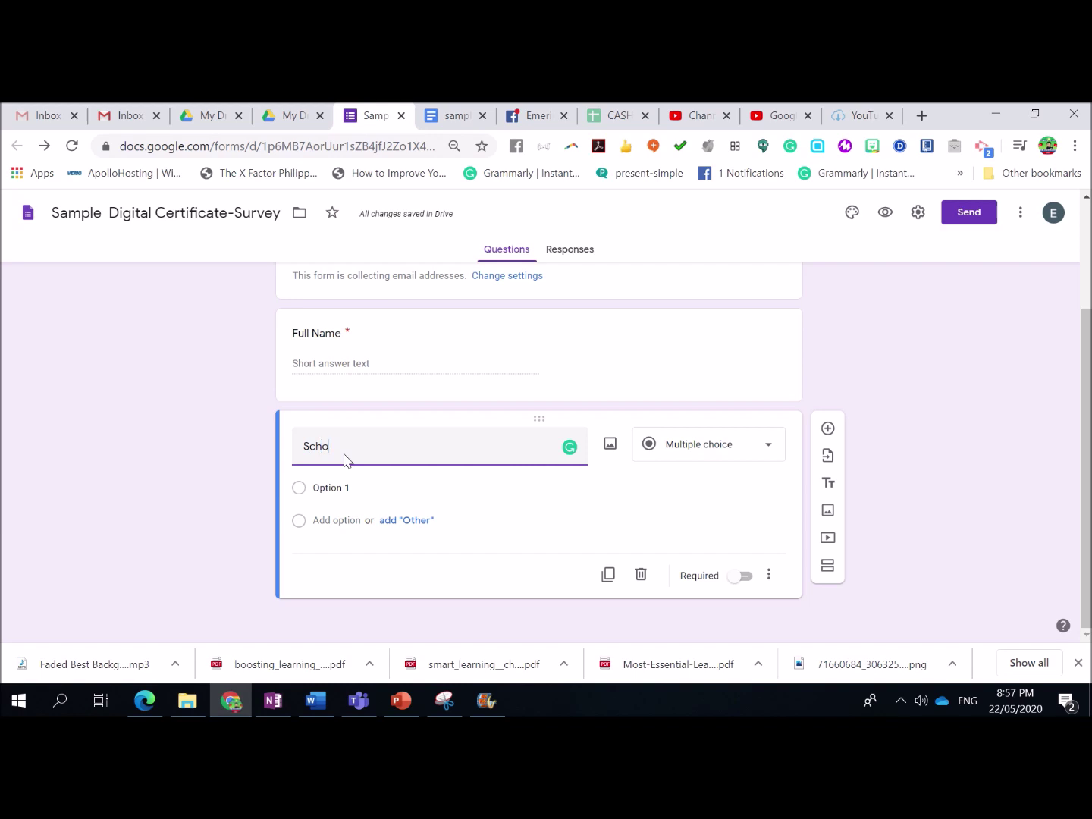
pyautogui.write('ol Name')
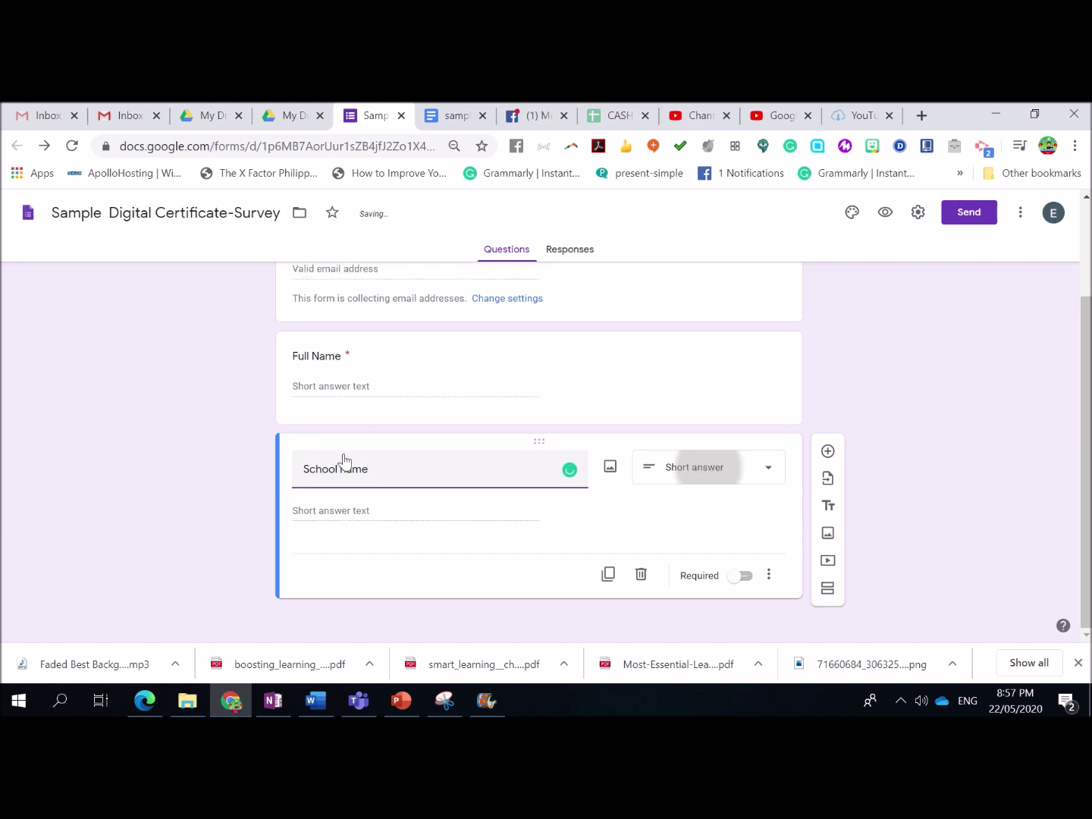
pyautogui.click(743, 577)
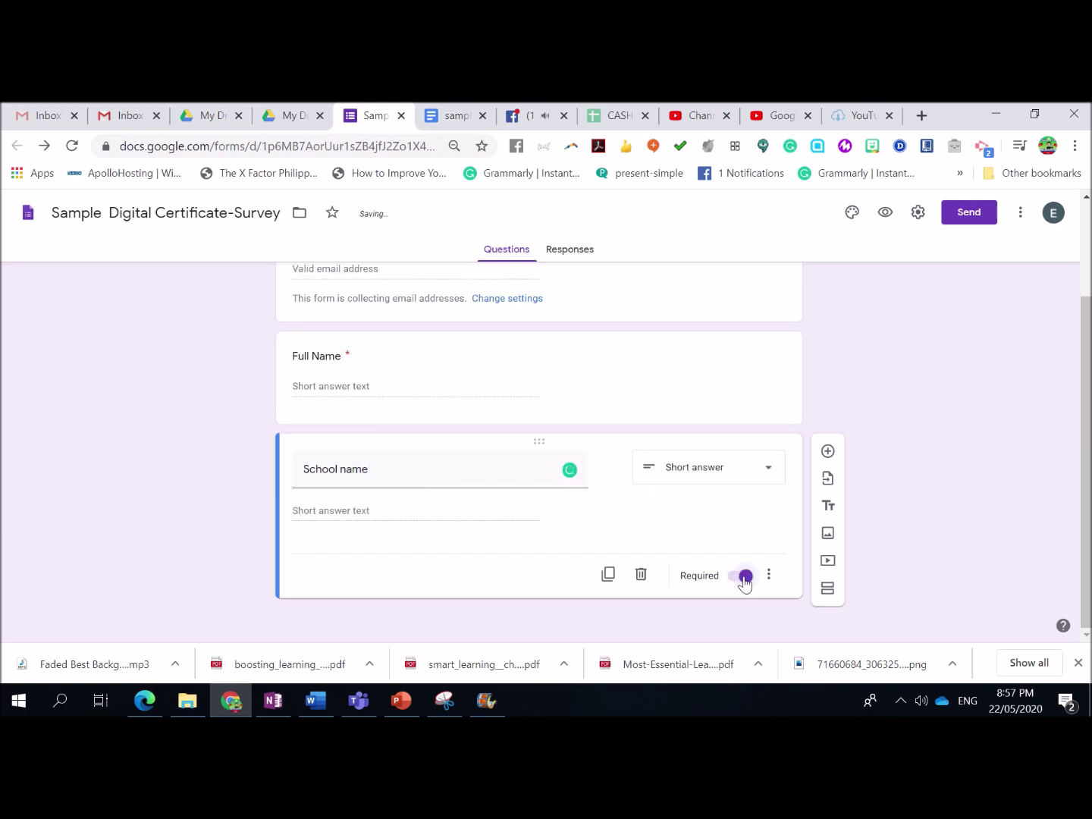
pyautogui.scroll(2, 892, 441)
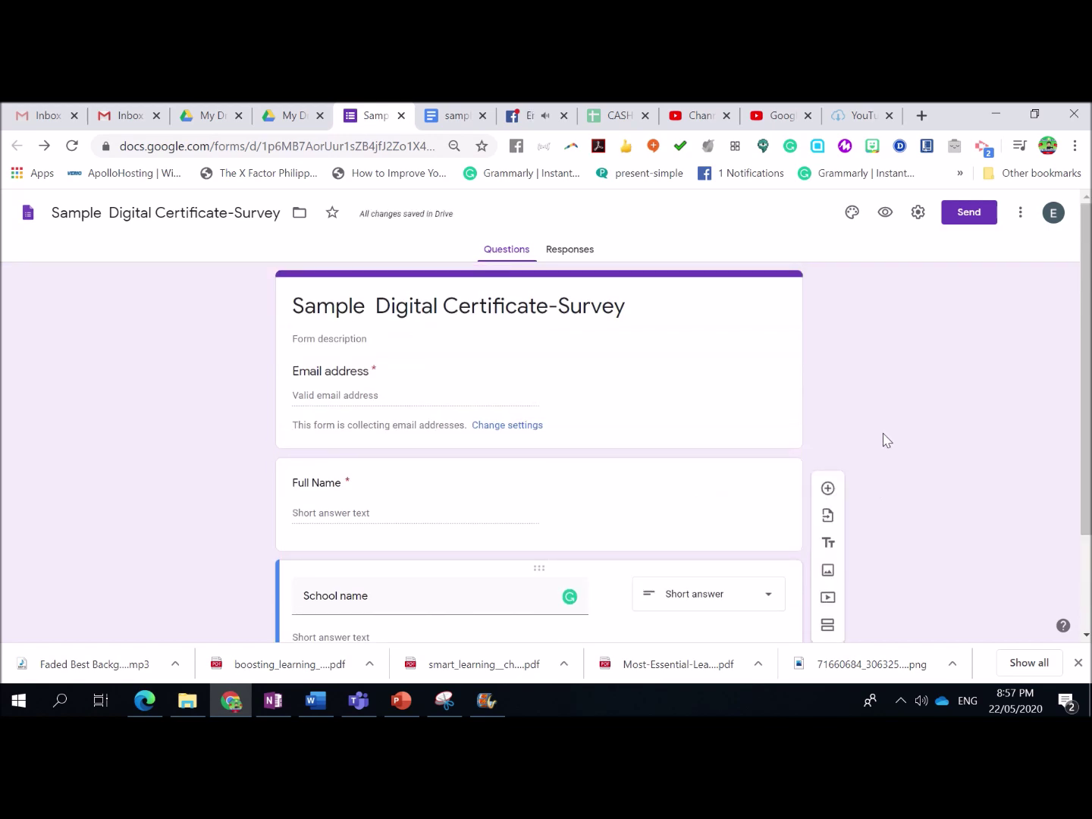
pyautogui.scroll(-1, 863, 402)
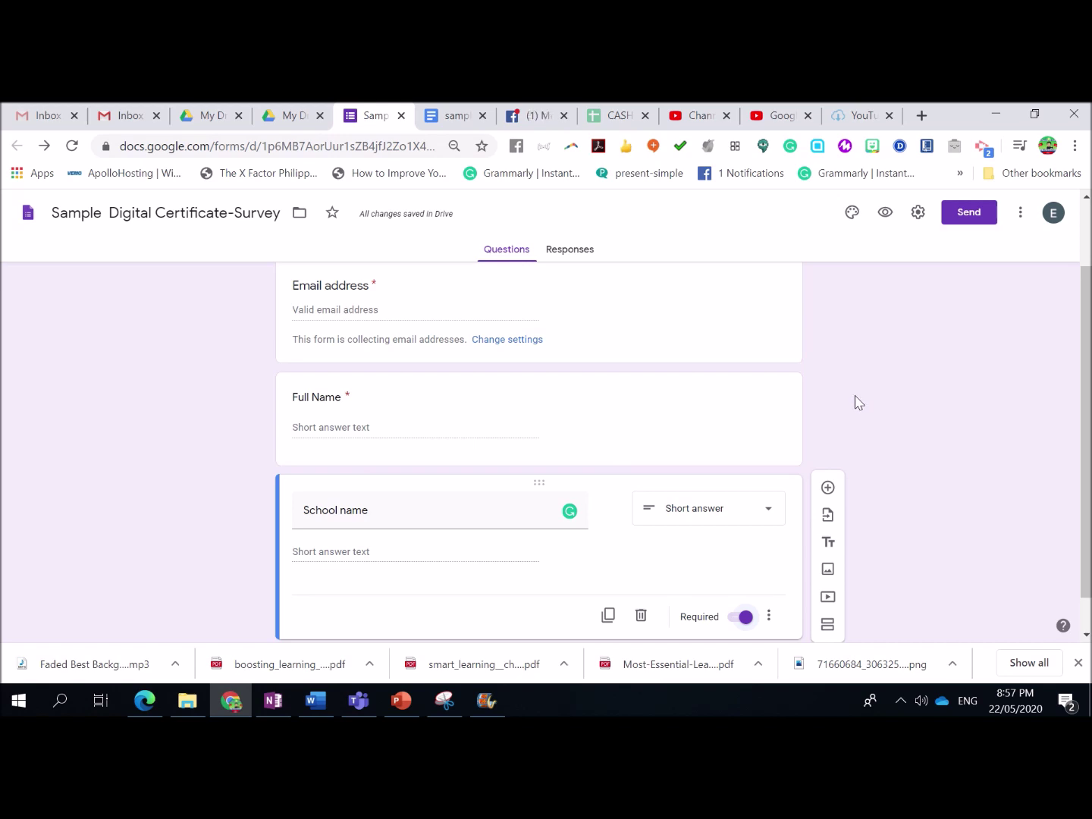
pyautogui.scroll(1, 823, 392)
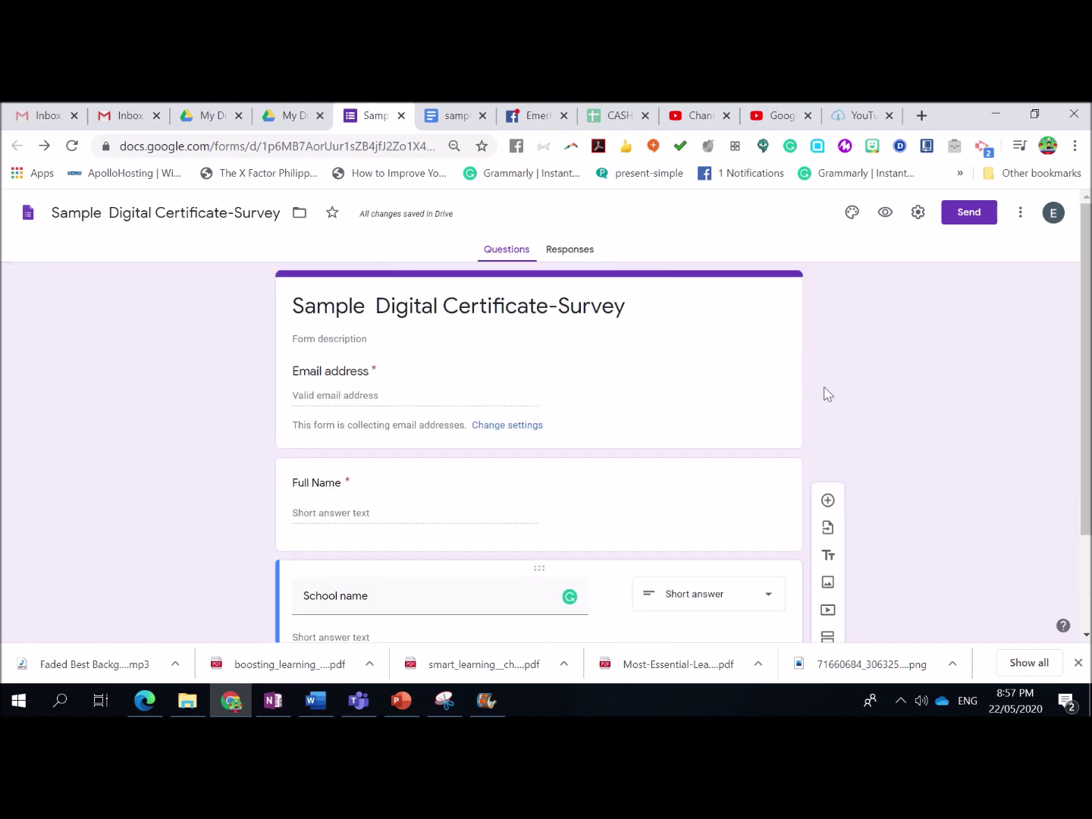
# - Create a new linked responses spreadsheet from the form's Responses tab
pyautogui.click(578, 261)
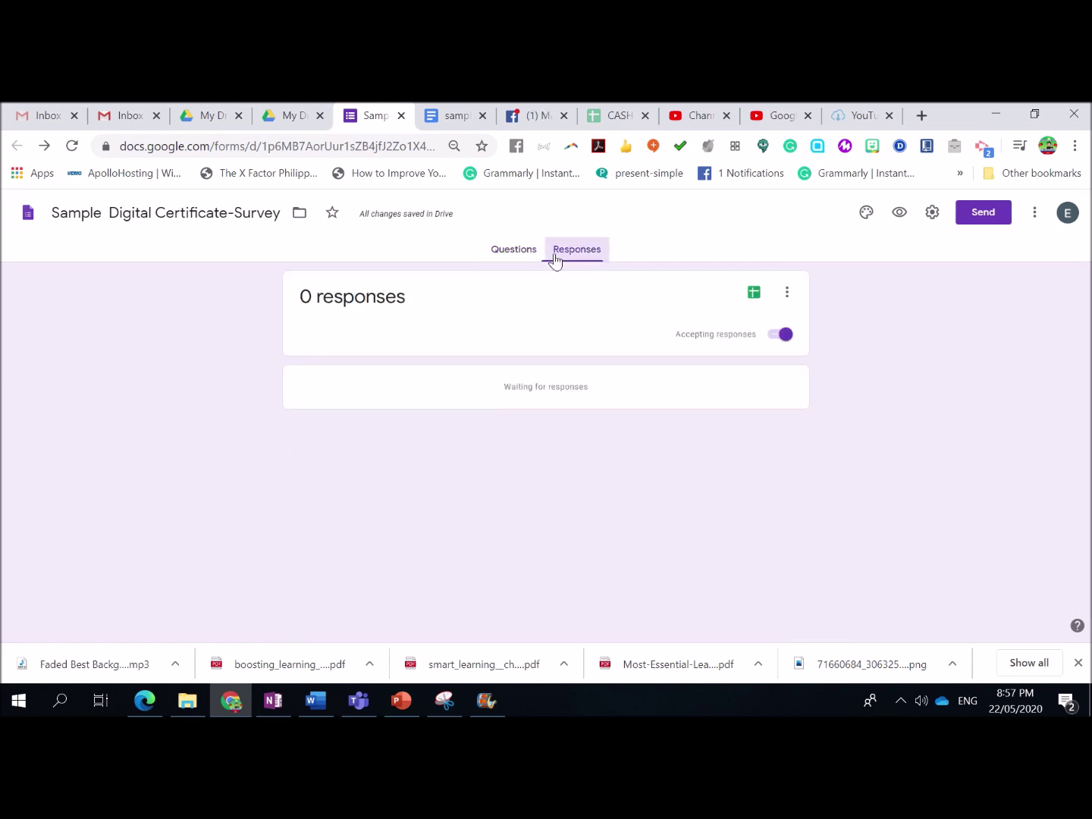
pyautogui.click(490, 250)
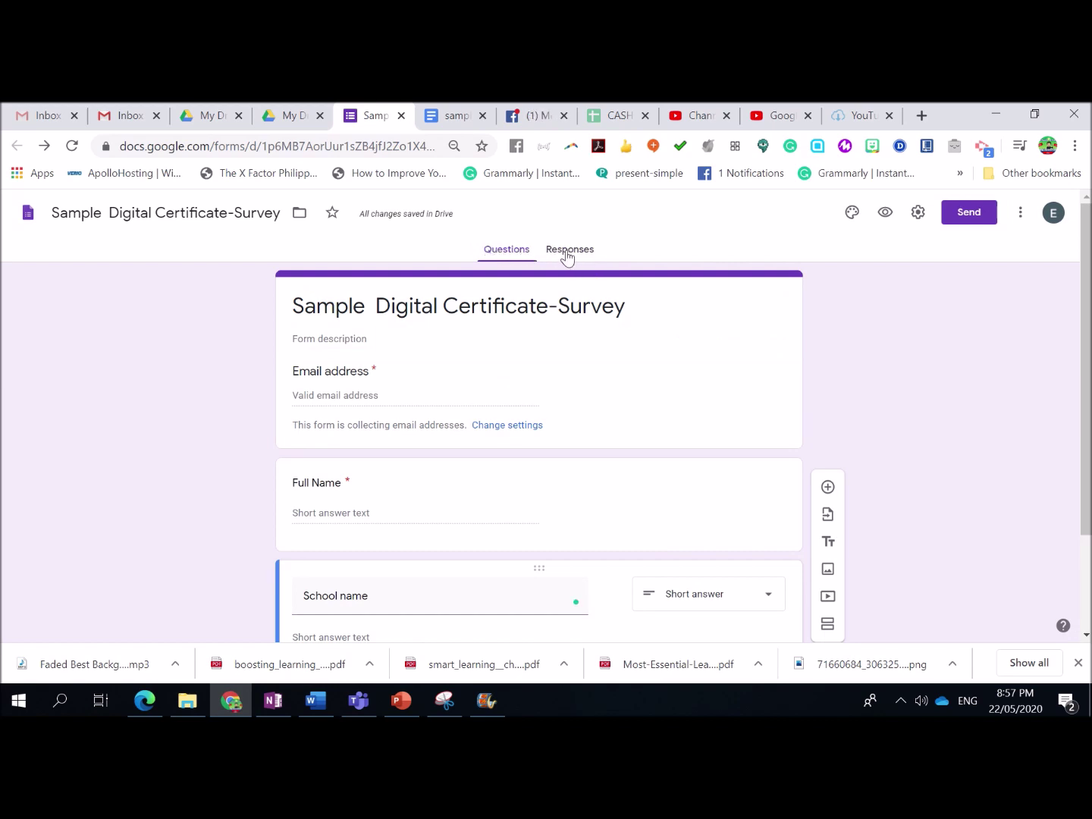
pyautogui.click(568, 250)
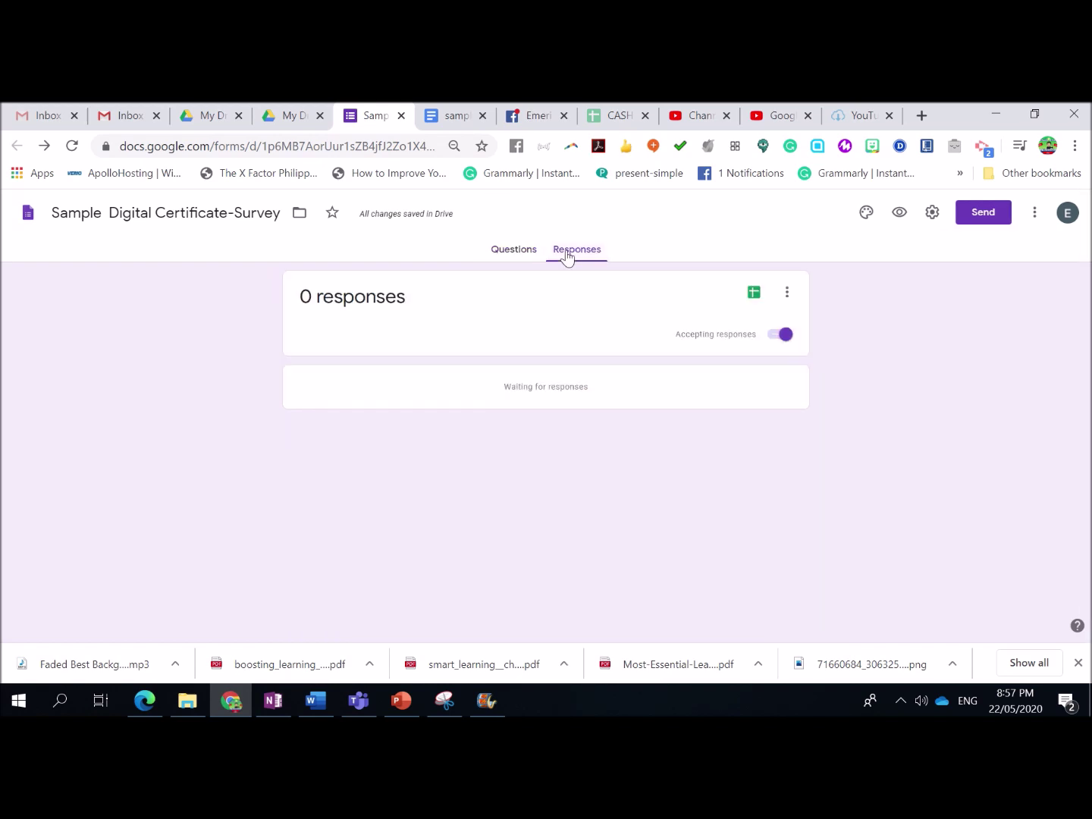
pyautogui.click(761, 302)
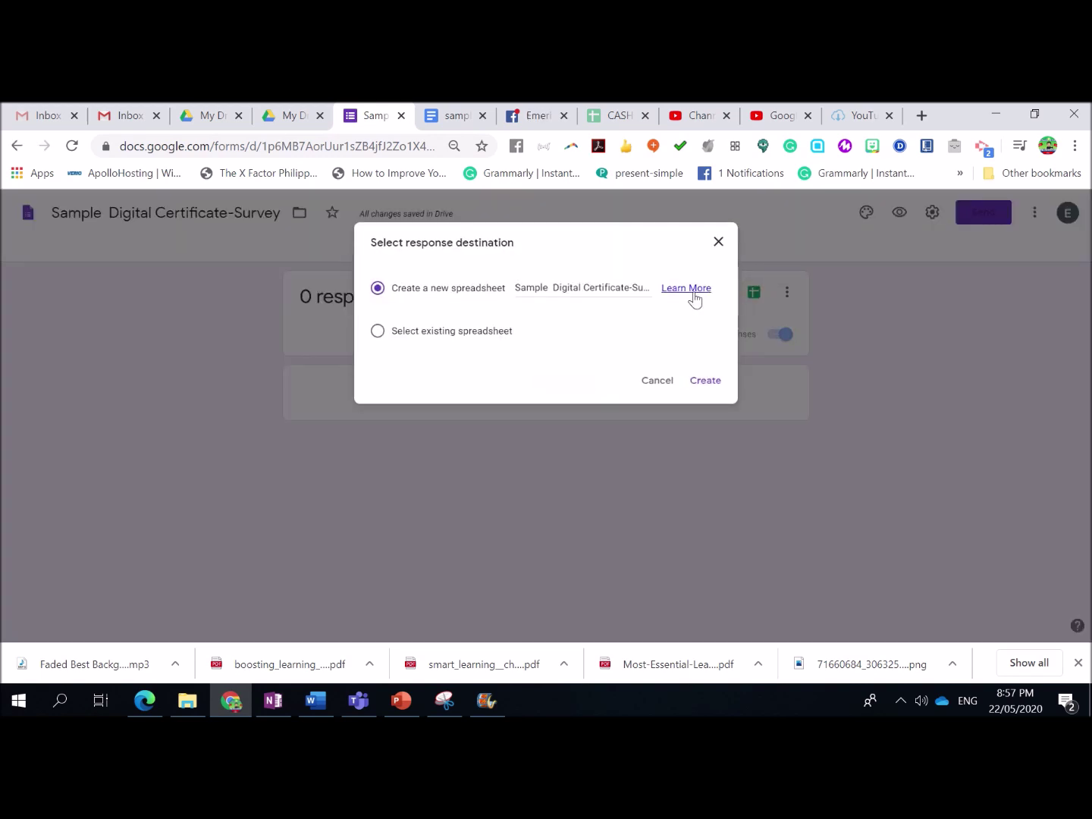
pyautogui.click(699, 385)
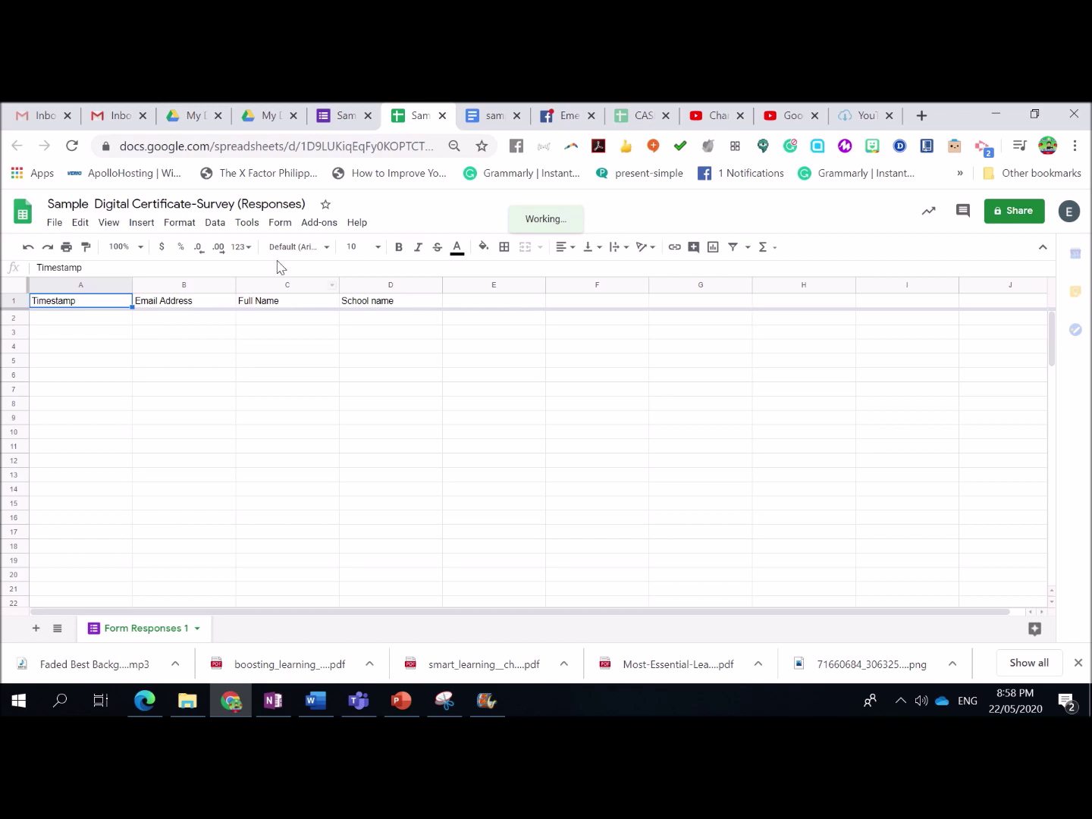
pyautogui.click(343, 114)
pyautogui.click(415, 116)
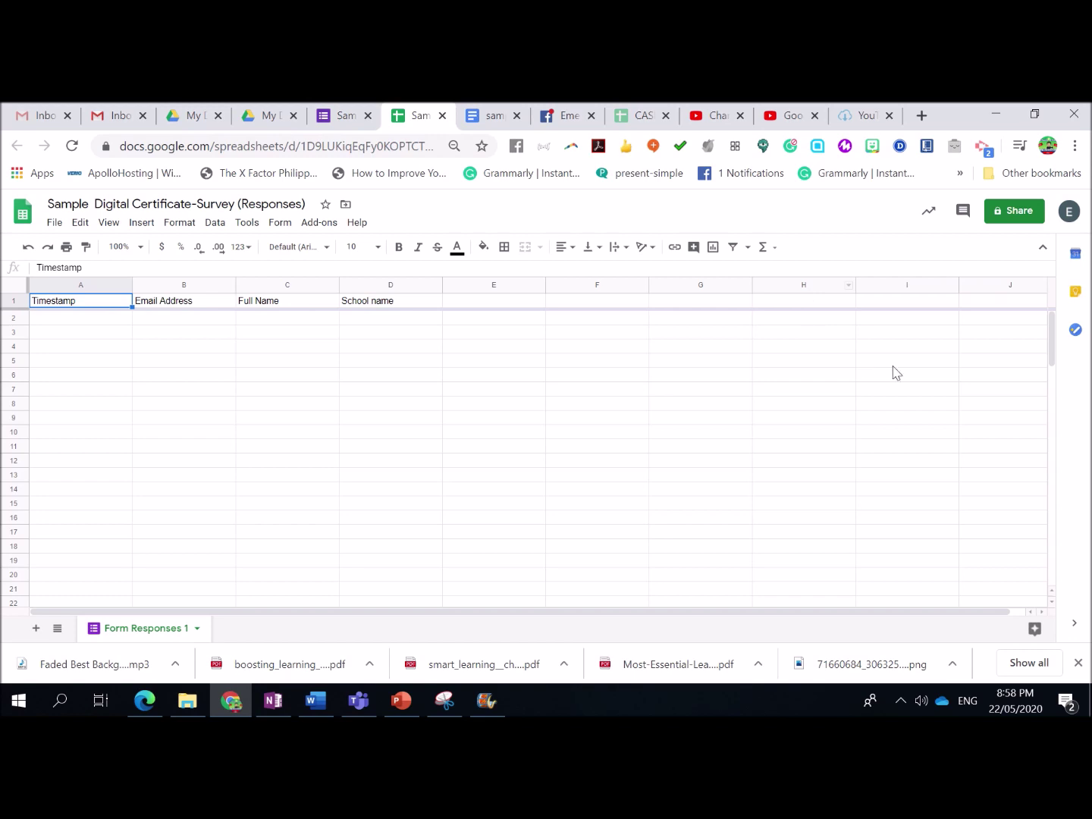
pyautogui.click(319, 224)
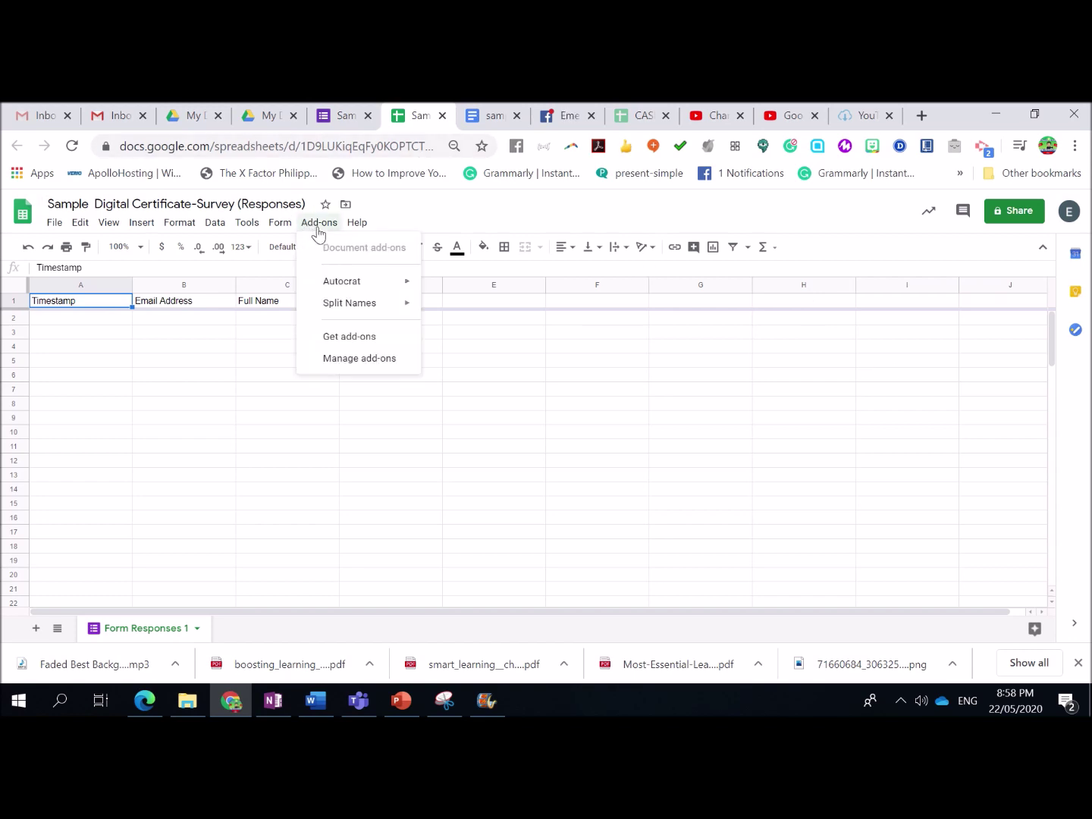
pyautogui.click(353, 338)
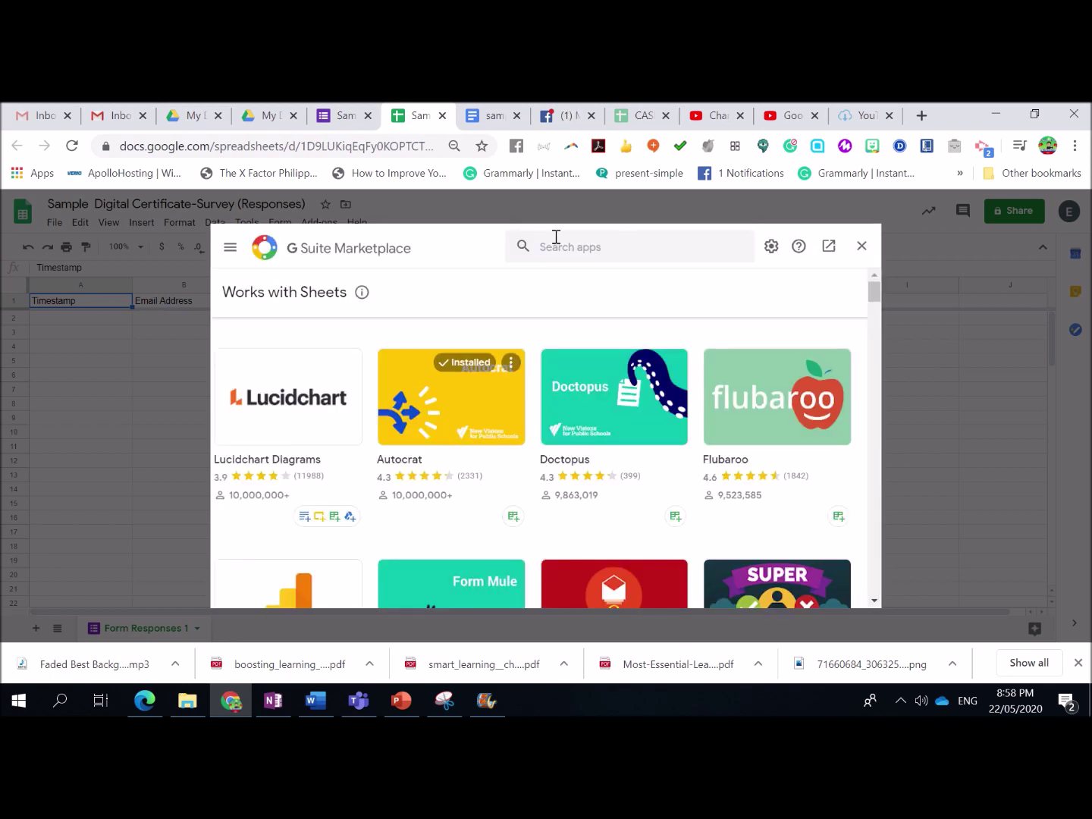
pyautogui.click(556, 242)
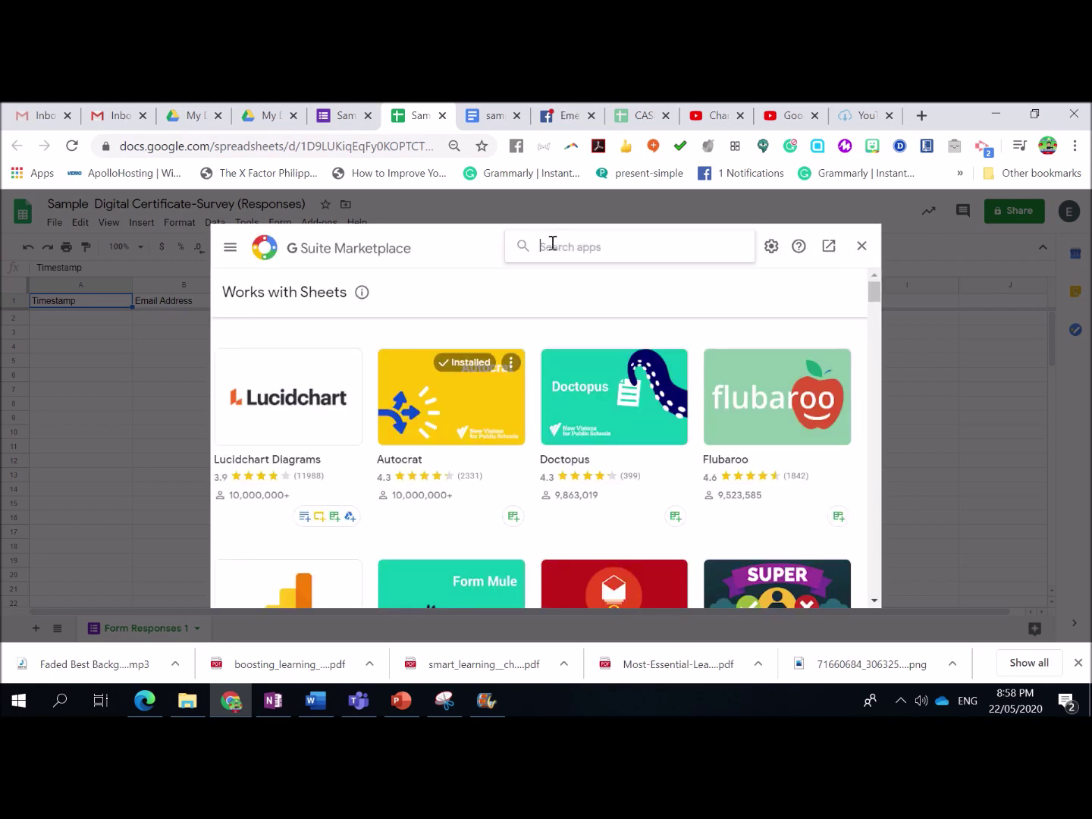
pyautogui.write('autoc')
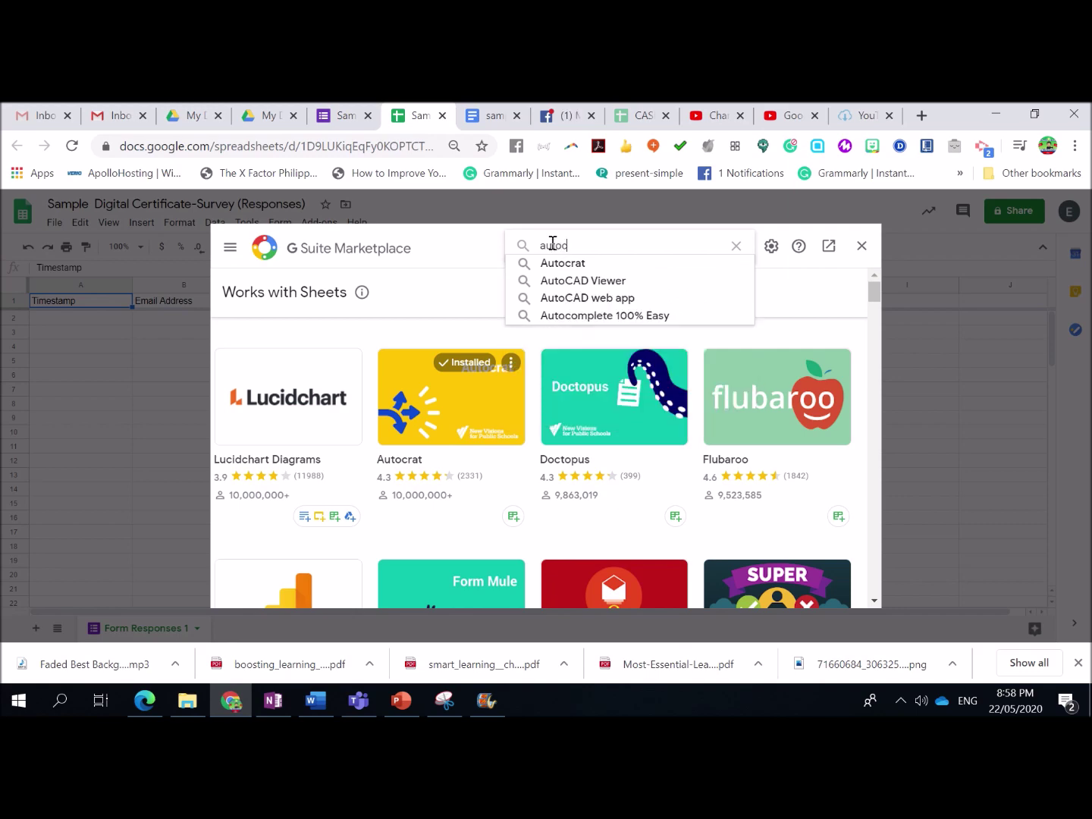
pyautogui.click(554, 263)
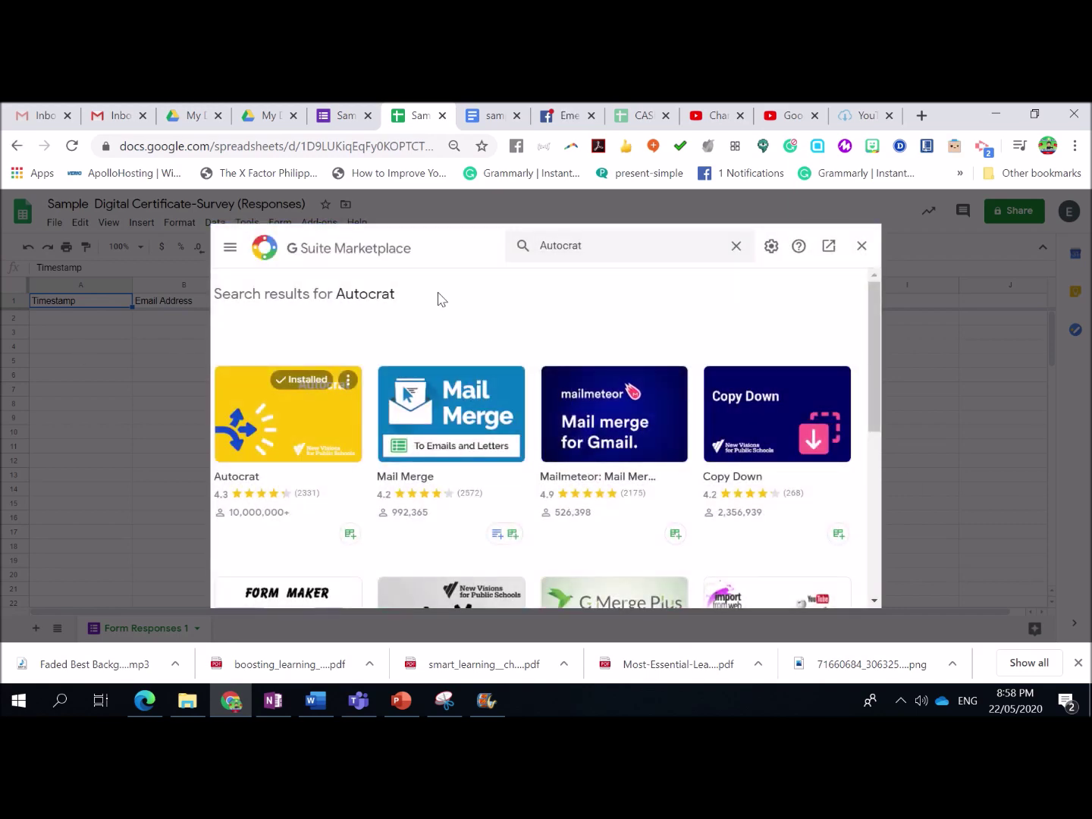
pyautogui.click(263, 410)
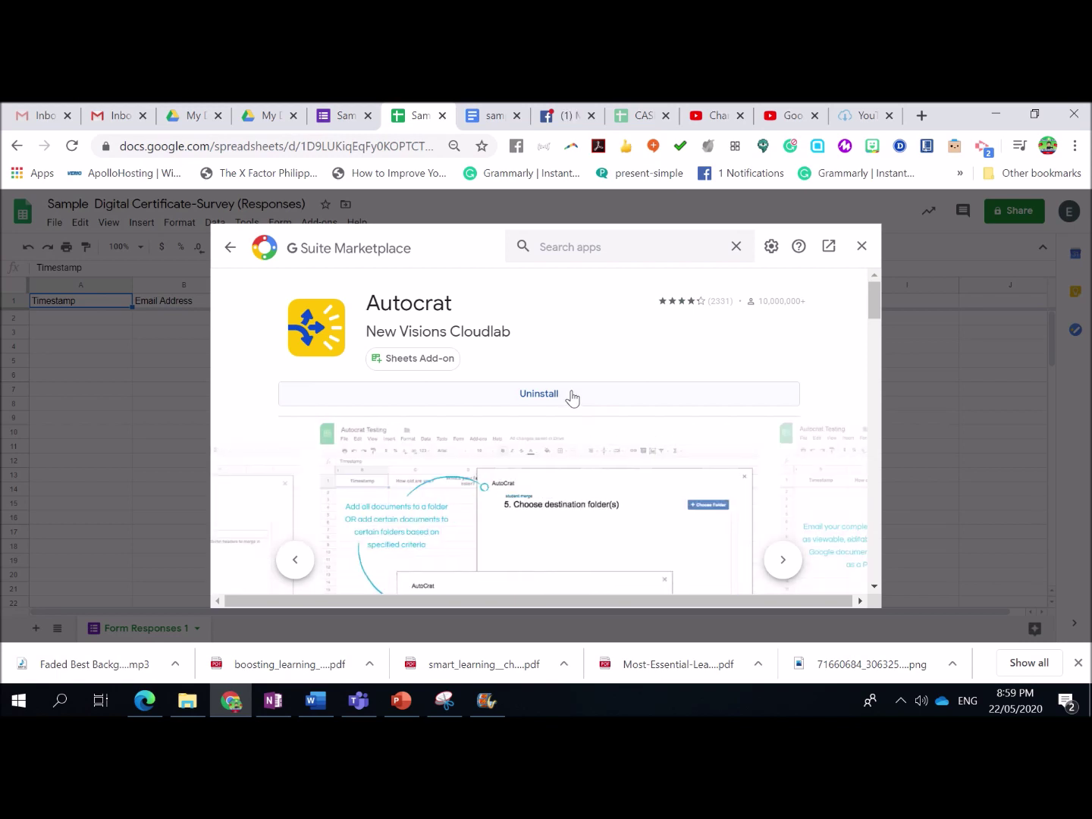
pyautogui.click(862, 247)
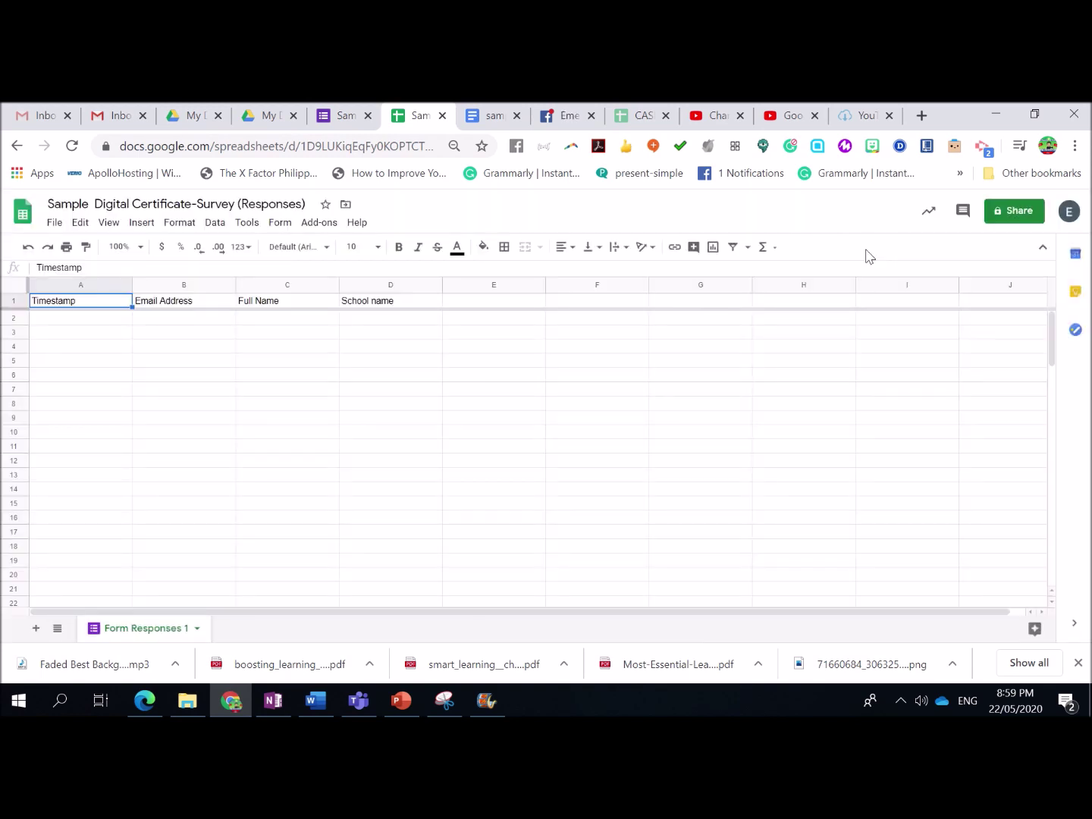
# - Launch Autocrat from Add-ons and start a new merge job
pyautogui.click(316, 229)
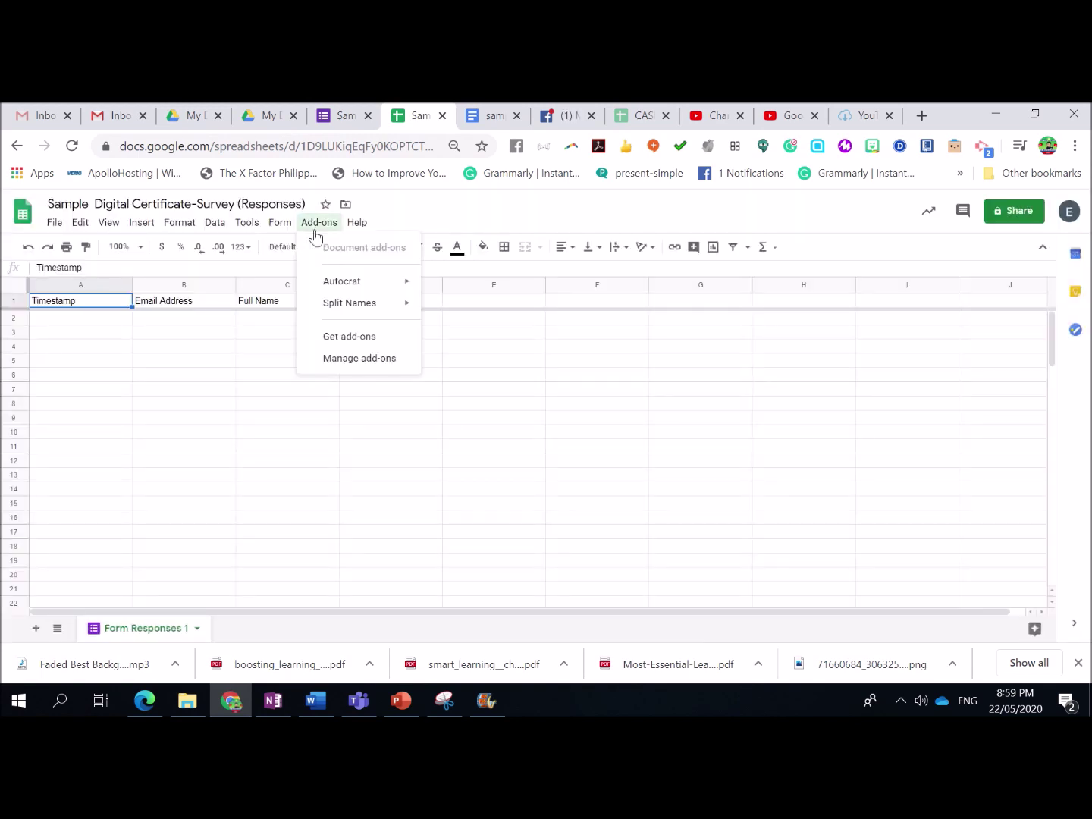
pyautogui.moveTo(341, 283)
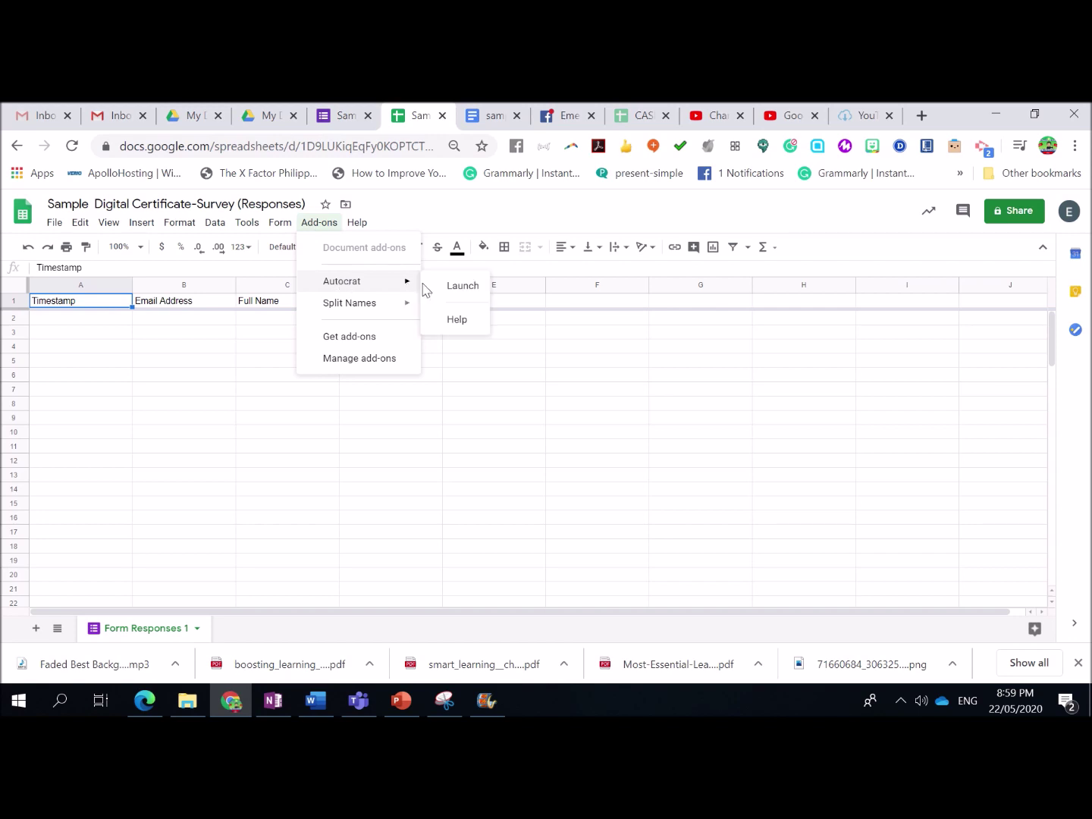
pyautogui.click(446, 288)
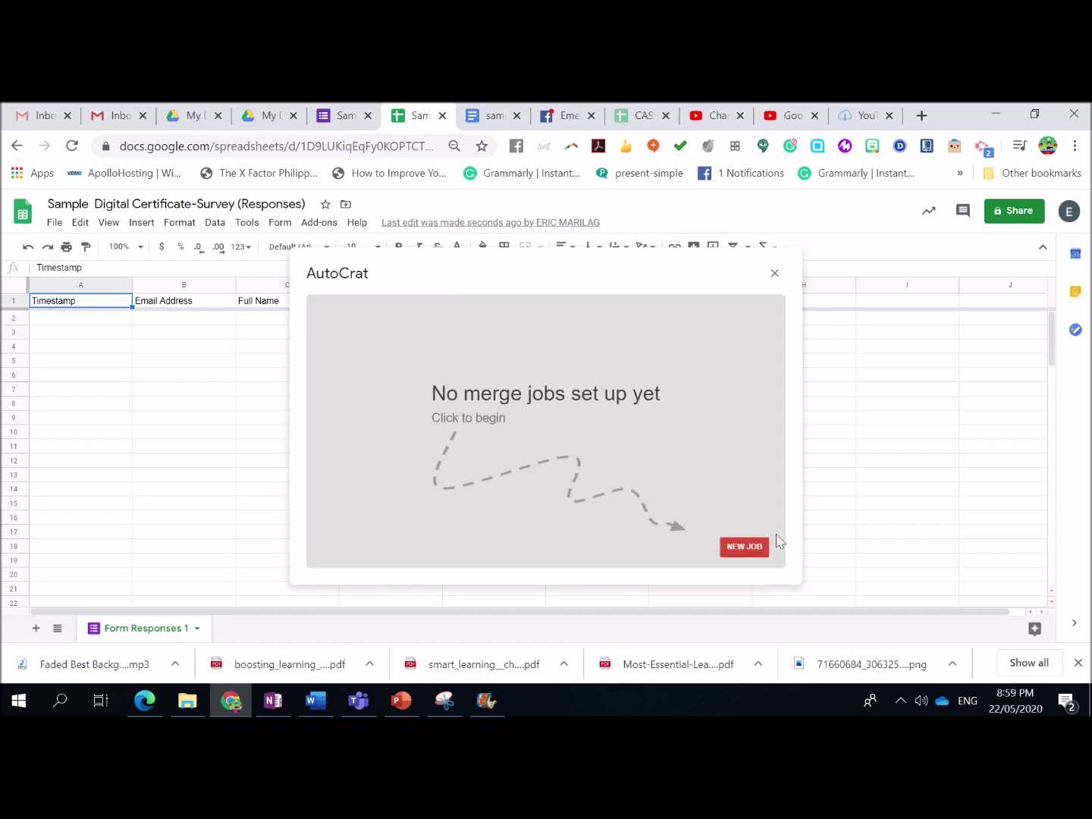
pyautogui.click(742, 555)
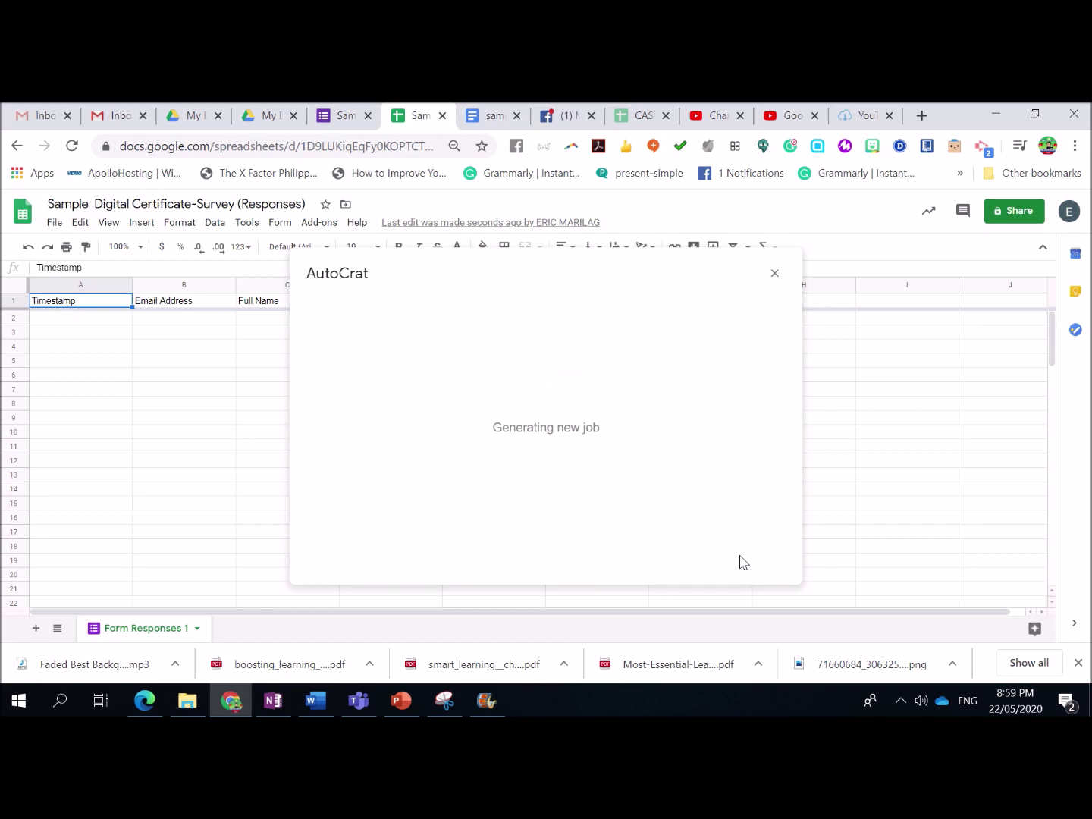
# - Name the job 'Digital Certificate for ICT Webinar' and continue to the template step
pyautogui.click(436, 360)
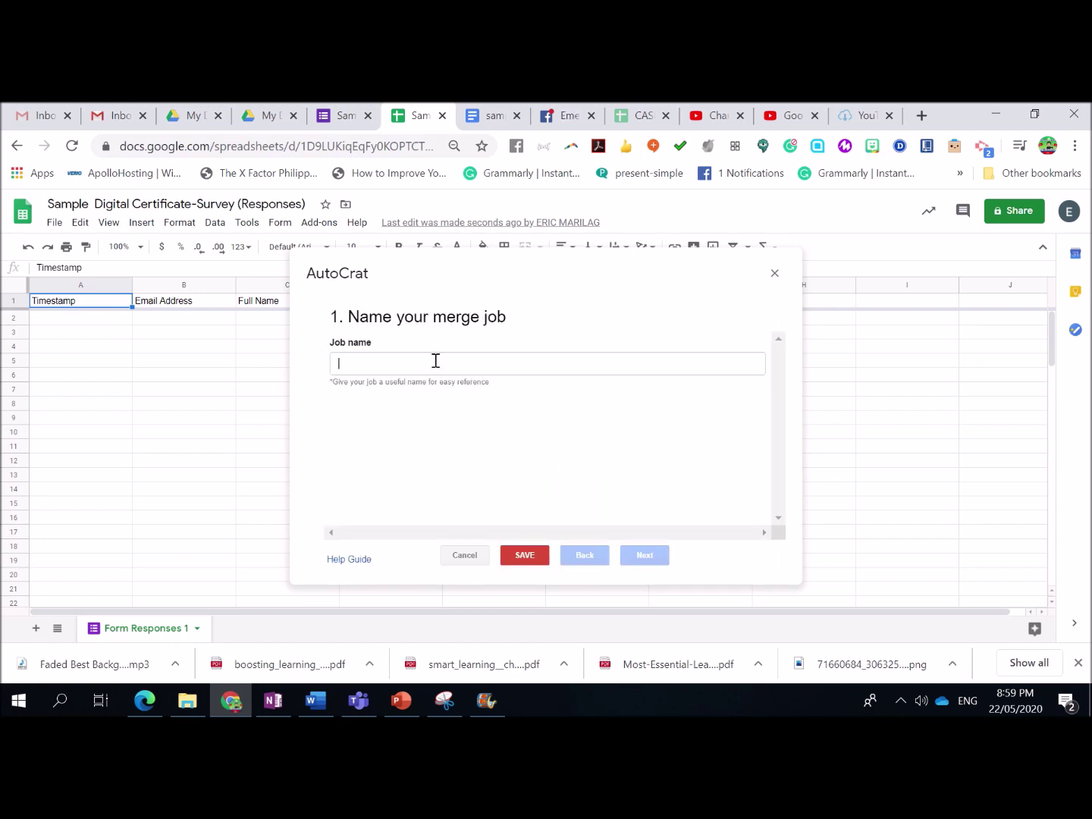
pyautogui.write('D')
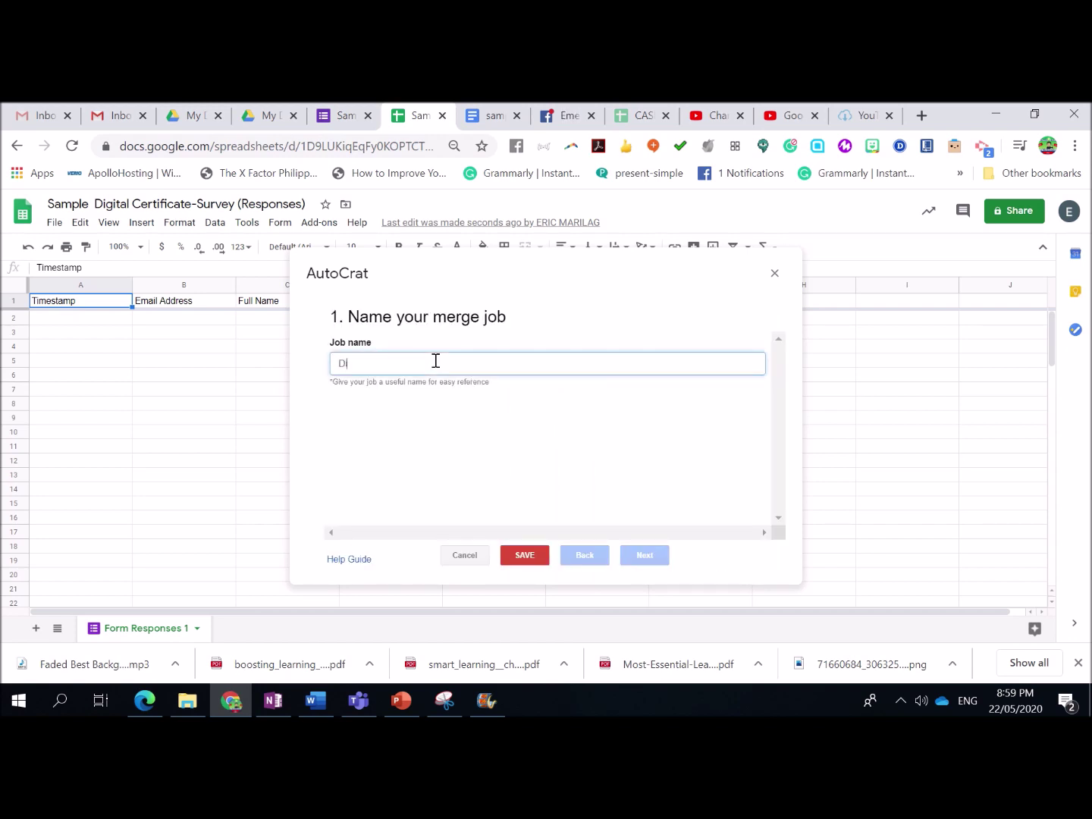
pyautogui.write('igital')
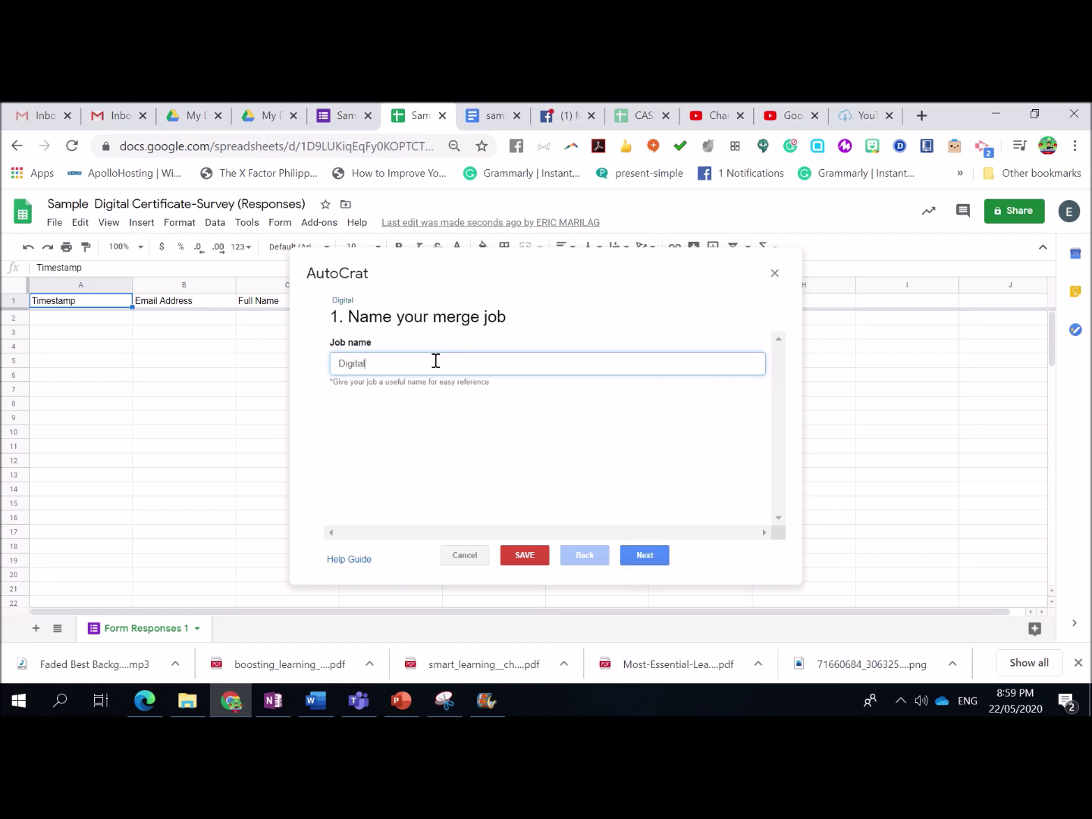
pyautogui.write('C')
pyautogui.press('BackSpace')
pyautogui.press('BackSpace')
pyautogui.press('BackSpace')
pyautogui.write('fact')
pyautogui.press('BackSpace')
pyautogui.press('BackSpace')
pyautogui.write('icat')
pyautogui.write('for ICT Webinar')
pyautogui.click(654, 555)
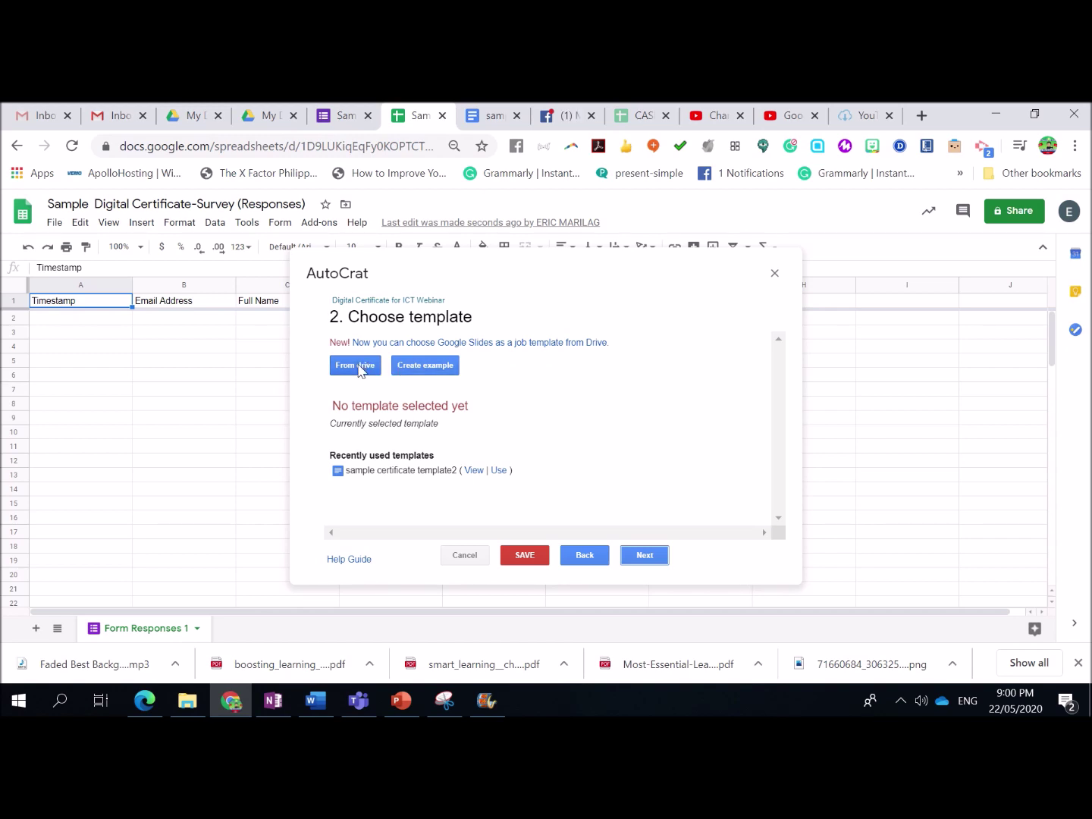
# - Select 'sample certificate template' from Drive as the job template and proceed to tag mapping
pyautogui.click(360, 370)
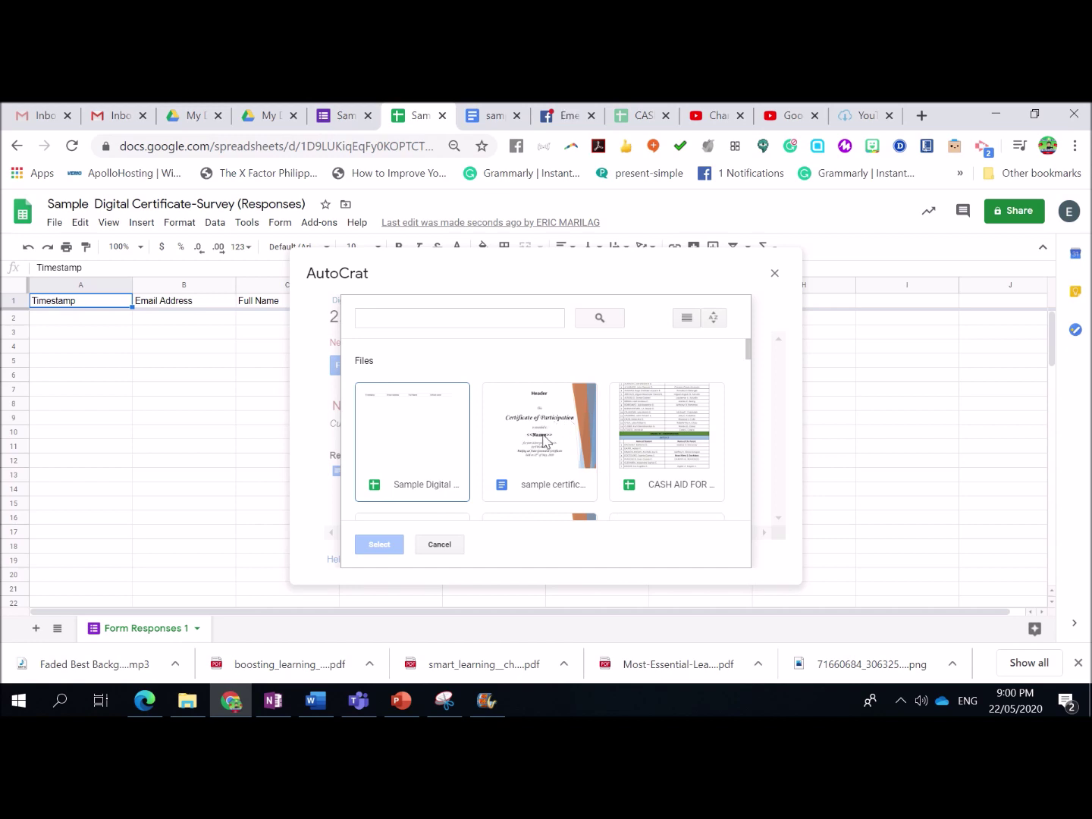
pyautogui.scroll(-2, 542, 440)
pyautogui.scroll(2, 543, 439)
pyautogui.click(542, 436)
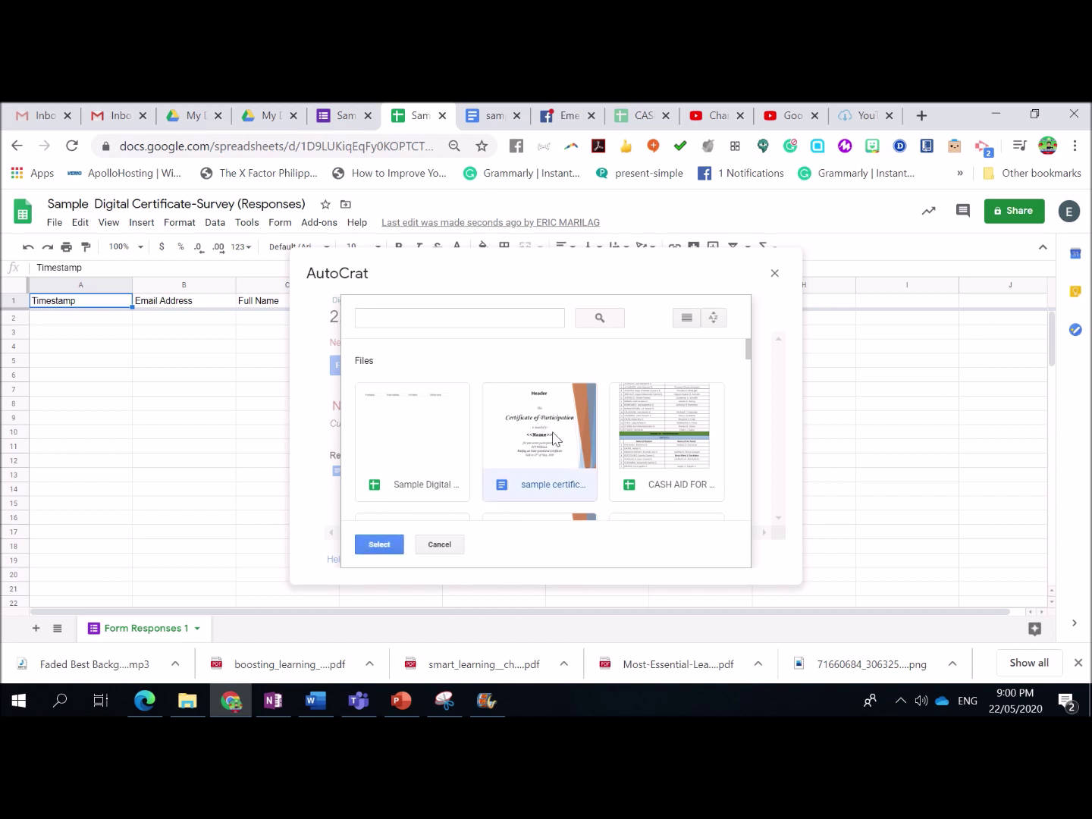
pyautogui.click(386, 543)
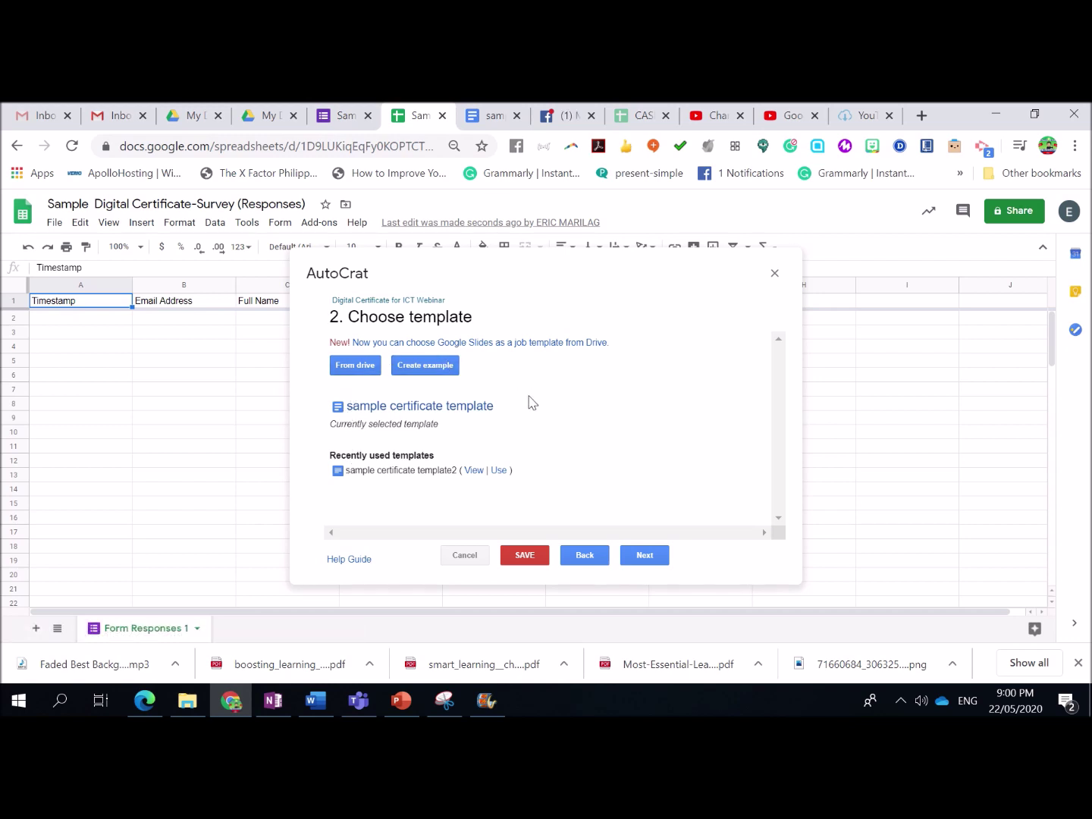
pyautogui.click(645, 558)
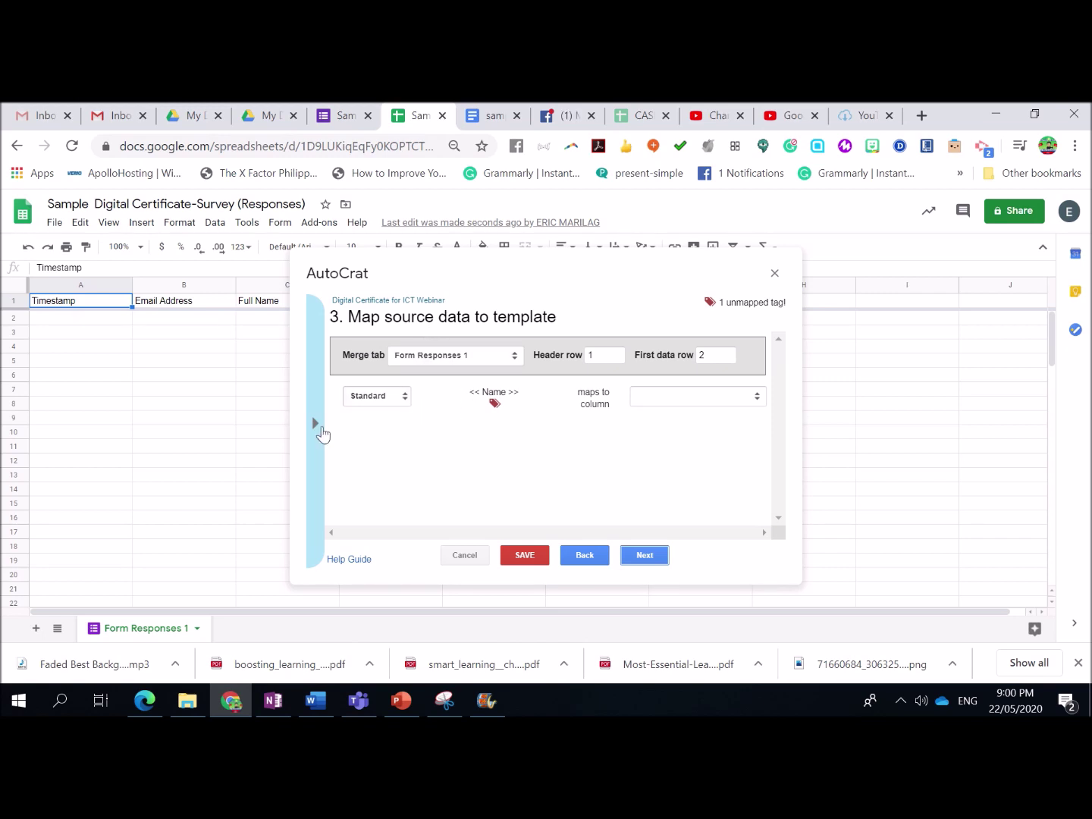
pyautogui.click(319, 432)
# - Map the <<Name>> merge tag to the Full Name column and continue to file settings
pyautogui.click(555, 425)
pyautogui.click(694, 400)
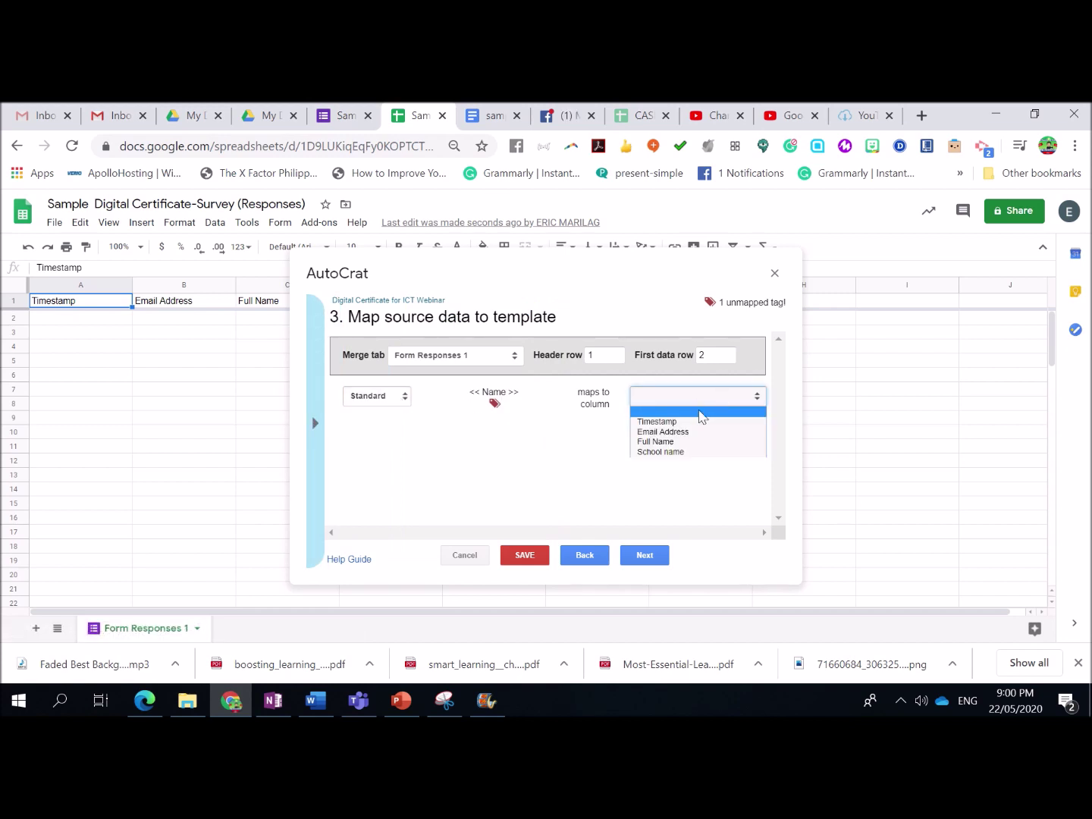
pyautogui.click(674, 442)
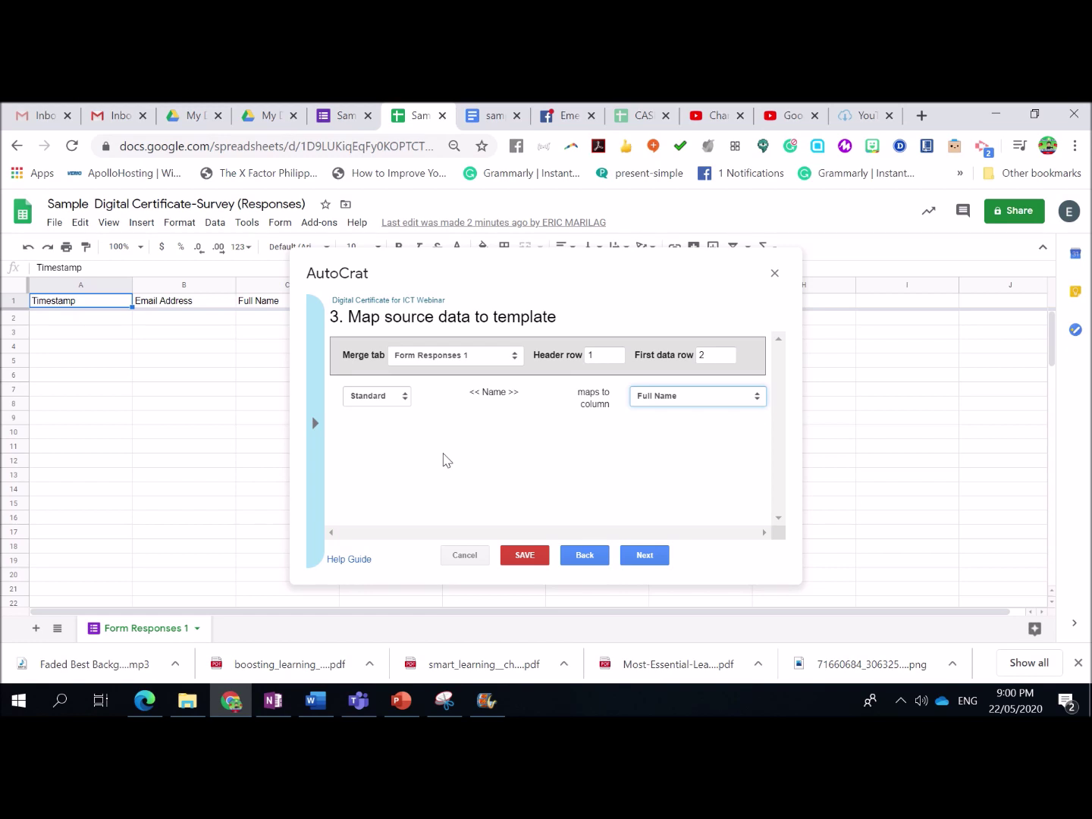
pyautogui.click(645, 556)
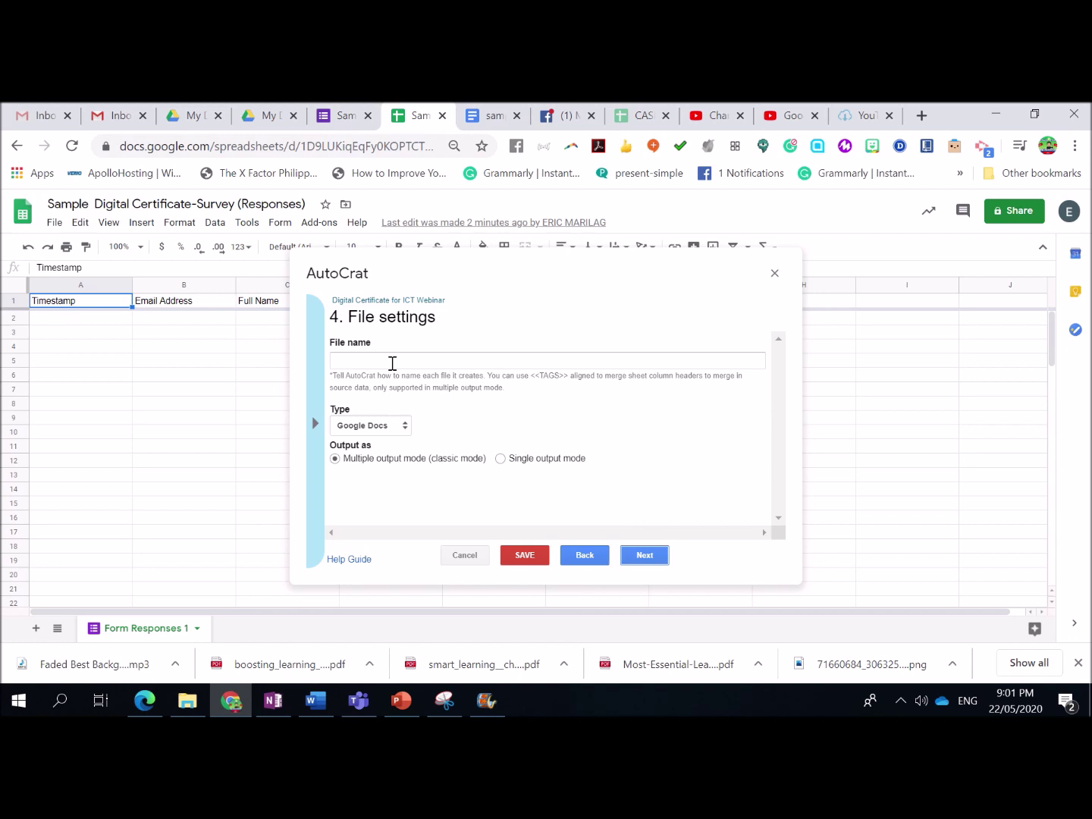
# - Enter 'Certificate of Participation <<Full Name>>' as the output file name
pyautogui.click(392, 363)
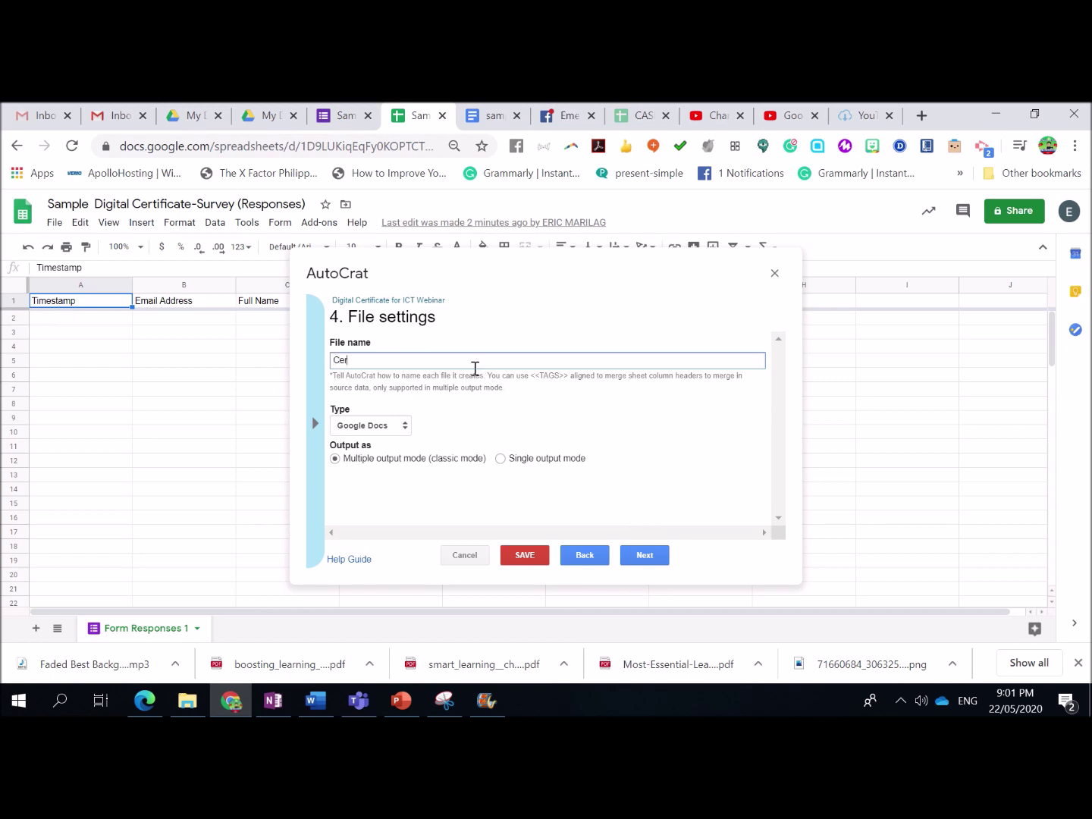
pyautogui.write('t')
pyautogui.press('BackSpace')
pyautogui.write('tifacte')
pyautogui.press('BackSpace')
pyautogui.press('BackSpace')
pyautogui.press('BackSpace')
pyautogui.write('cat')
pyautogui.press('BackSpace')
pyautogui.press('BackSpace')
pyautogui.press('BackSpace')
pyautogui.write('ica')
pyautogui.write('te <<')
pyautogui.write('F')
pyautogui.write('ull Nam')
pyautogui.write(')')
pyautogui.press('BackSpace')
pyautogui.click(374, 361)
pyautogui.write('of | PArticipation')
pyautogui.doubleClick(383, 364)
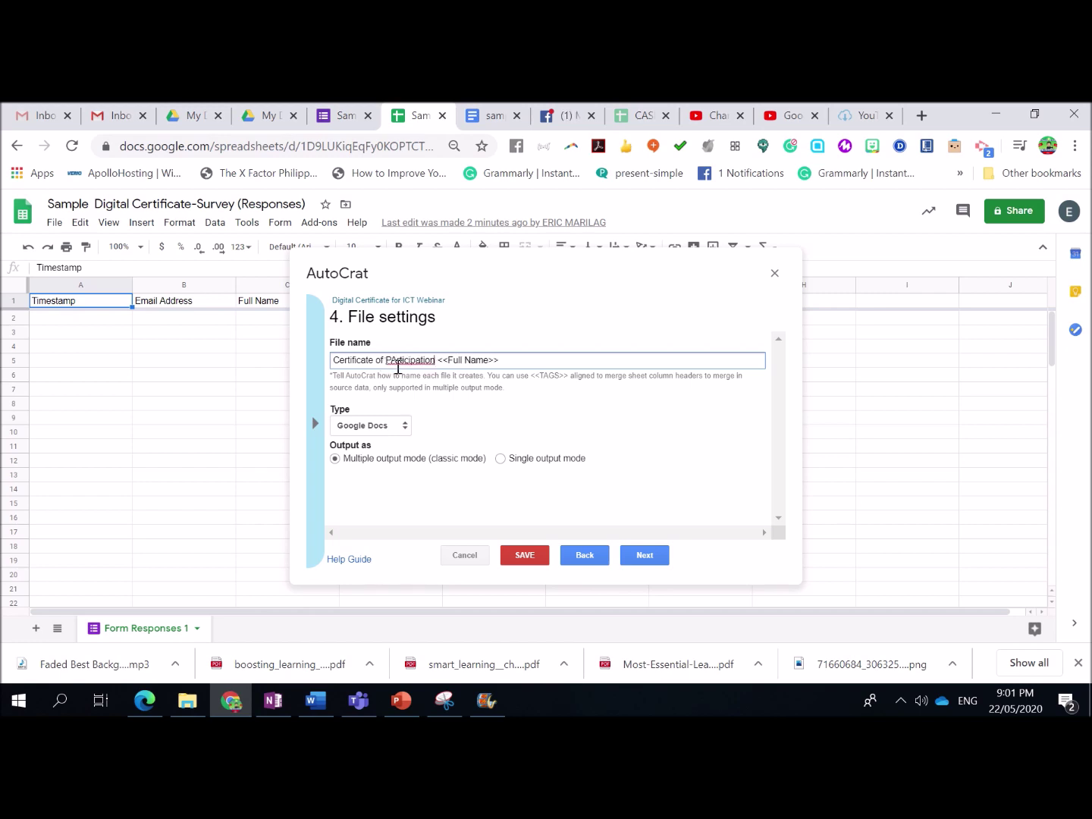
pyautogui.write('Participation')
# - Set the output file type to PDF and continue
pyautogui.click(404, 426)
pyautogui.click(378, 451)
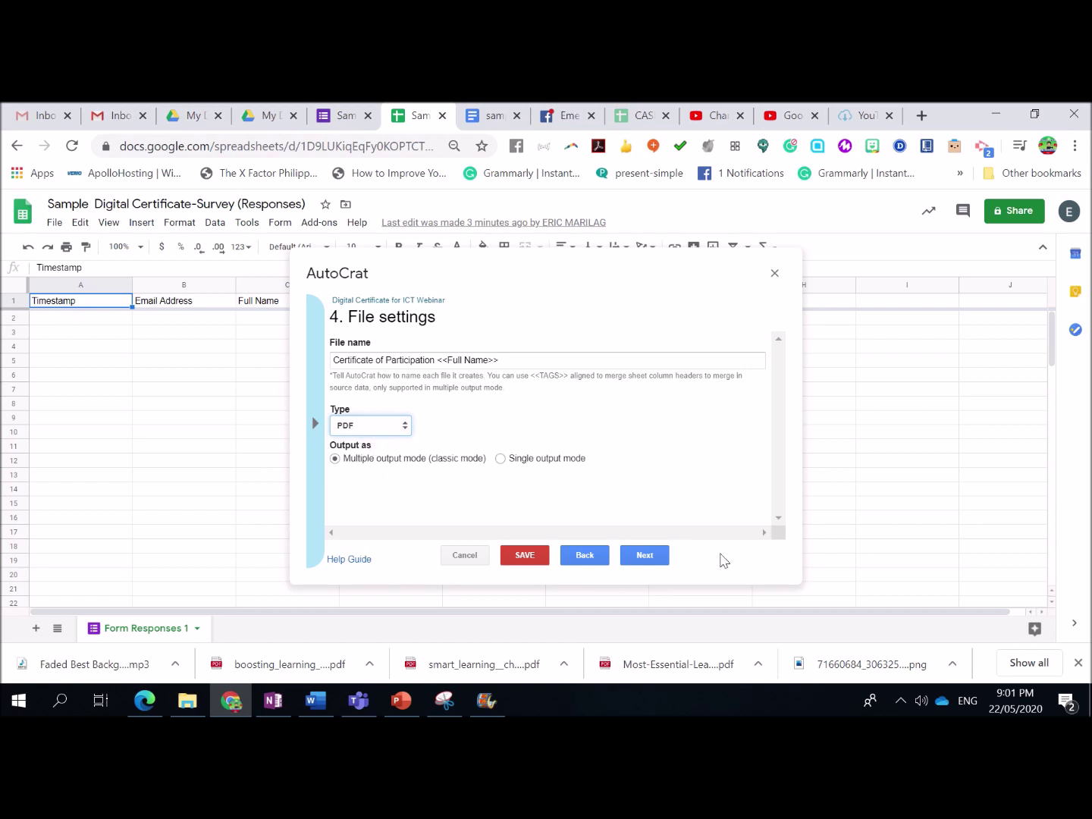
pyautogui.click(646, 556)
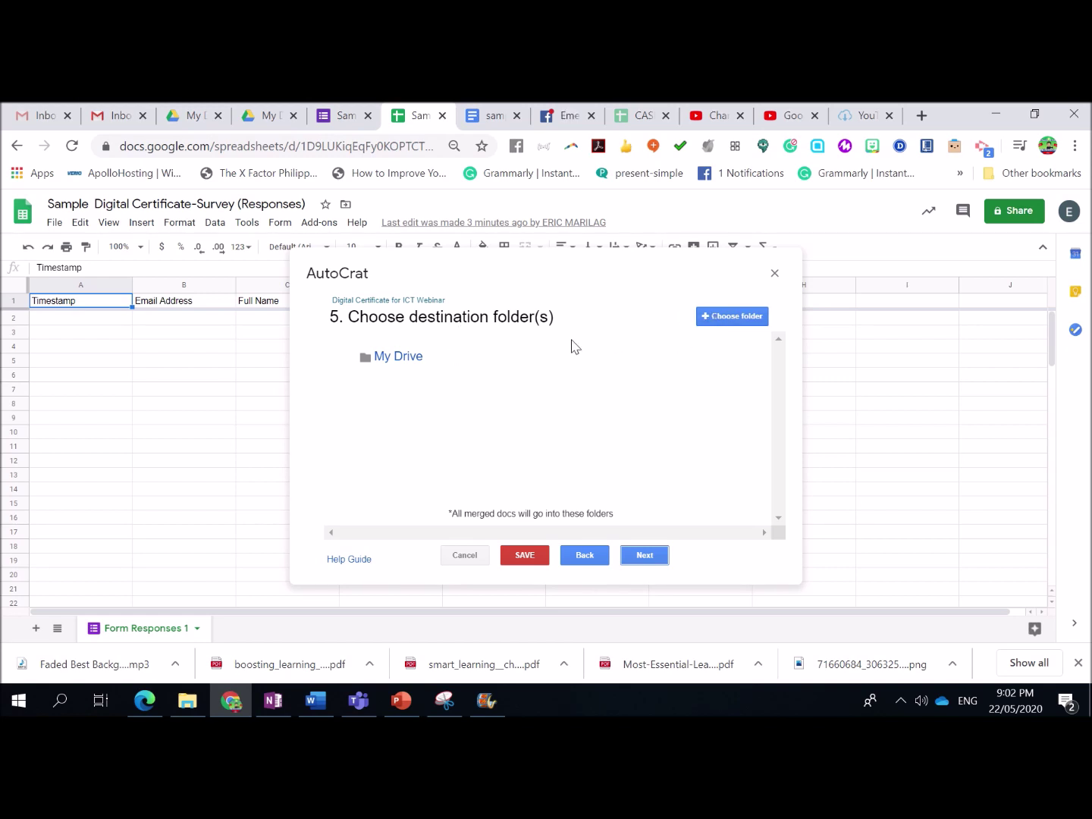
# - Save merged files to the Certificate sample webinar folder, skipping dynamic folder and merge condition
pyautogui.click(720, 318)
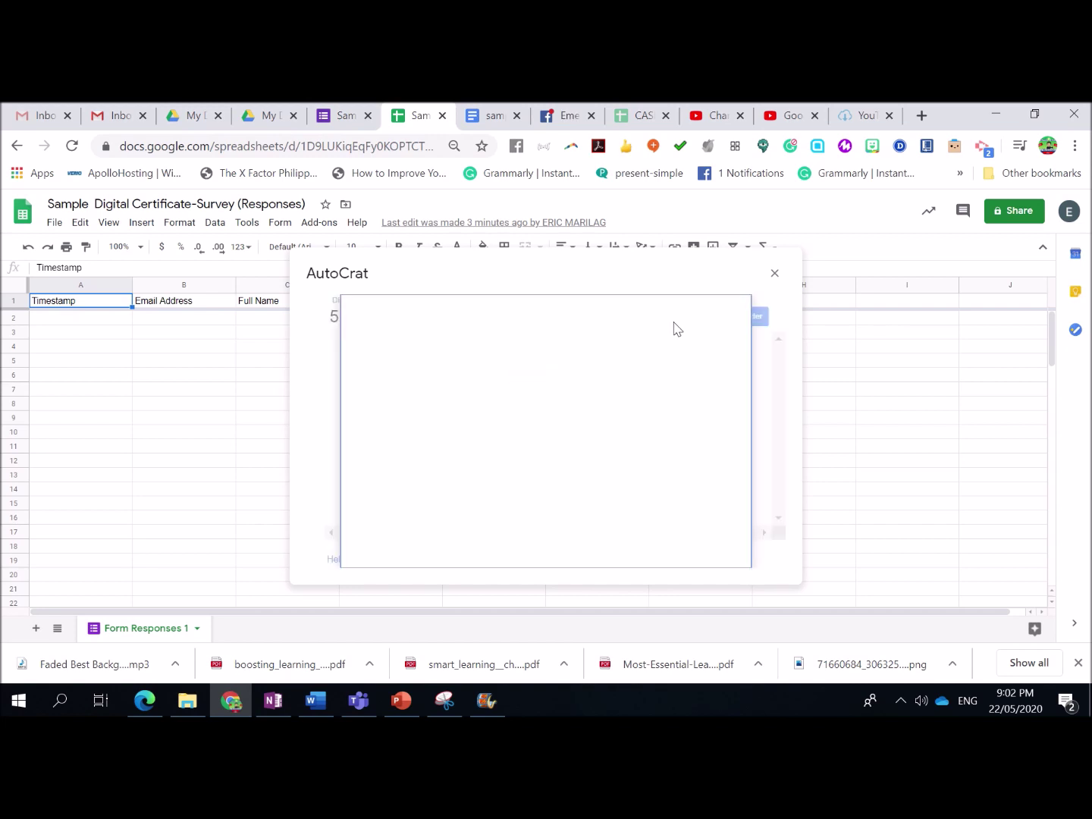
pyautogui.click(429, 398)
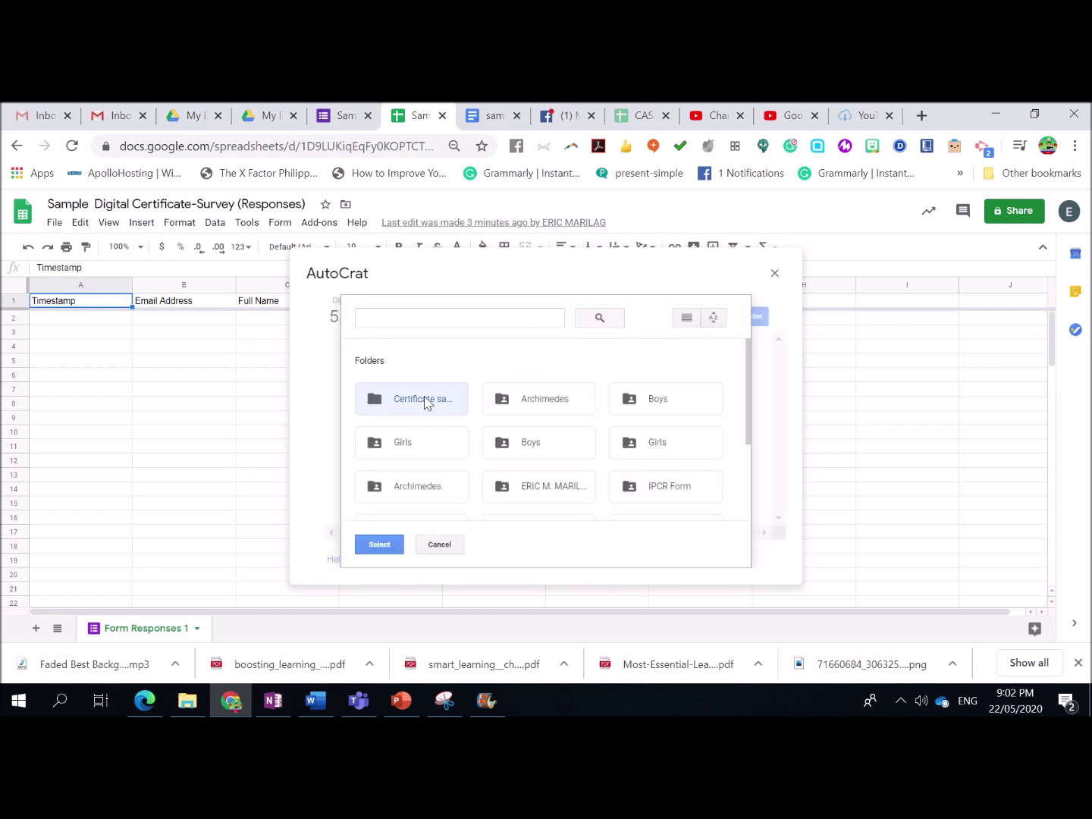
pyautogui.click(379, 544)
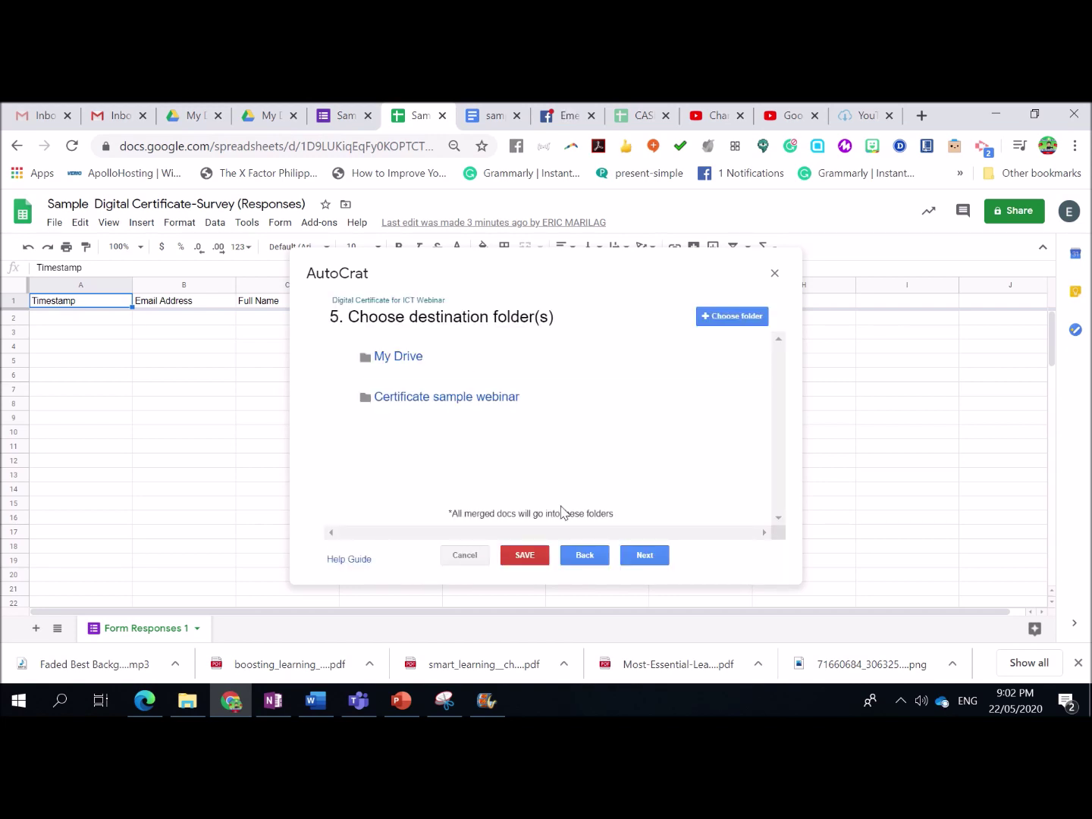
pyautogui.click(646, 556)
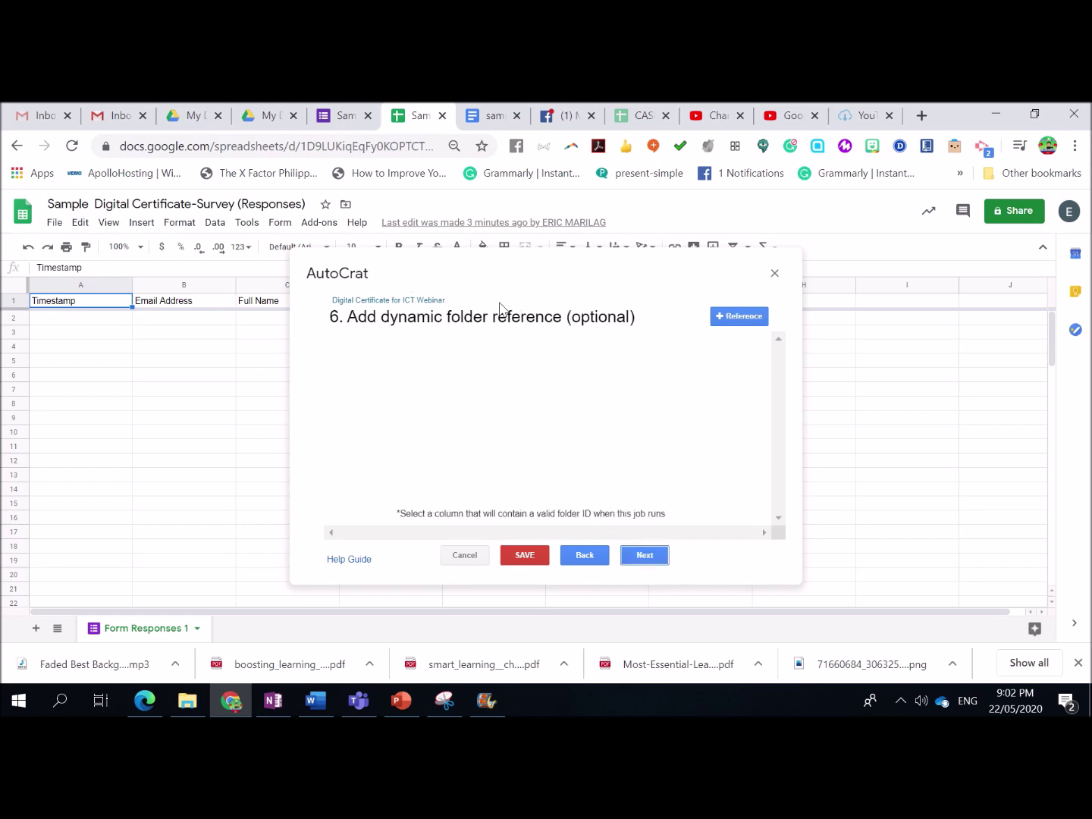
pyautogui.click(645, 556)
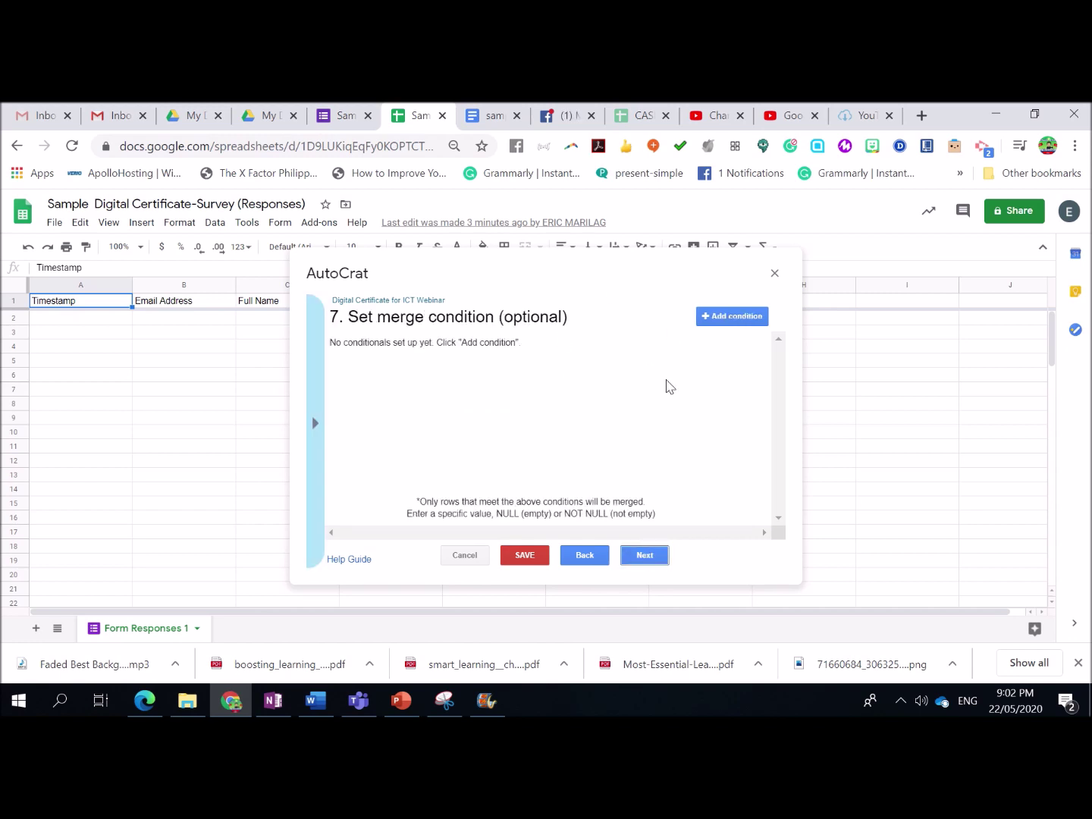
pyautogui.click(651, 564)
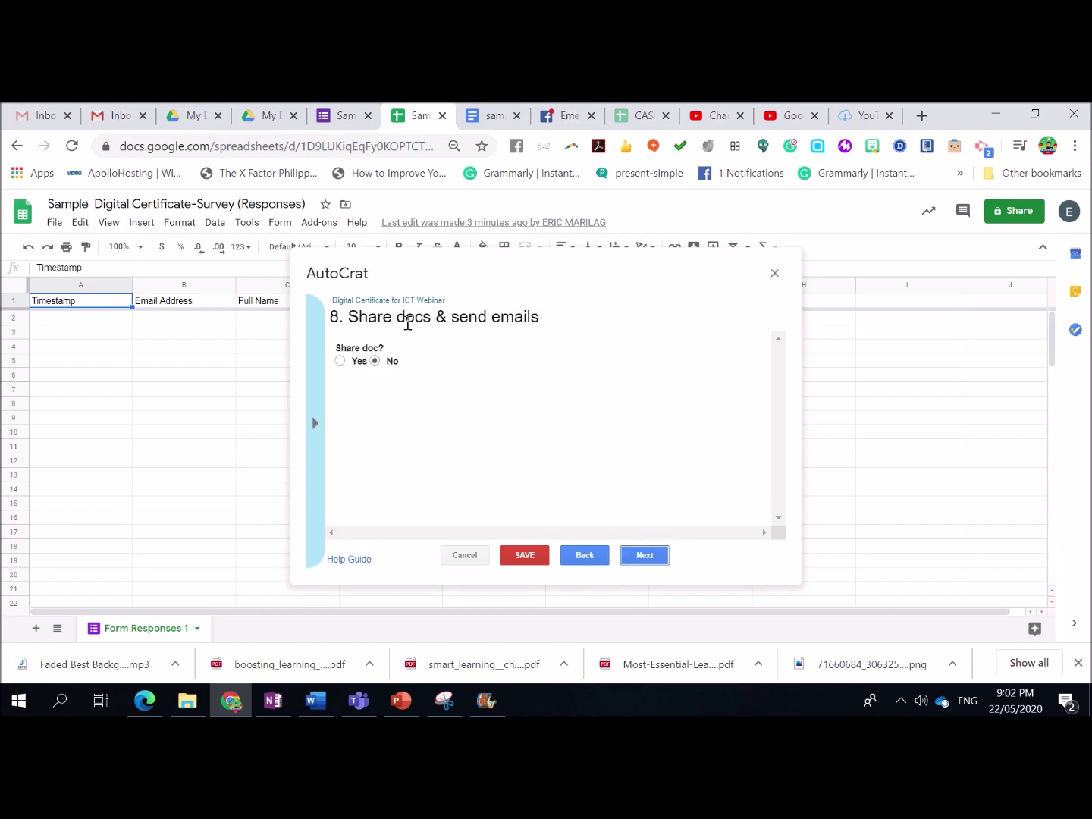
# - Share the merged PDFs with recipients, with re-sharing set to No
pyautogui.click(340, 361)
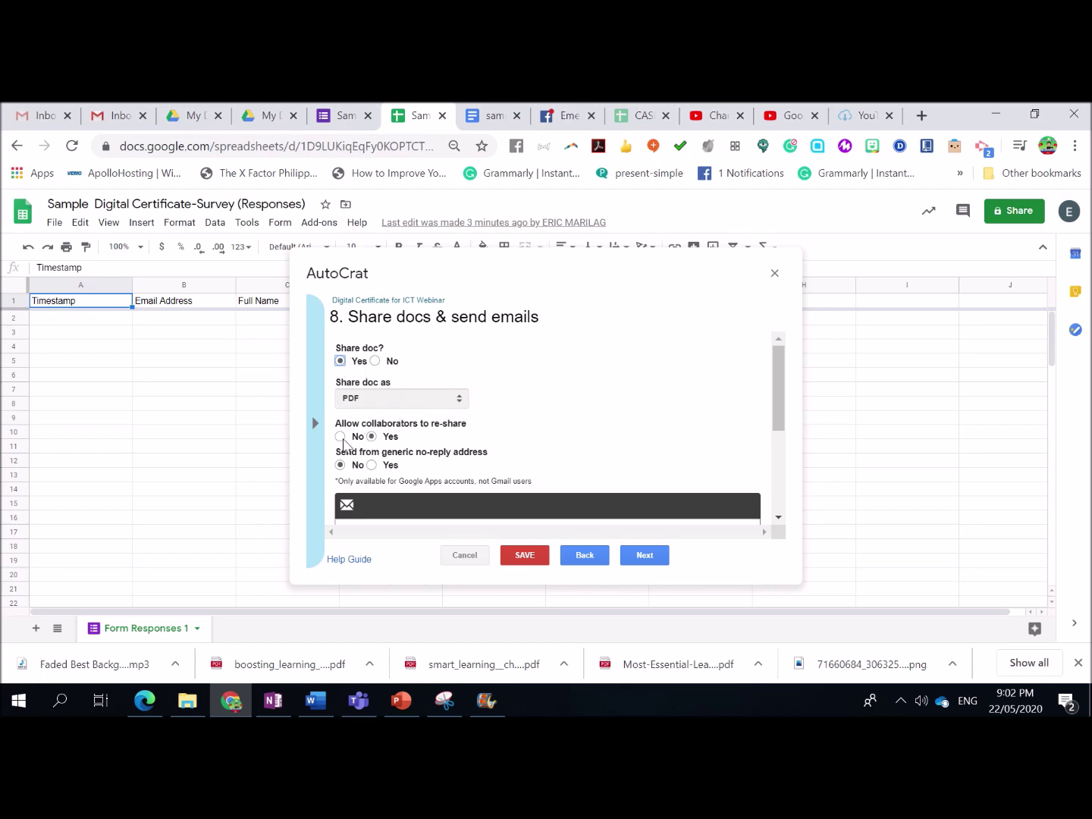
pyautogui.click(340, 436)
pyautogui.scroll(-2, 416, 406)
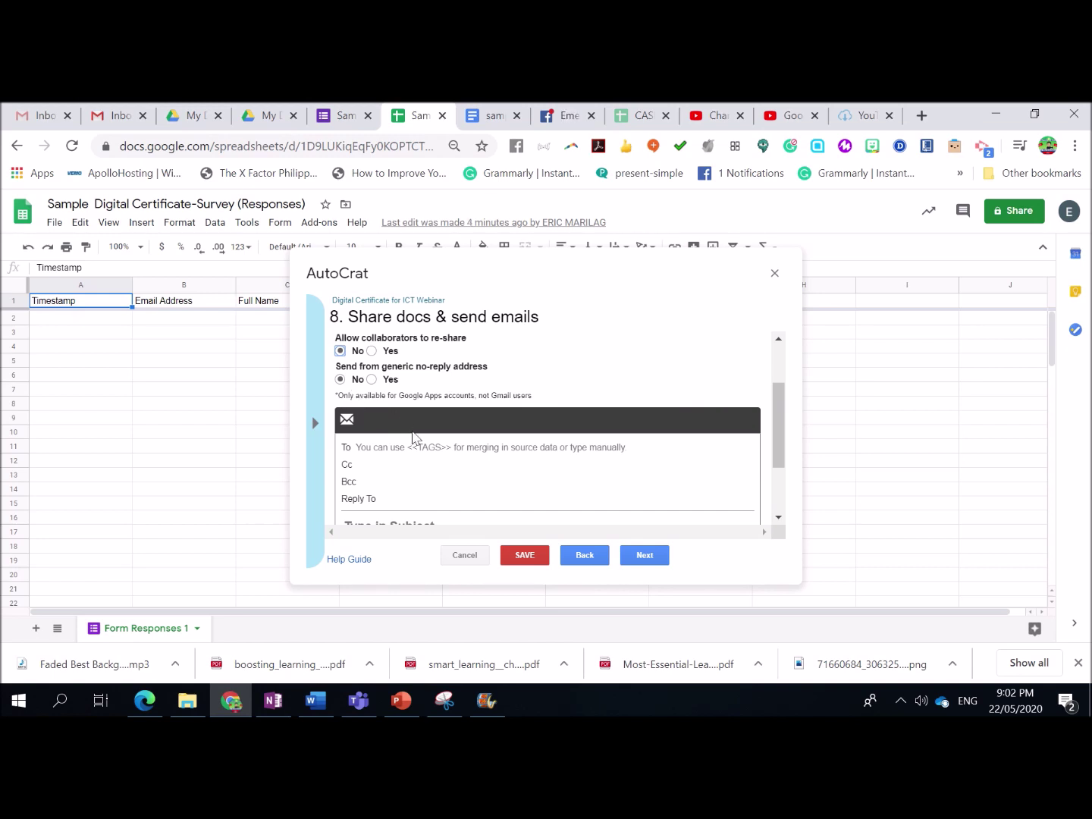
pyautogui.scroll(-1, 412, 438)
# - Paste the <<Email Address>> merge tag into the email's To field
pyautogui.click(384, 362)
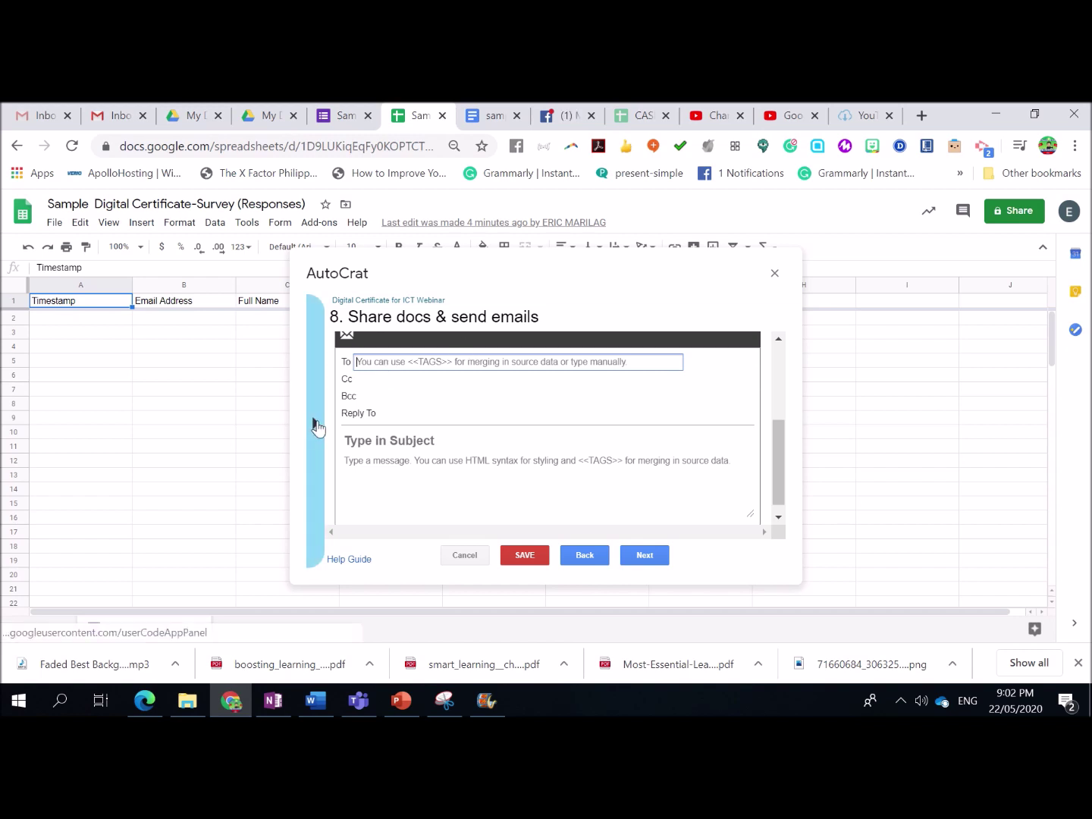
pyautogui.click(317, 427)
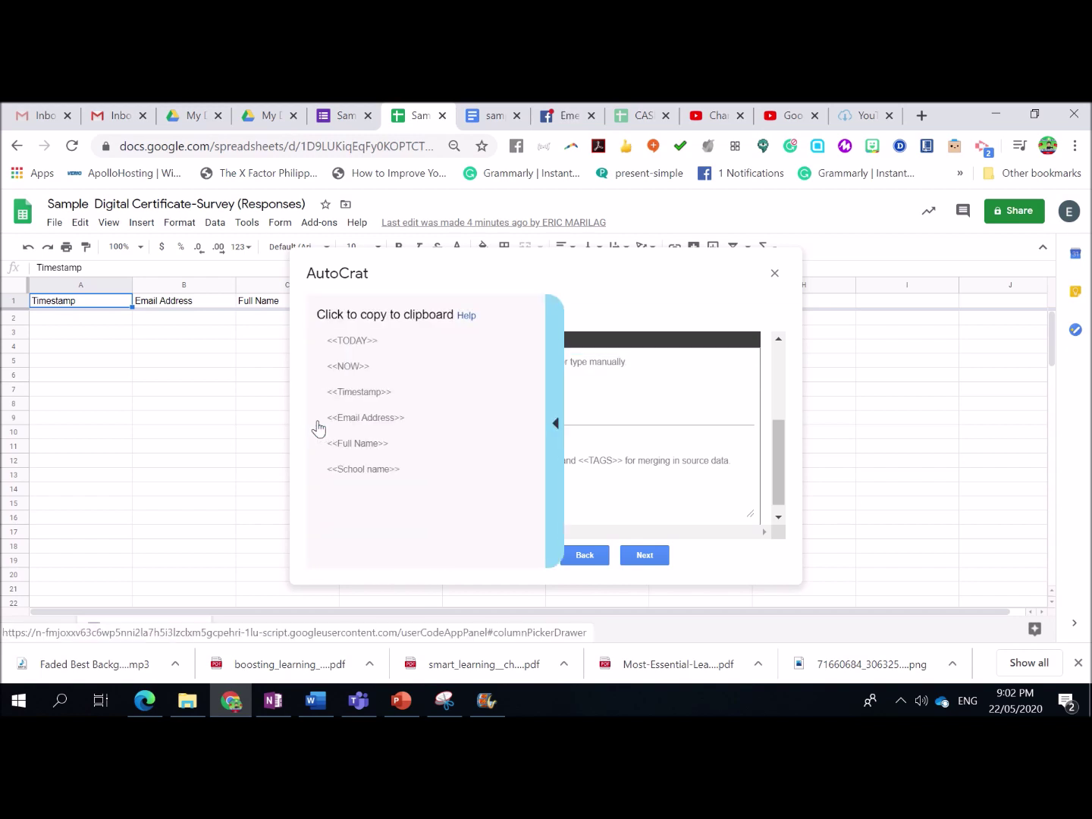
pyautogui.click(373, 418)
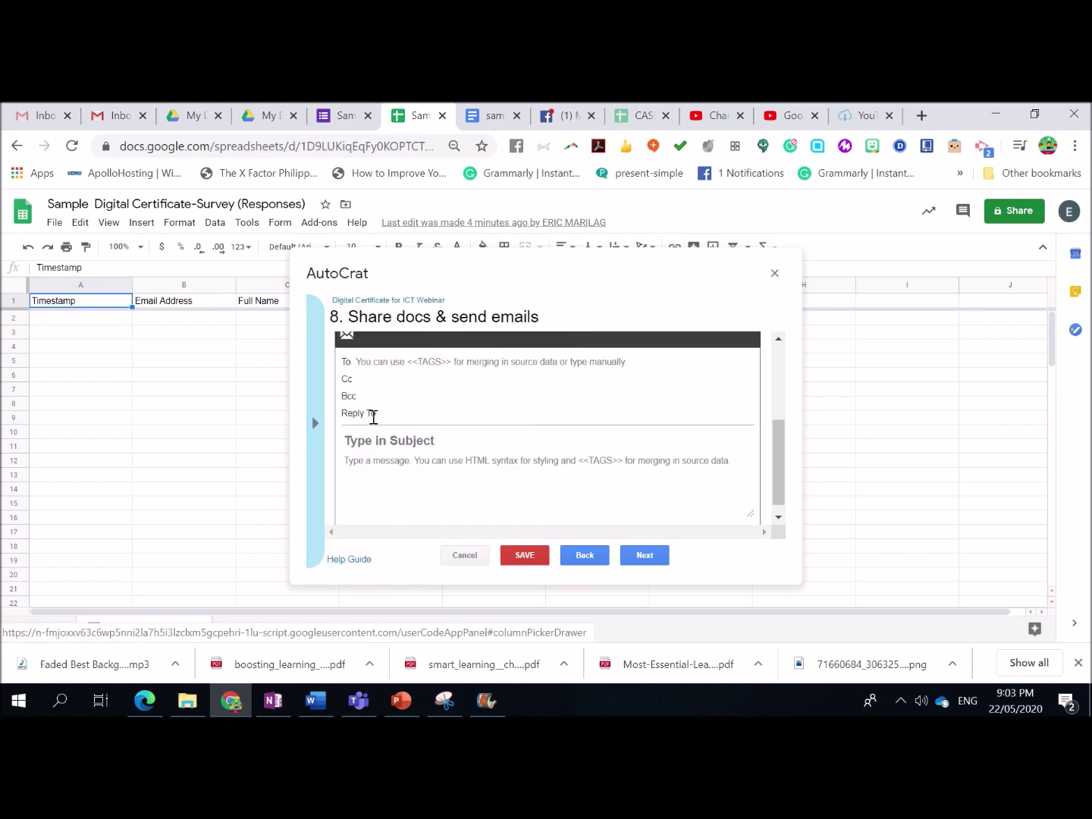
pyautogui.click(384, 362)
pyautogui.rightClick(384, 362)
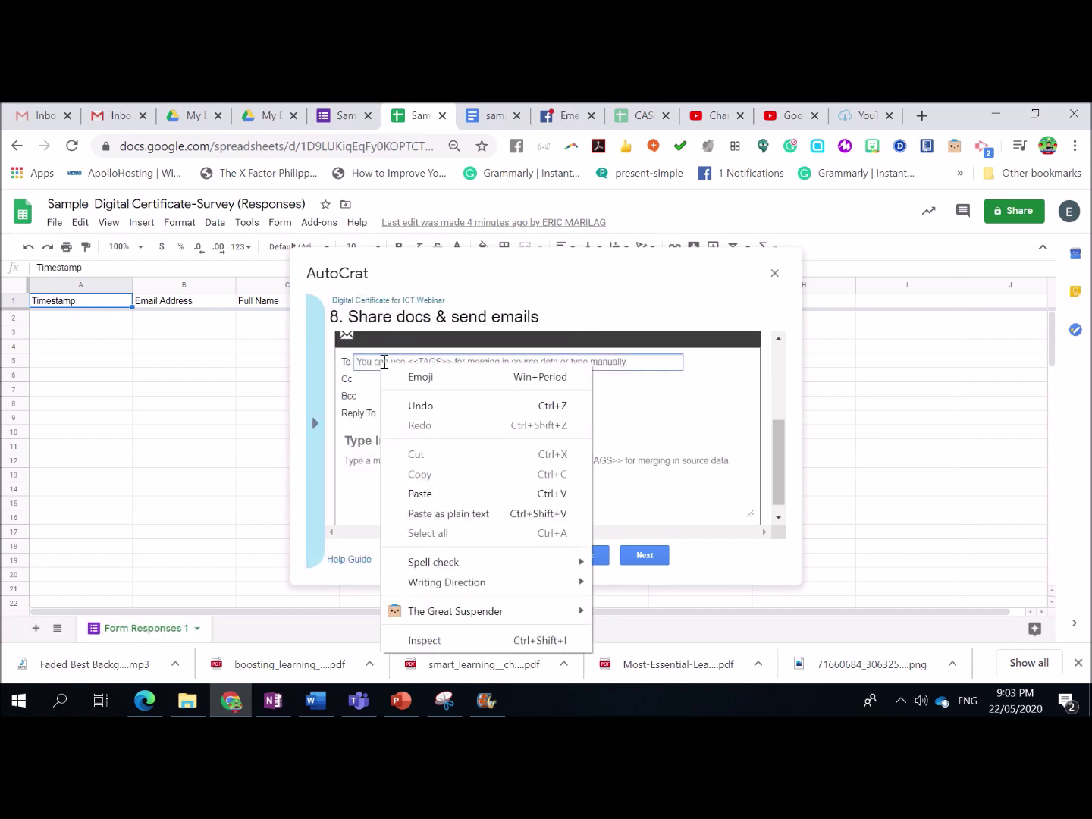
pyautogui.click(385, 362)
pyautogui.rightClick(385, 362)
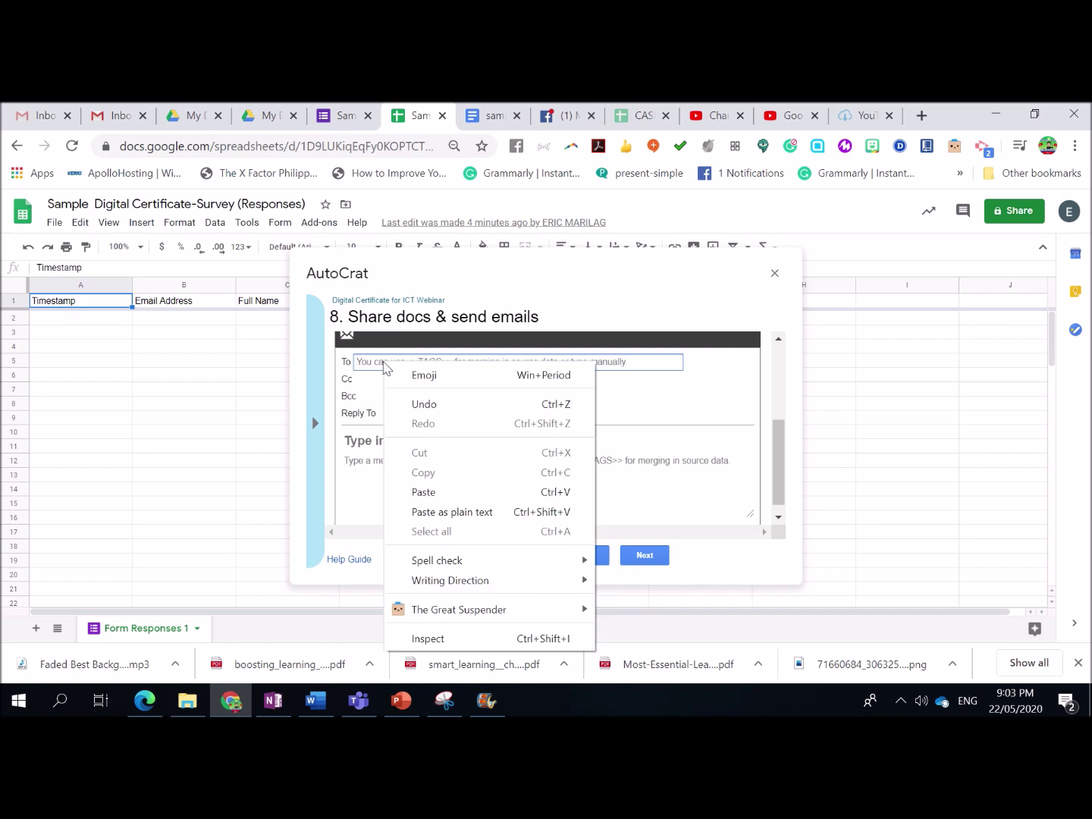
pyautogui.click(421, 492)
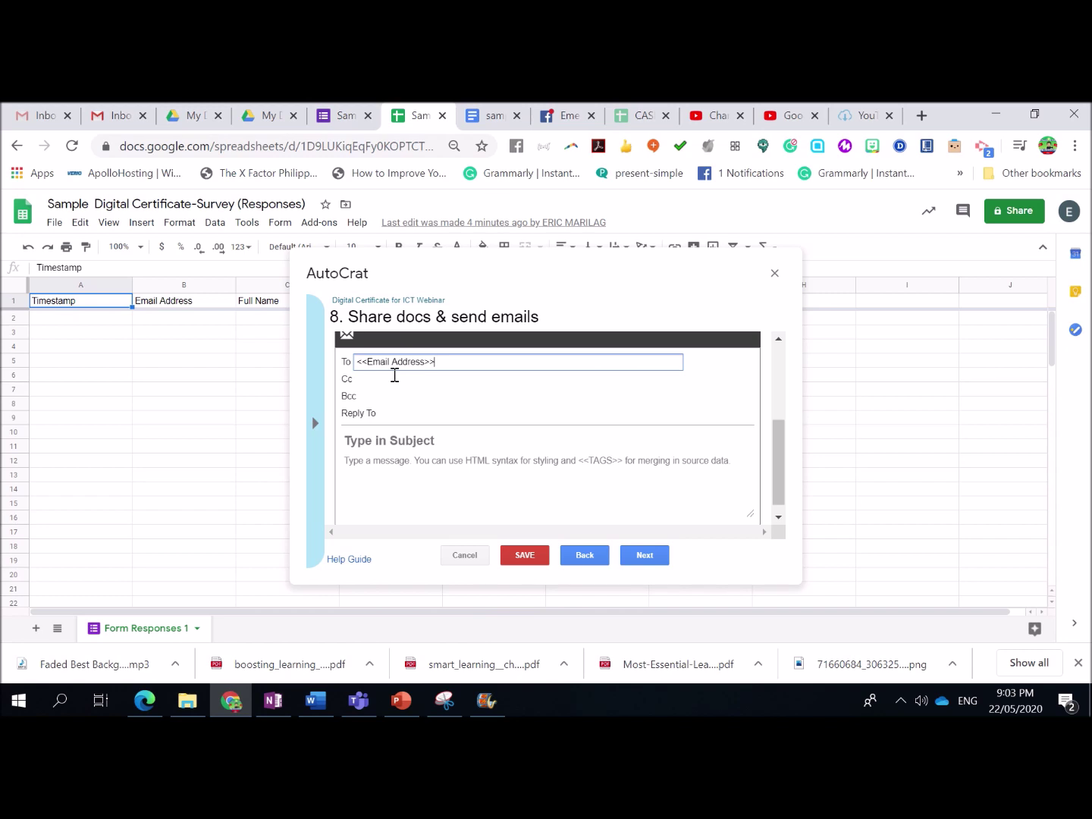
pyautogui.click(404, 445)
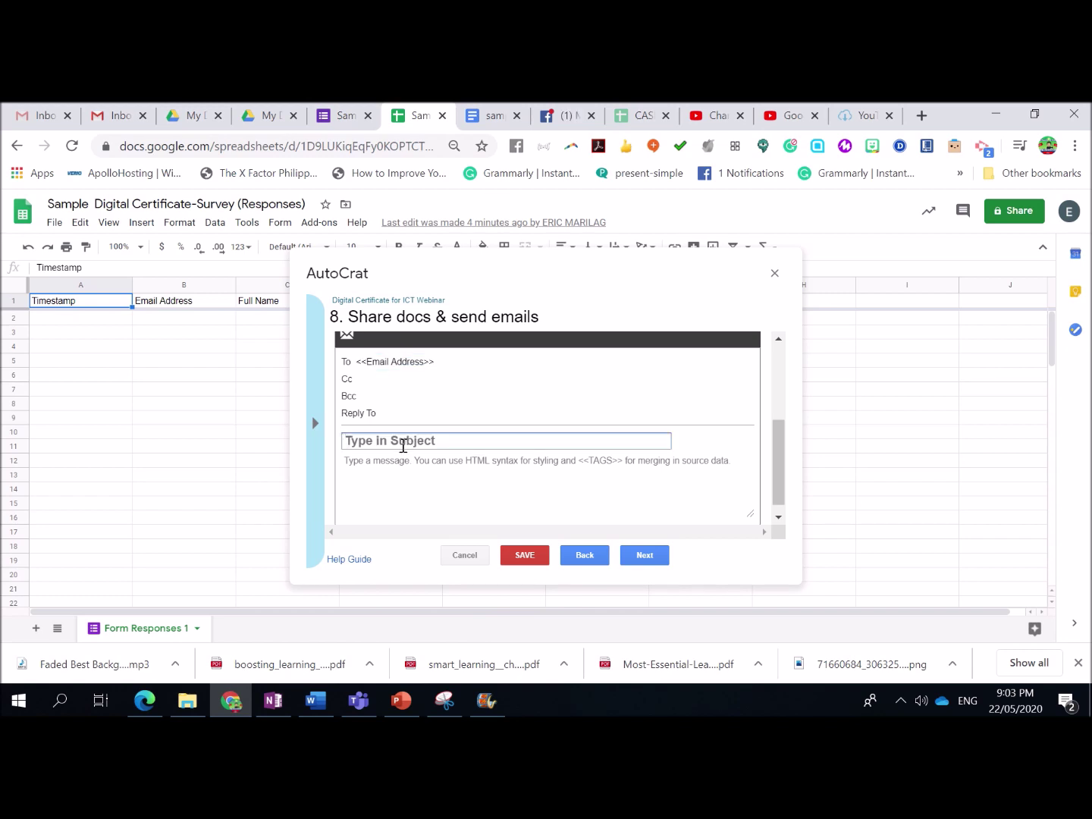
# - Set the email subject to 'Digital Certificate of Participation'
pyautogui.write('CErti')
pyautogui.press('BackSpace')
pyautogui.press('BackSpace')
pyautogui.press('BackSpace')
pyautogui.write('ertificate i')
pyautogui.write('f Particip')
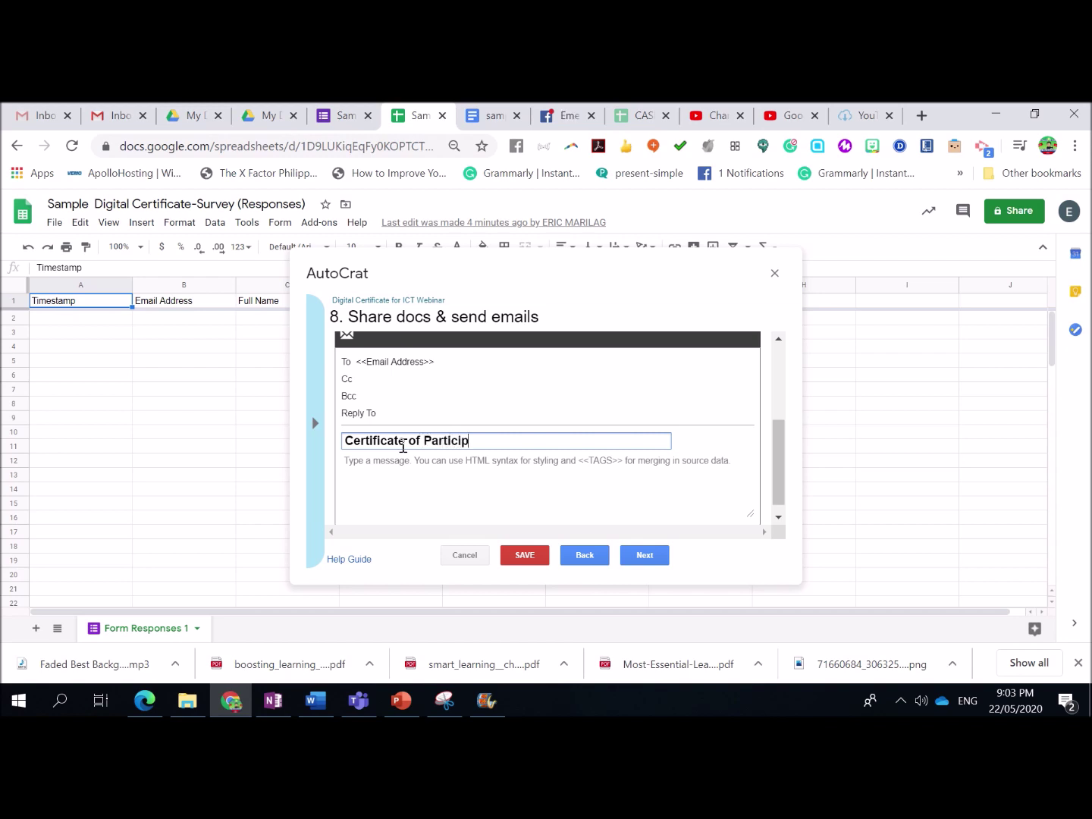
pyautogui.write('ation')
pyautogui.press('Home')
pyautogui.write('Digital')
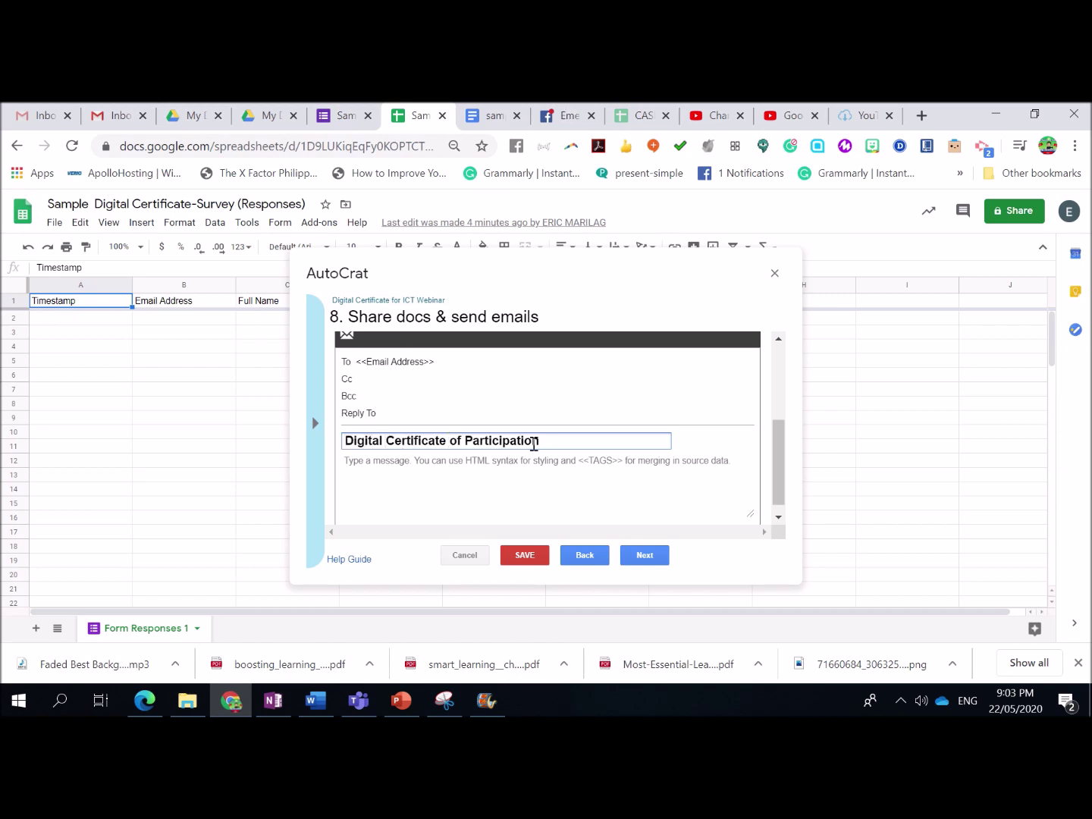
# - Write the message body saying this is the digital copy of the certificate of participation
pyautogui.click(473, 462)
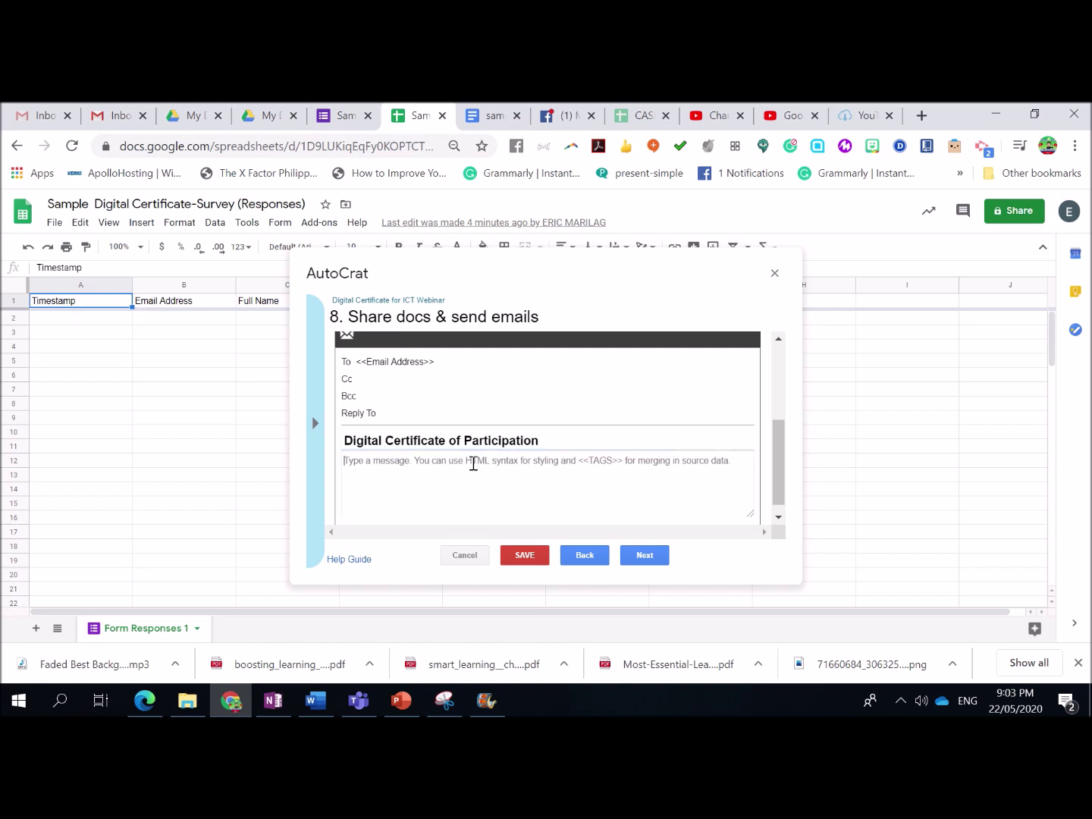
pyautogui.write('H')
pyautogui.press('BackSpace')
pyautogui.write('T')
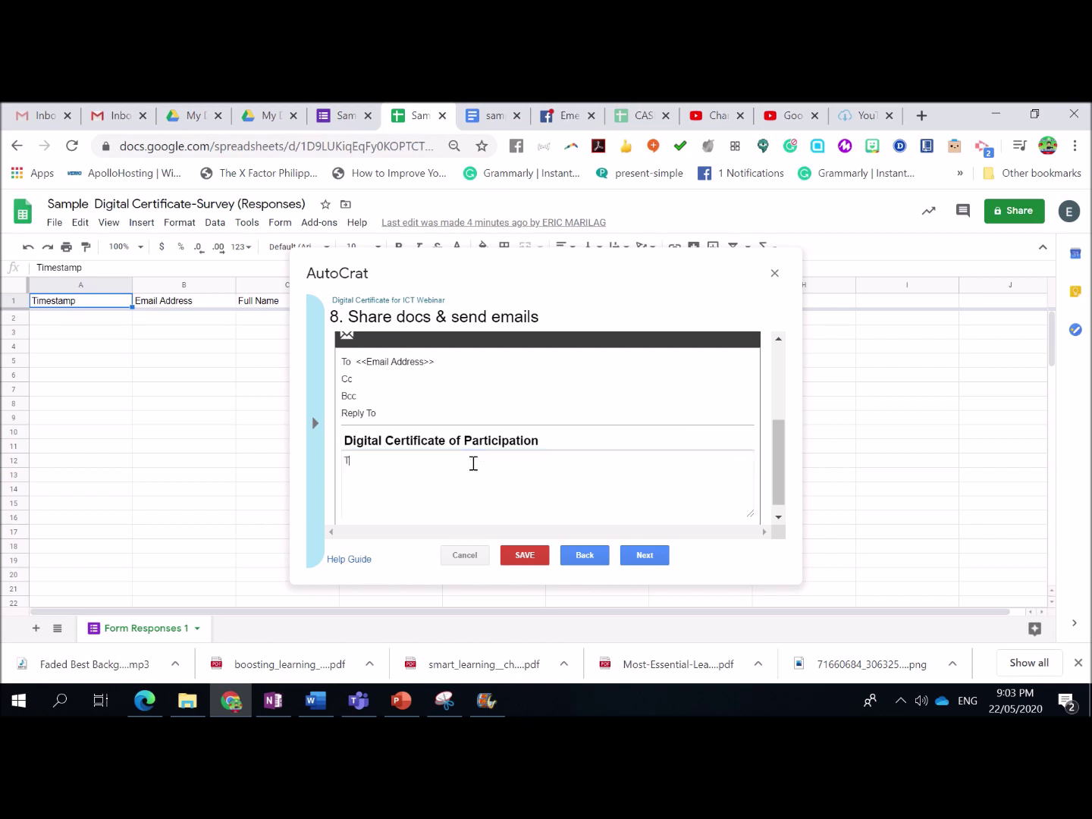
pyautogui.write('hank')
pyautogui.write(' You')
pyautogui.write('ou')
pyautogui.press('BackSpace')
pyautogui.press('BackSpace')
pyautogui.press('BackSpace')
pyautogui.press('BackSpace')
pyautogui.press('BackSpace')
pyautogui.press('BackSpace')
pyautogui.press('BackSpace')
pyautogui.press('BackSpace')
pyautogui.press('BackSpace')
pyautogui.write('This is your digital copy')
pyautogui.write('ur')
pyautogui.press('BackSpace')
pyautogui.press('BackSpace')
pyautogui.press('BackSpace')
pyautogui.press('BackSpace')
pyautogui.press('BackSpace')
pyautogui.write('the')
pyautogui.press('Right')
pyautogui.press('Right')
pyautogui.press('Right')
pyautogui.write('certificate of participat')
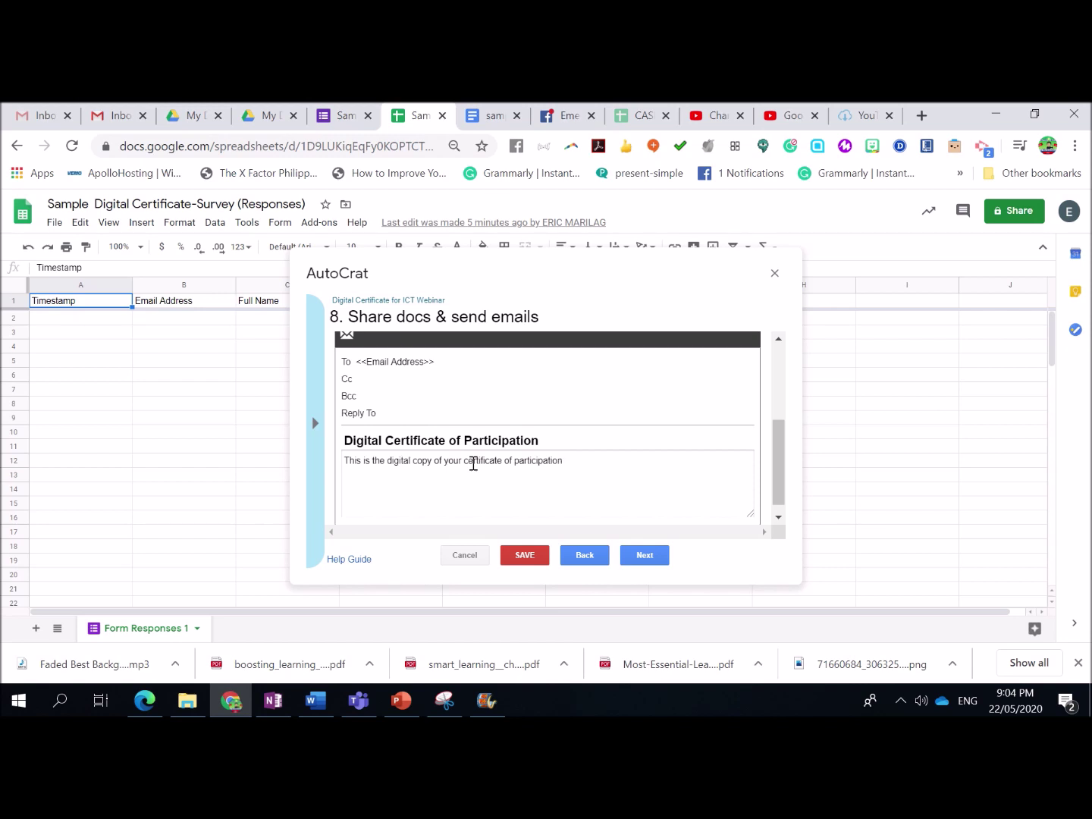
# - Add 'congratulations!' and a 'Thank you' sign-off to the message, then continue
pyautogui.press('Return')
pyautogui.write('congratulations!')
pyautogui.press('Return')
pyautogui.press('Return')
pyautogui.write('Thank you')
pyautogui.scroll(-1, 472, 463)
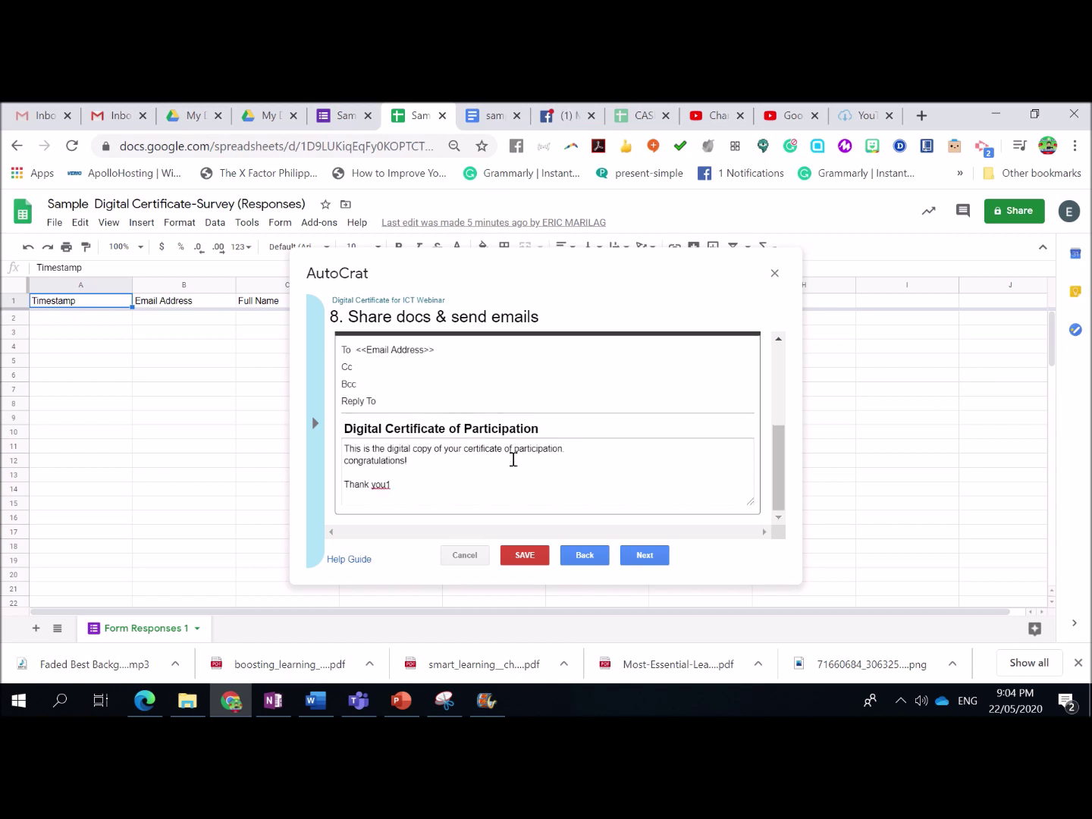
pyautogui.click(404, 466)
pyautogui.click(645, 556)
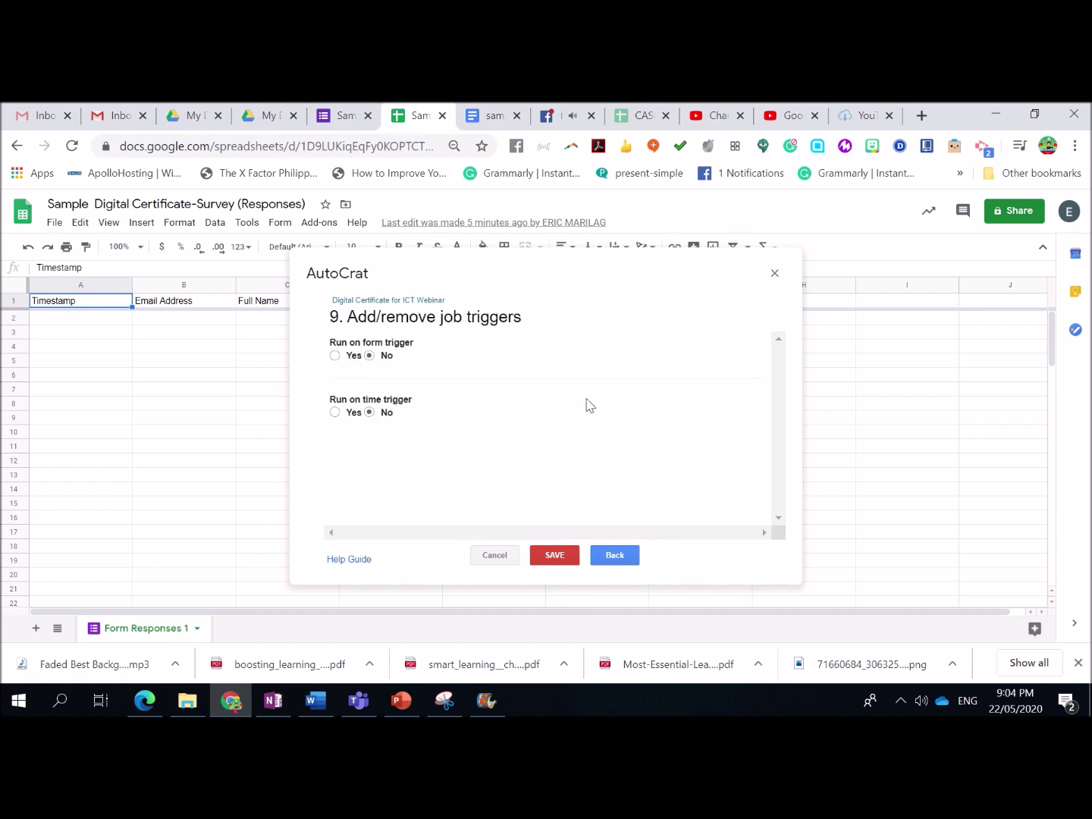
# - Turn on the form-submit trigger and a one-hour time trigger, then save the job
pyautogui.click(334, 357)
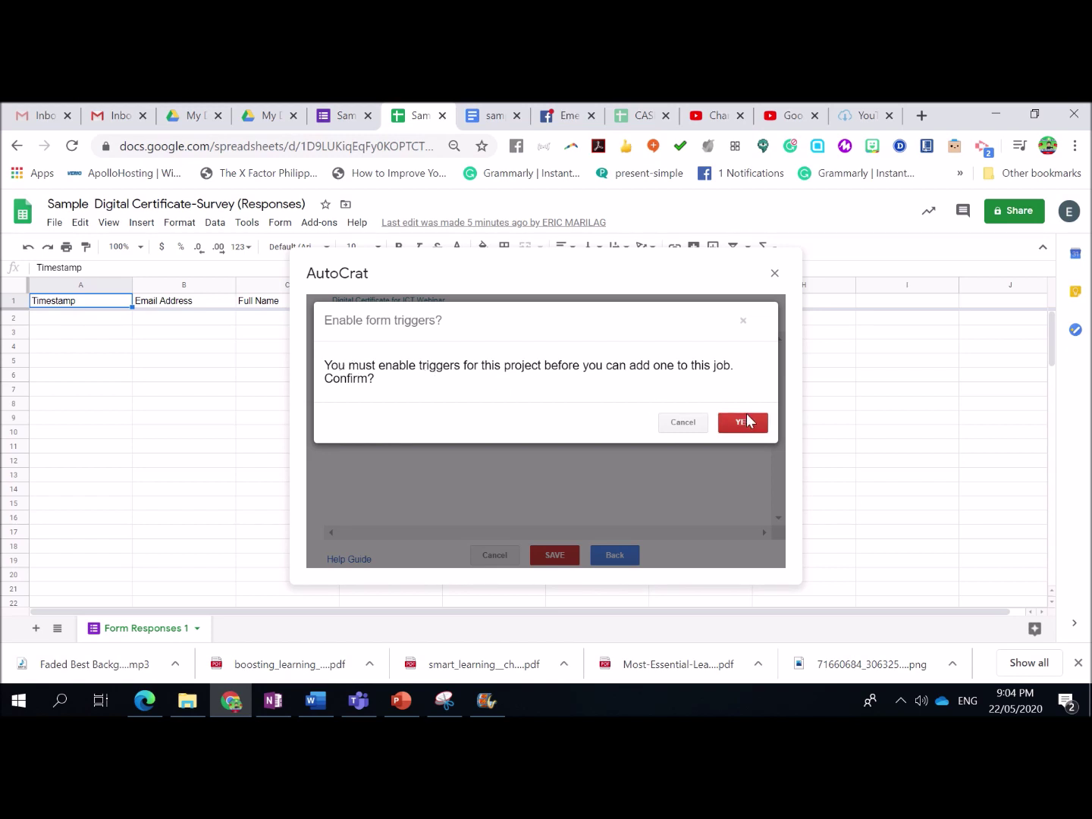
pyautogui.click(743, 422)
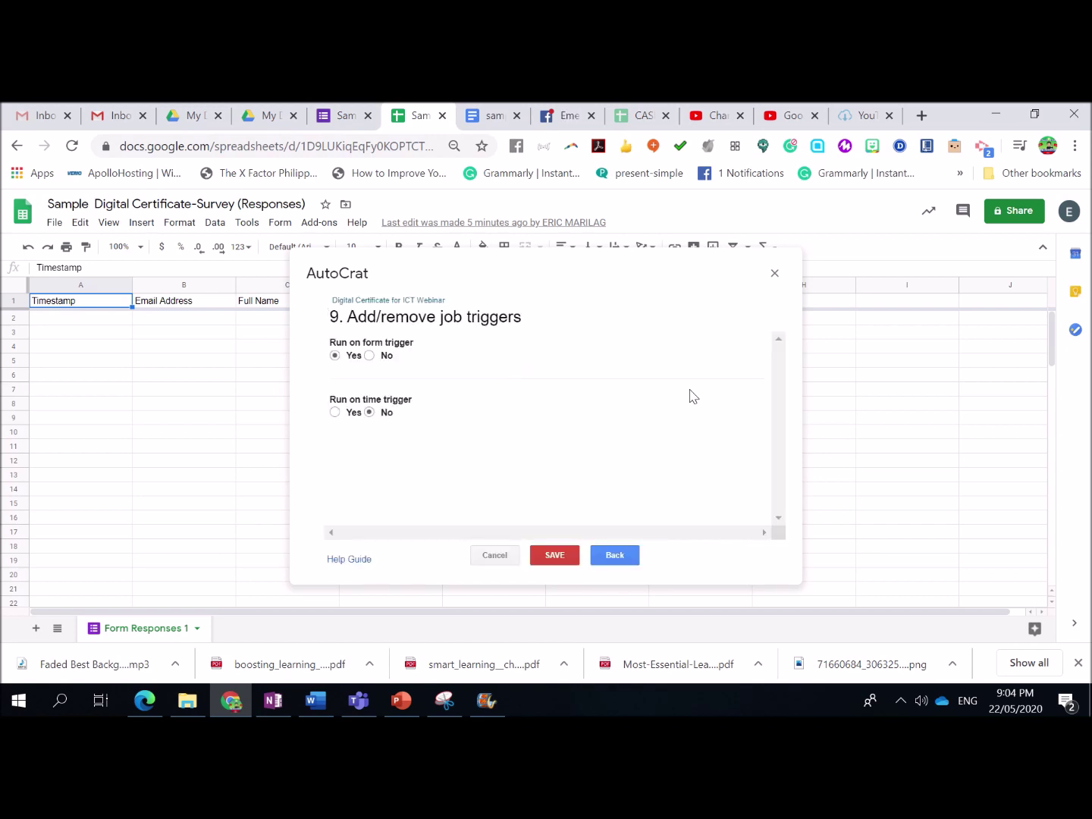
pyautogui.click(334, 413)
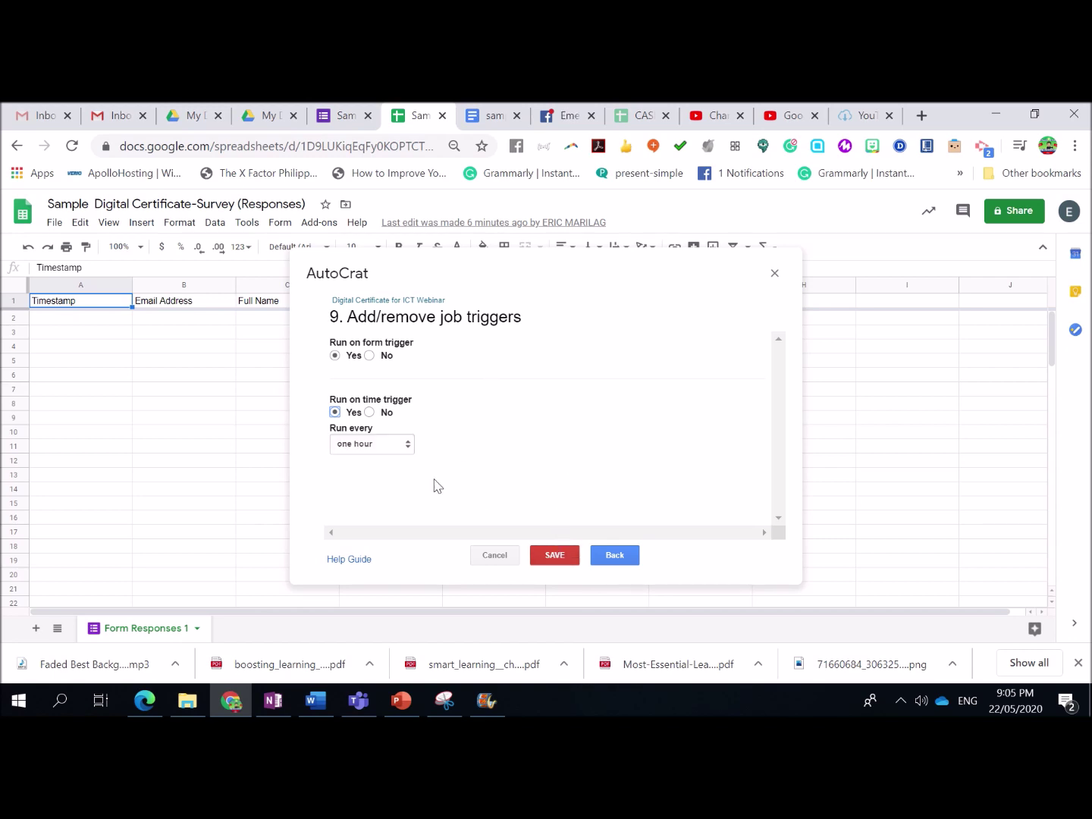
pyautogui.click(391, 445)
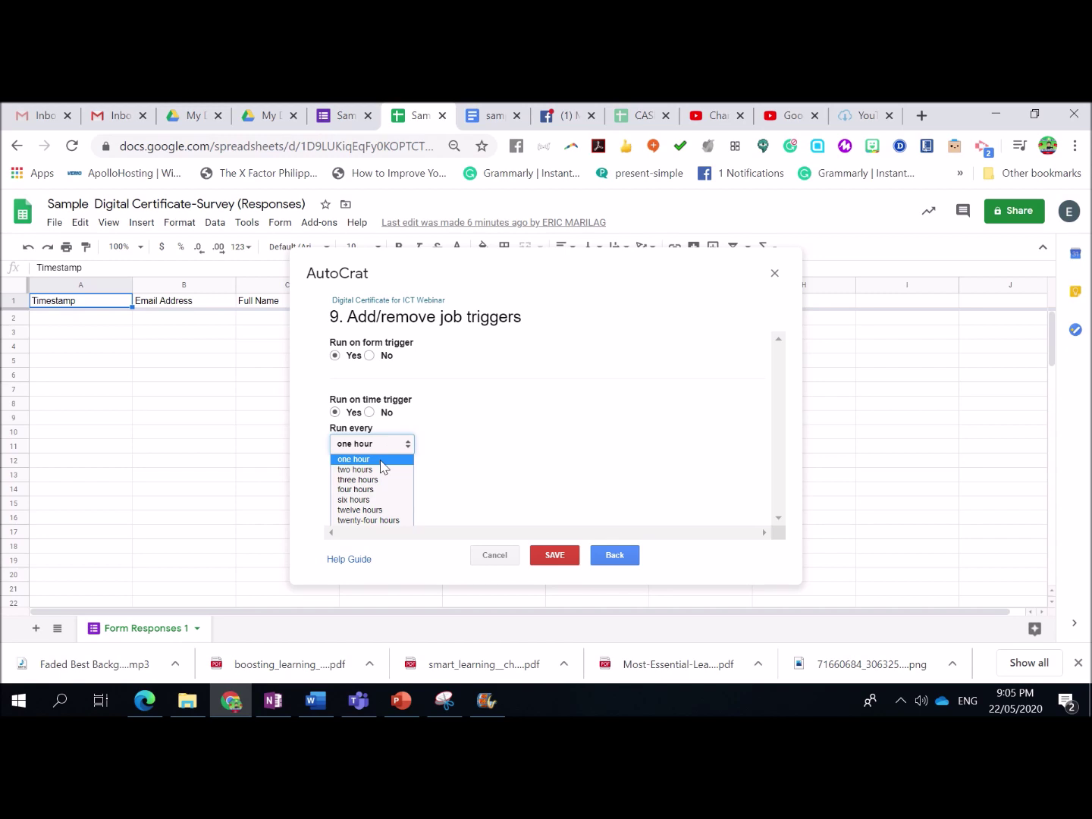
pyautogui.click(469, 430)
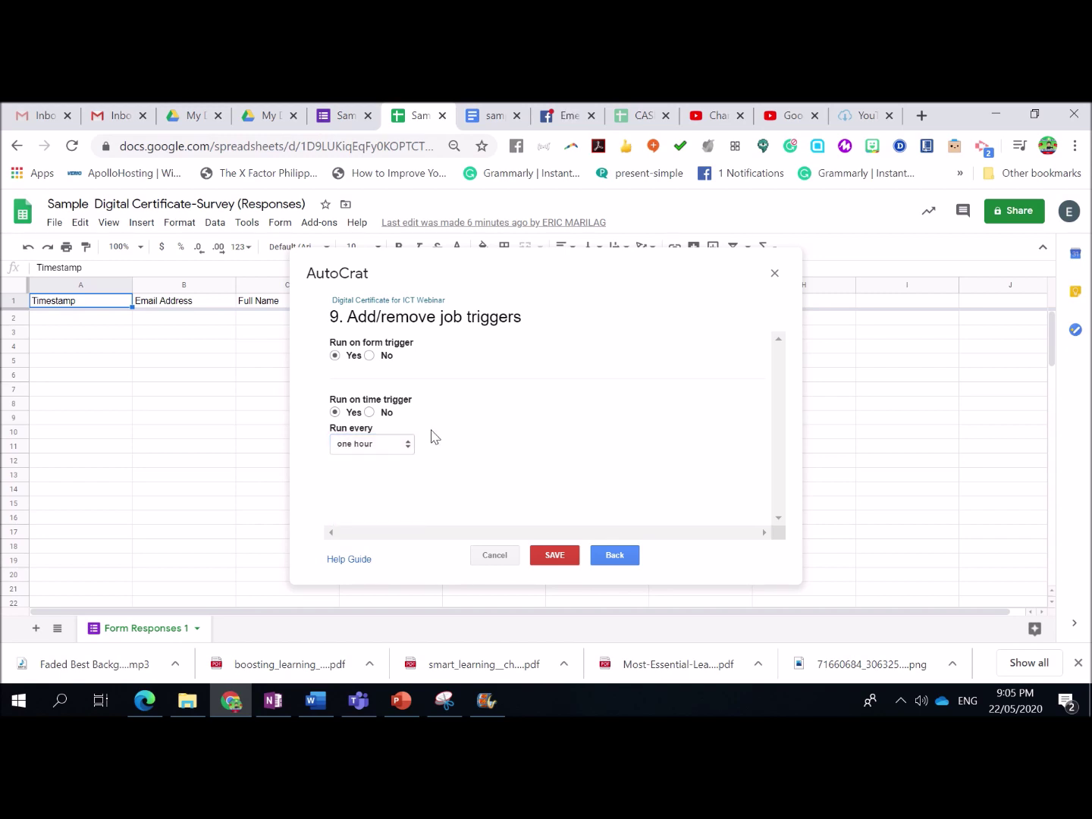
pyautogui.click(555, 557)
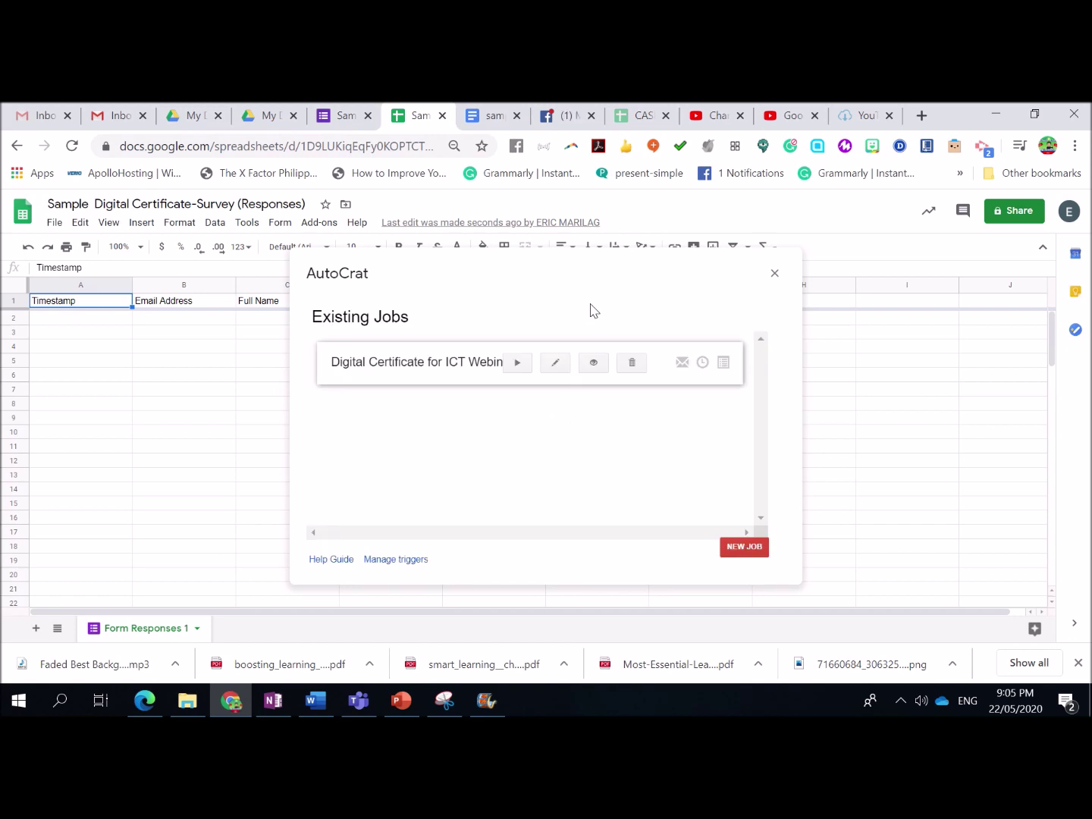
# - Run the Digital Certificate for ICT Webinar job and close the Autocrat window
pyautogui.click(517, 365)
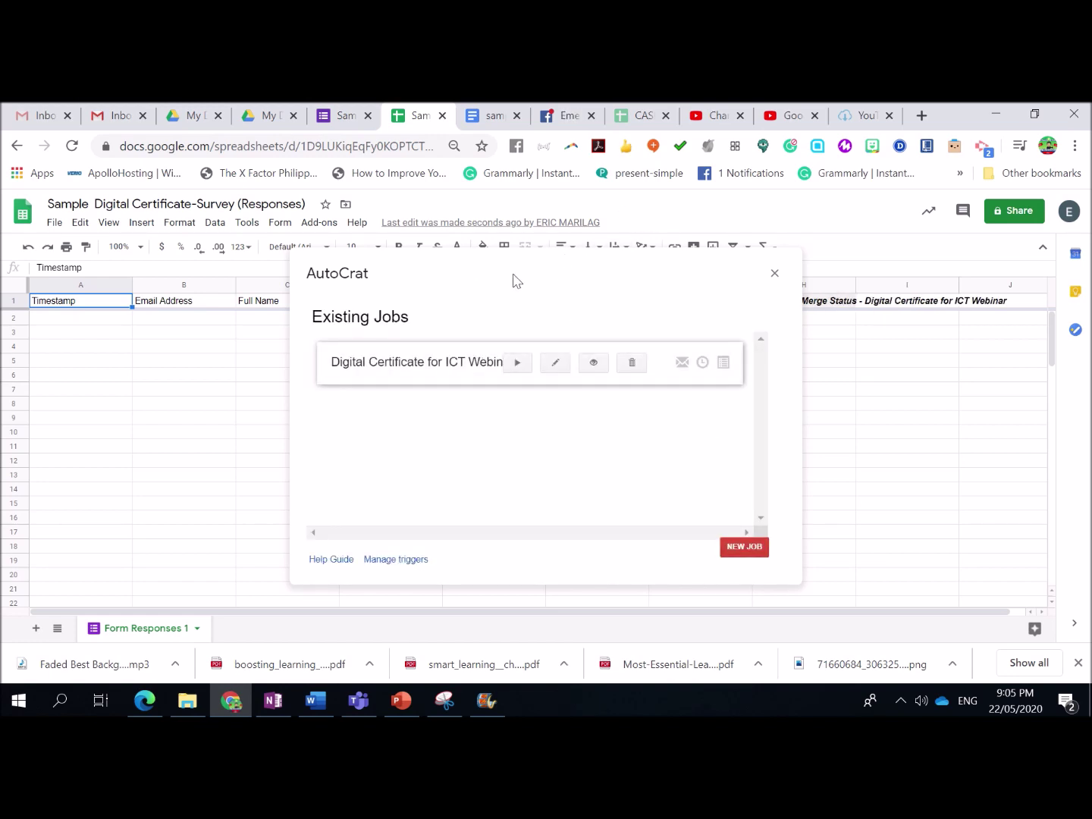
pyautogui.click(775, 274)
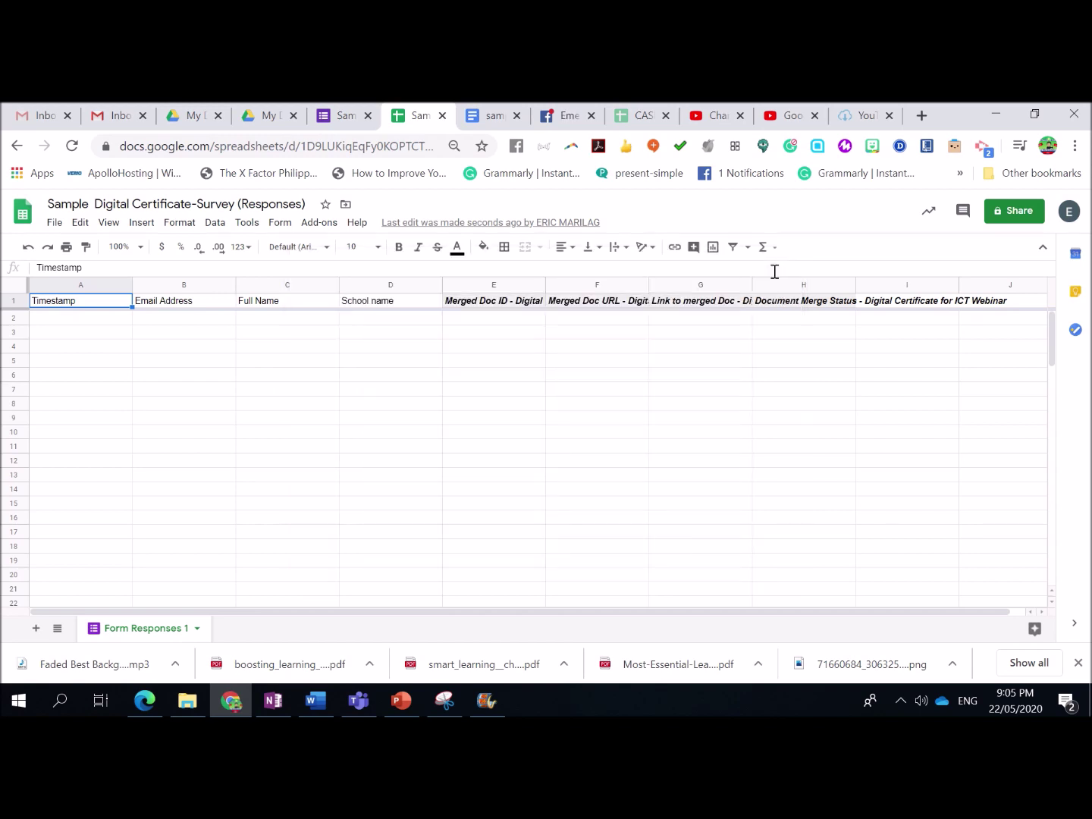
# - Preview the live form and autofill the email and full name answers
pyautogui.click(355, 114)
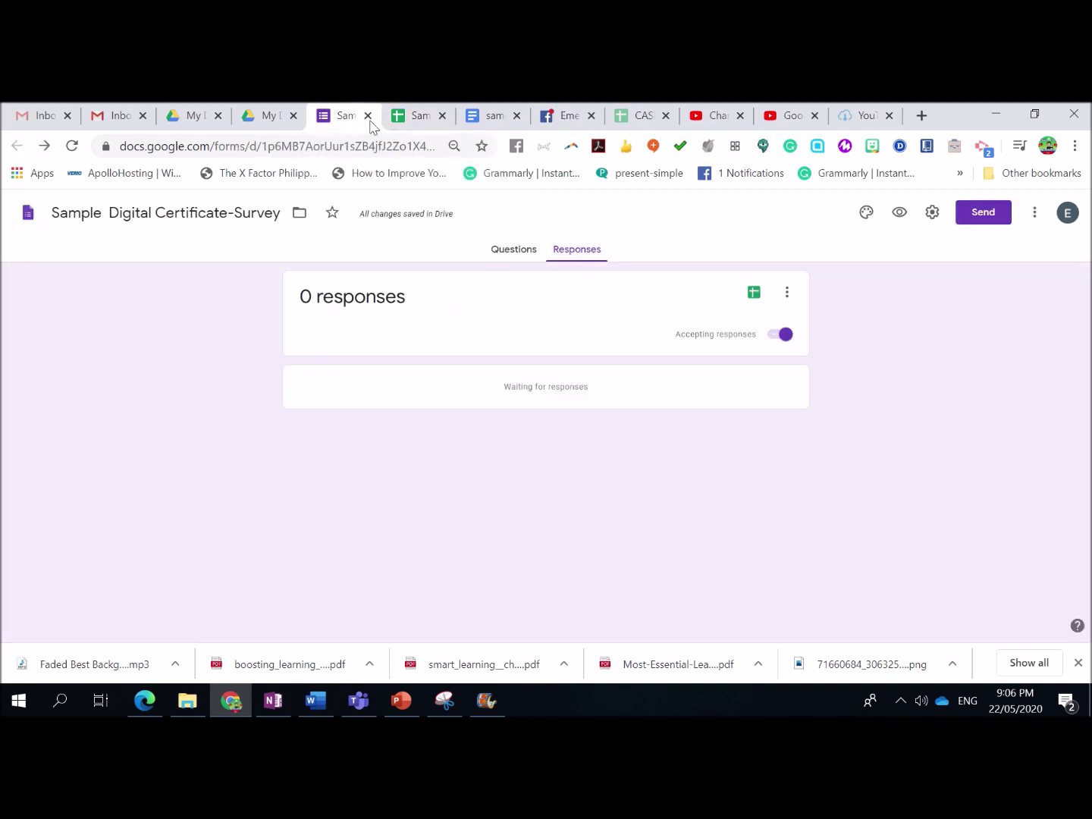
pyautogui.click(899, 212)
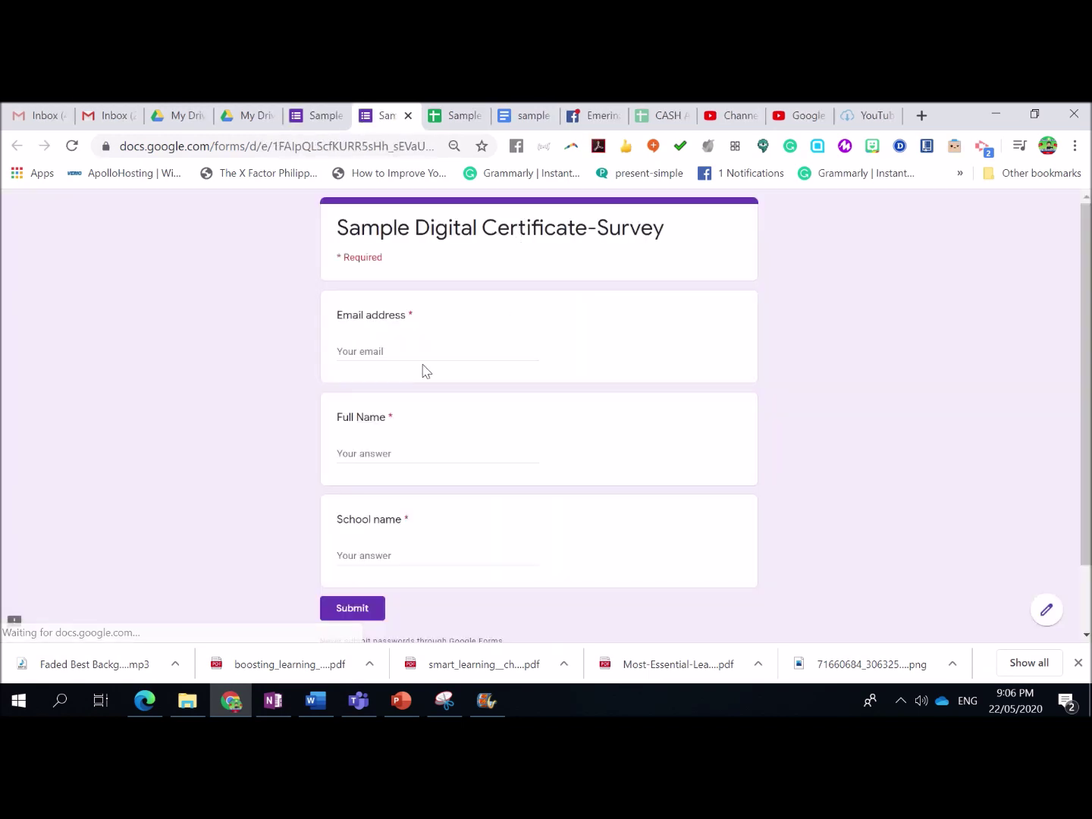
pyautogui.click(419, 351)
pyautogui.click(416, 372)
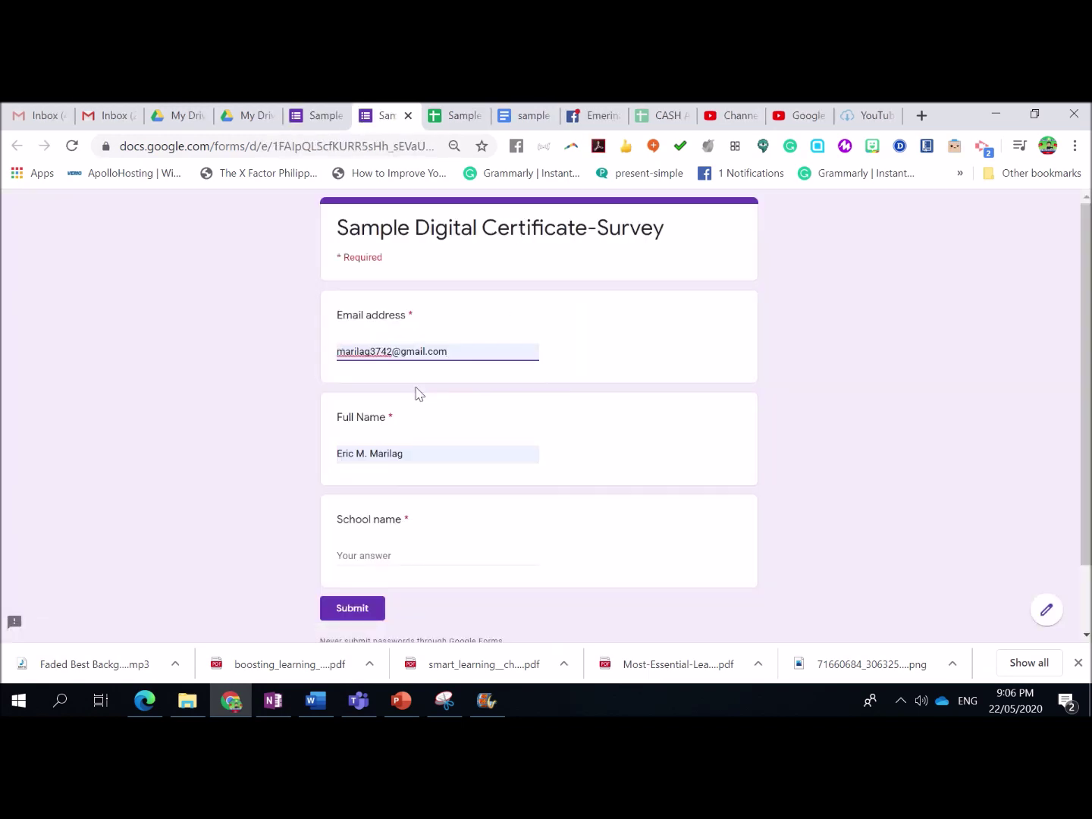
pyautogui.scroll(-1, 522, 410)
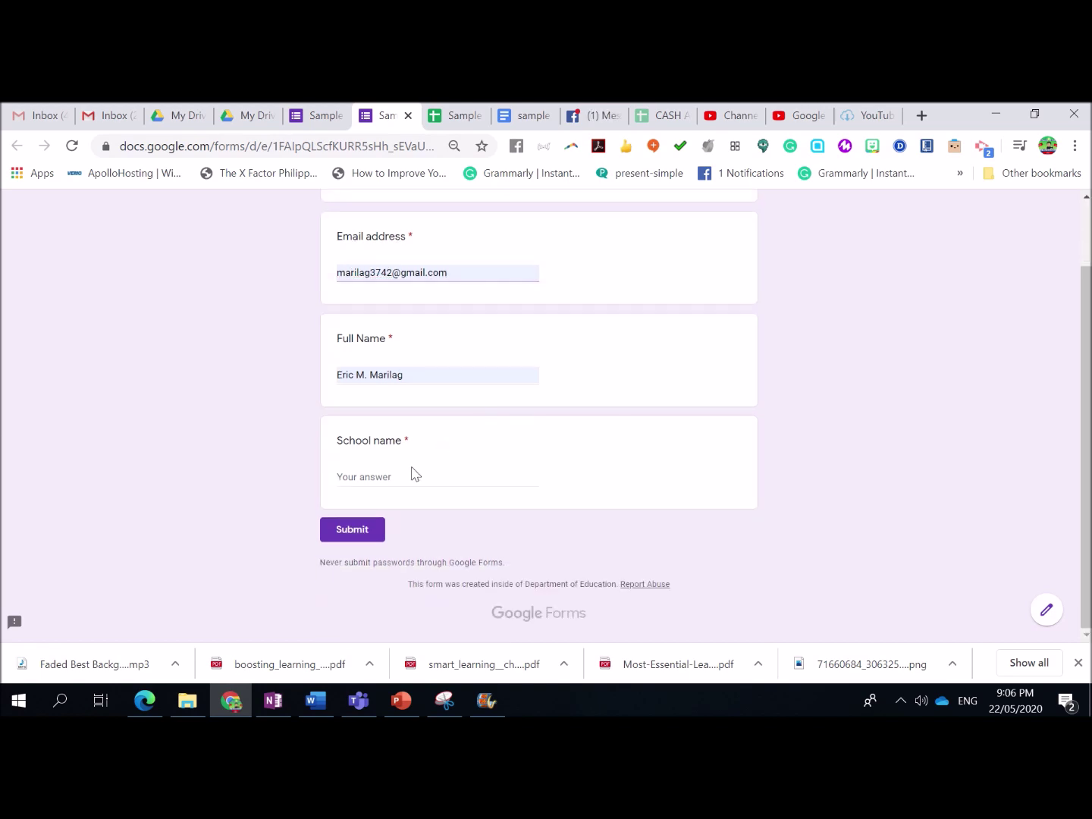
# - Enter the Las Pinas City Science National High School name and submit the response
pyautogui.click(385, 475)
pyautogui.write('Las')
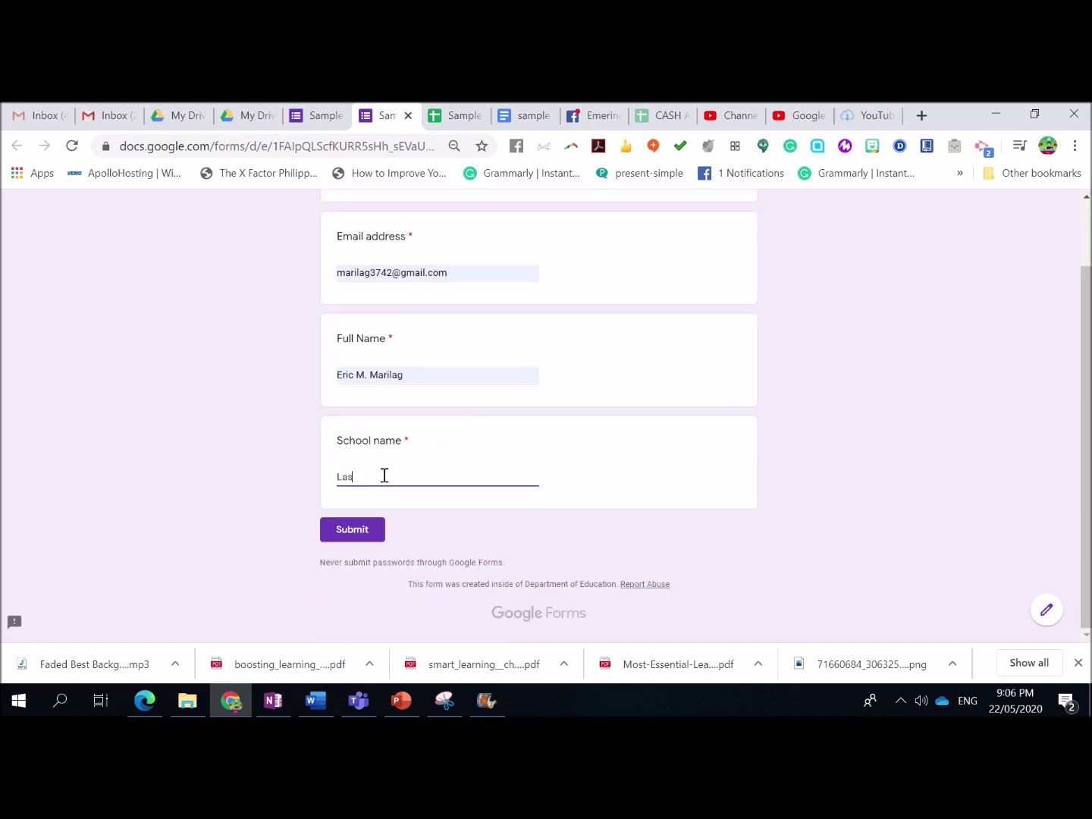
pyautogui.write(' Pinas City Science National Highh Scch')
pyautogui.press('BackSpace')
pyautogui.press('BackSpace')
pyautogui.press('BackSpace')
pyautogui.write('Sc')
pyautogui.click(345, 530)
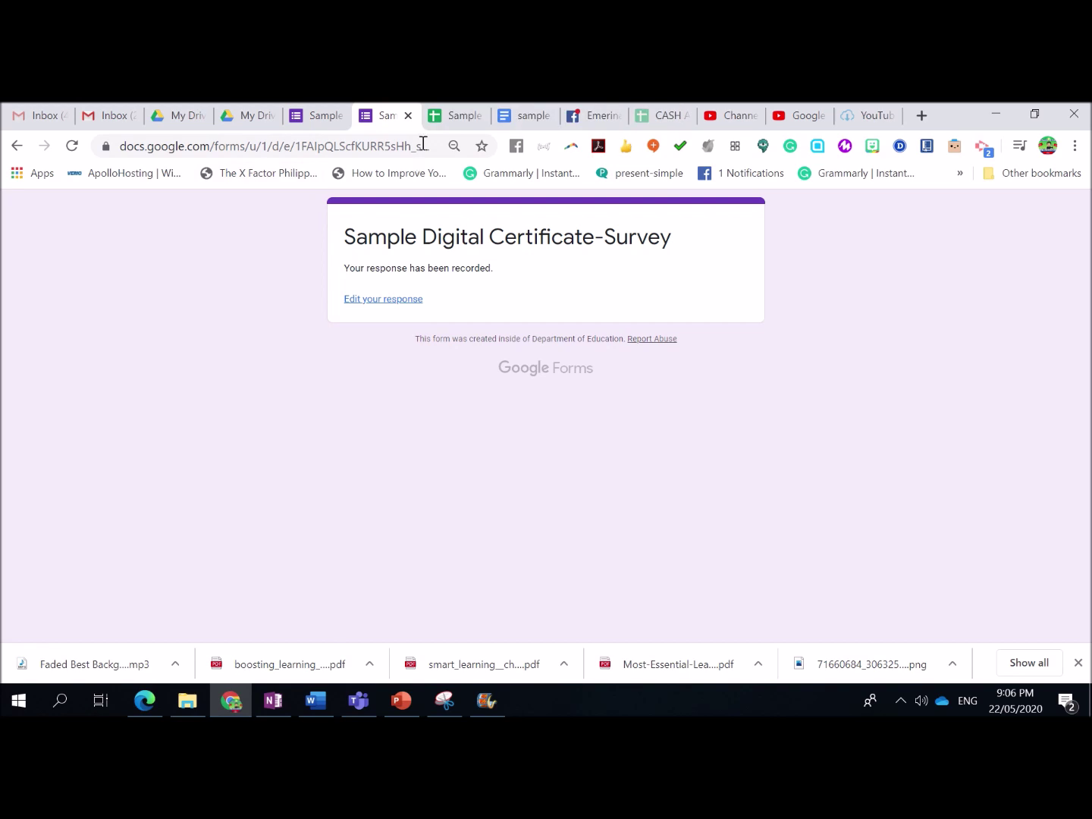
pyautogui.click(451, 114)
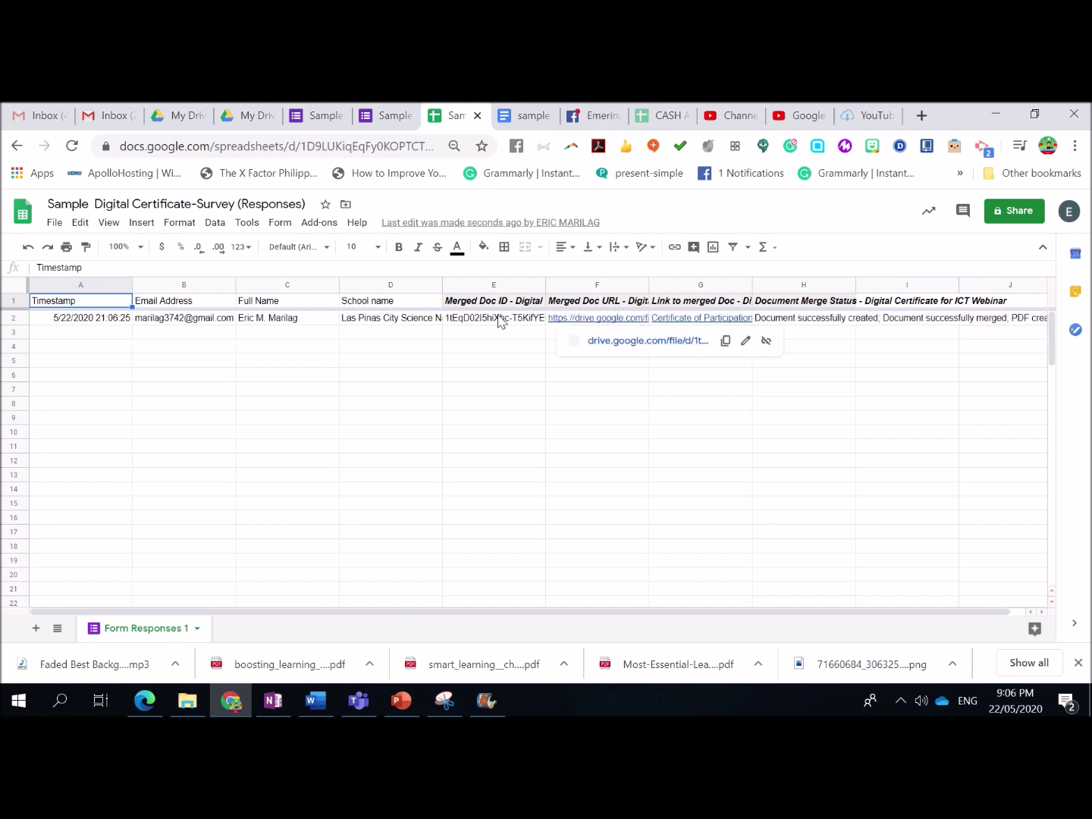
# - Check row 2's merge status columns and open its merged certificate PDF link
pyautogui.moveTo(577, 331)
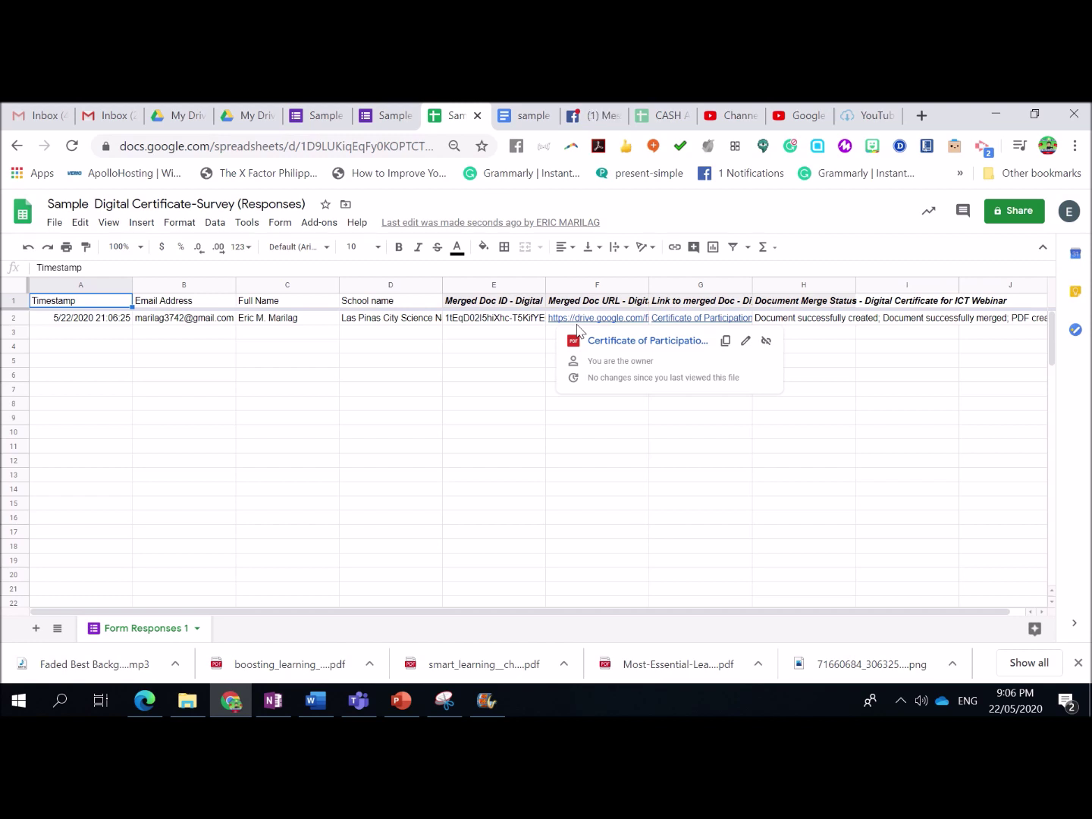
pyautogui.moveTo(659, 614); pyautogui.dragTo(721, 613)
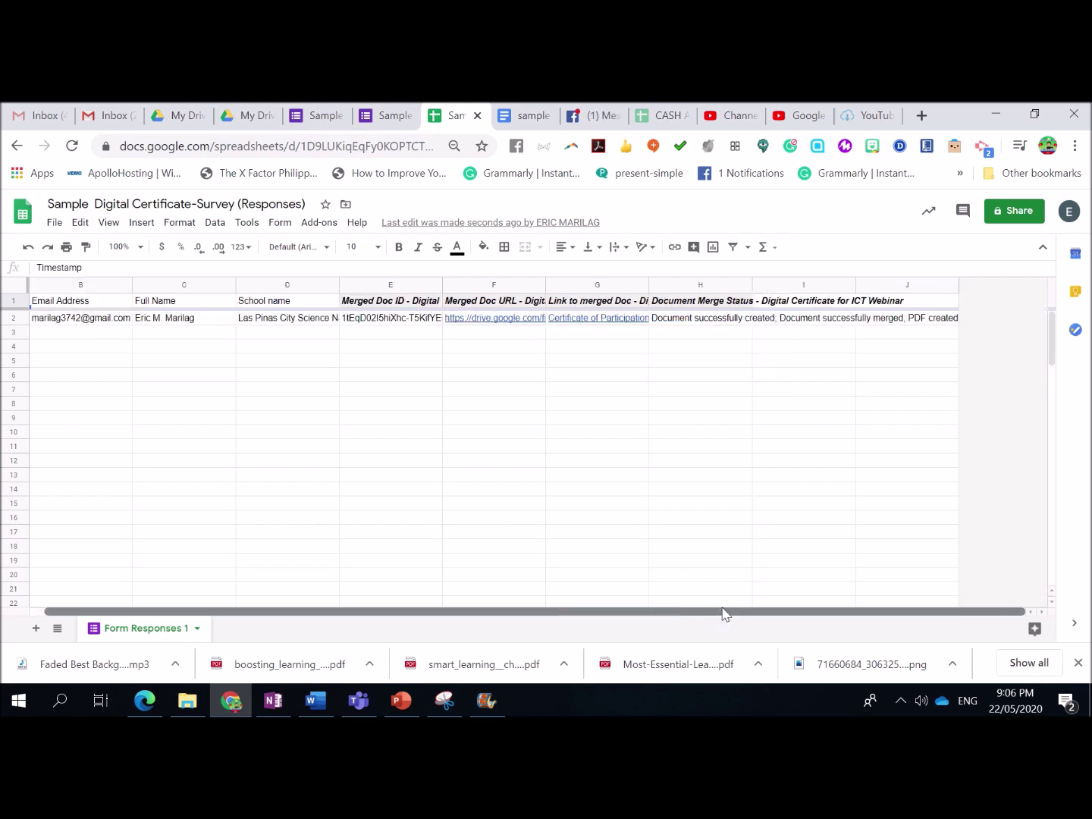
pyautogui.click(509, 325)
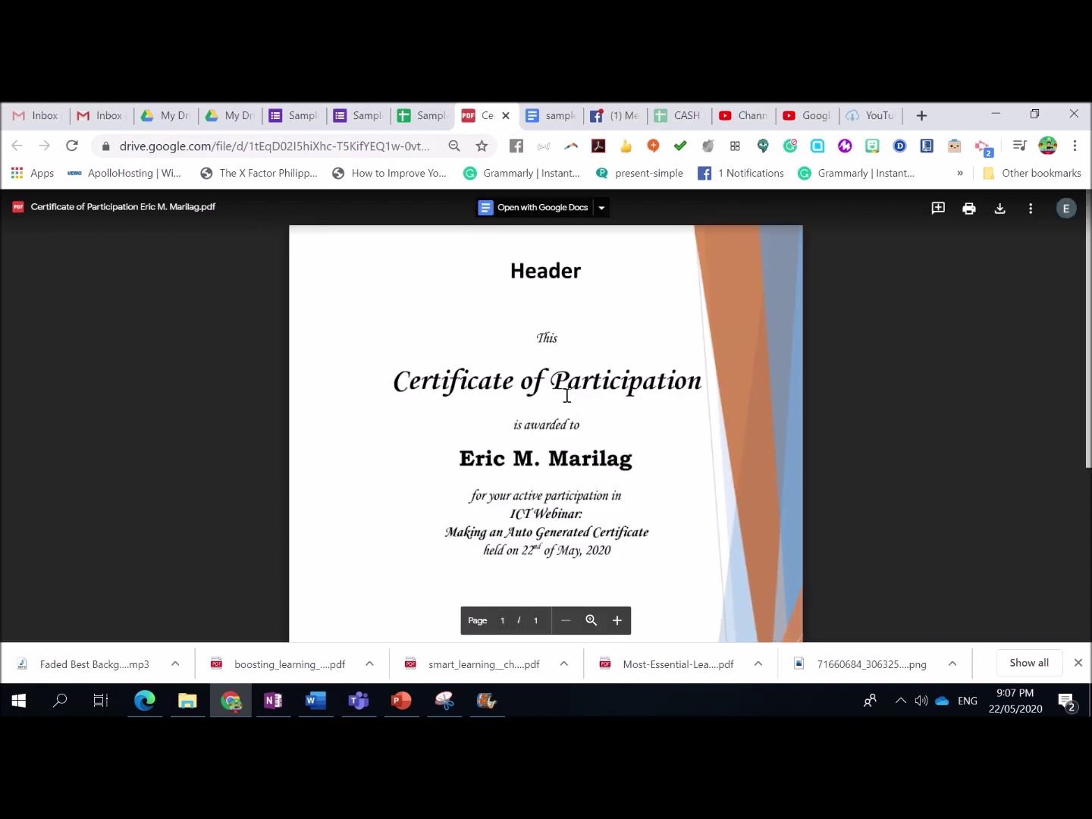
# - Scroll through the generated certificate PDF to check the merged name and details
pyautogui.scroll(-1, 566, 395)
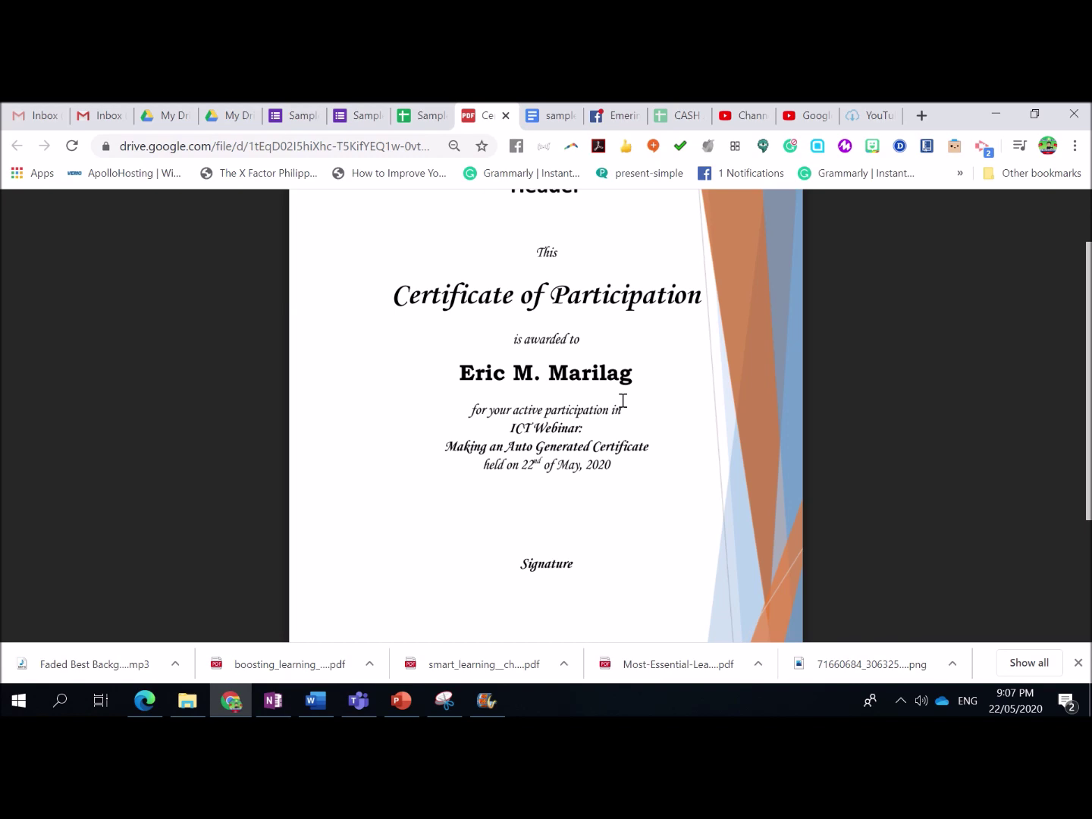
pyautogui.scroll(-2, 590, 485)
pyautogui.scroll(4, 589, 463)
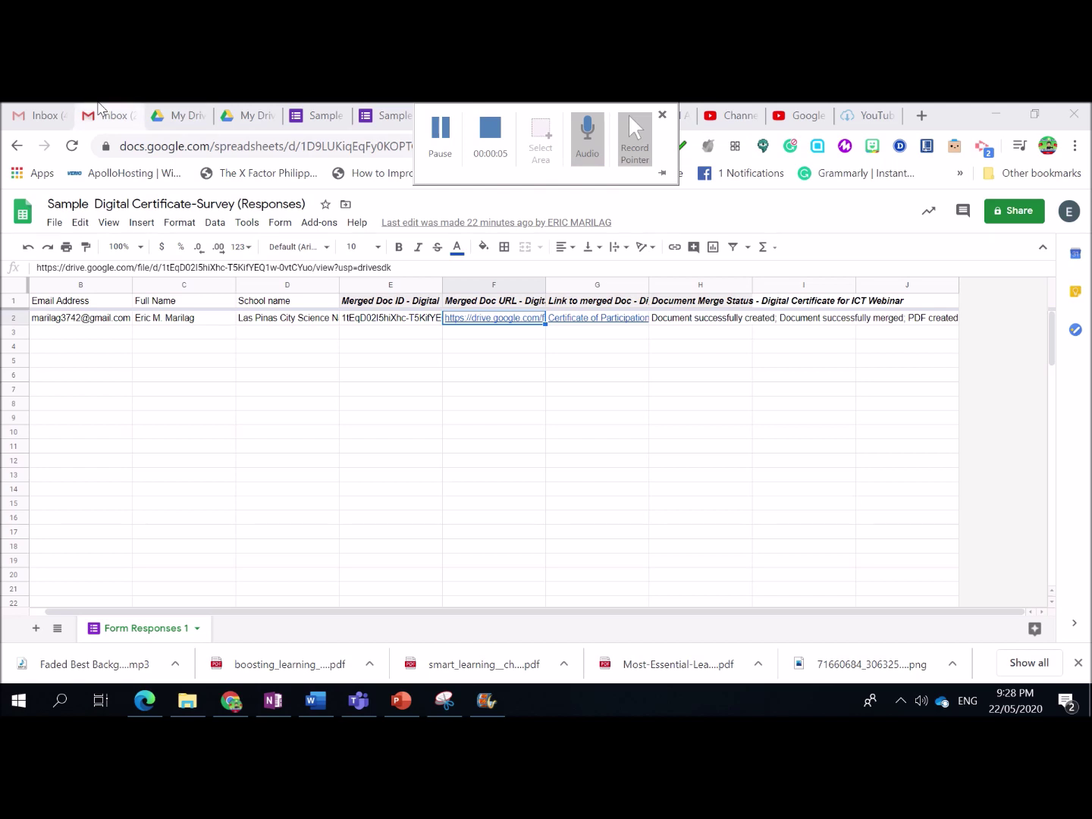
pyautogui.click(112, 115)
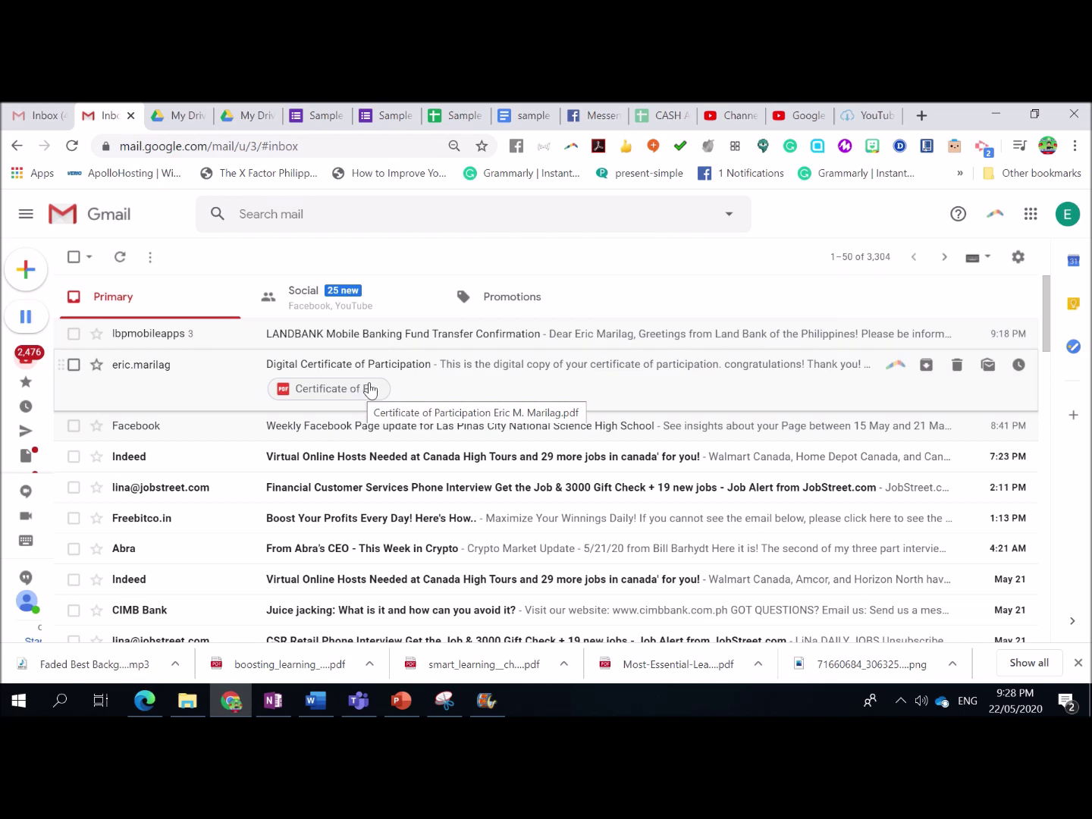
# - Open the Digital Certificate of Participation email and preview its attached certificate PDF
pyautogui.click(430, 388)
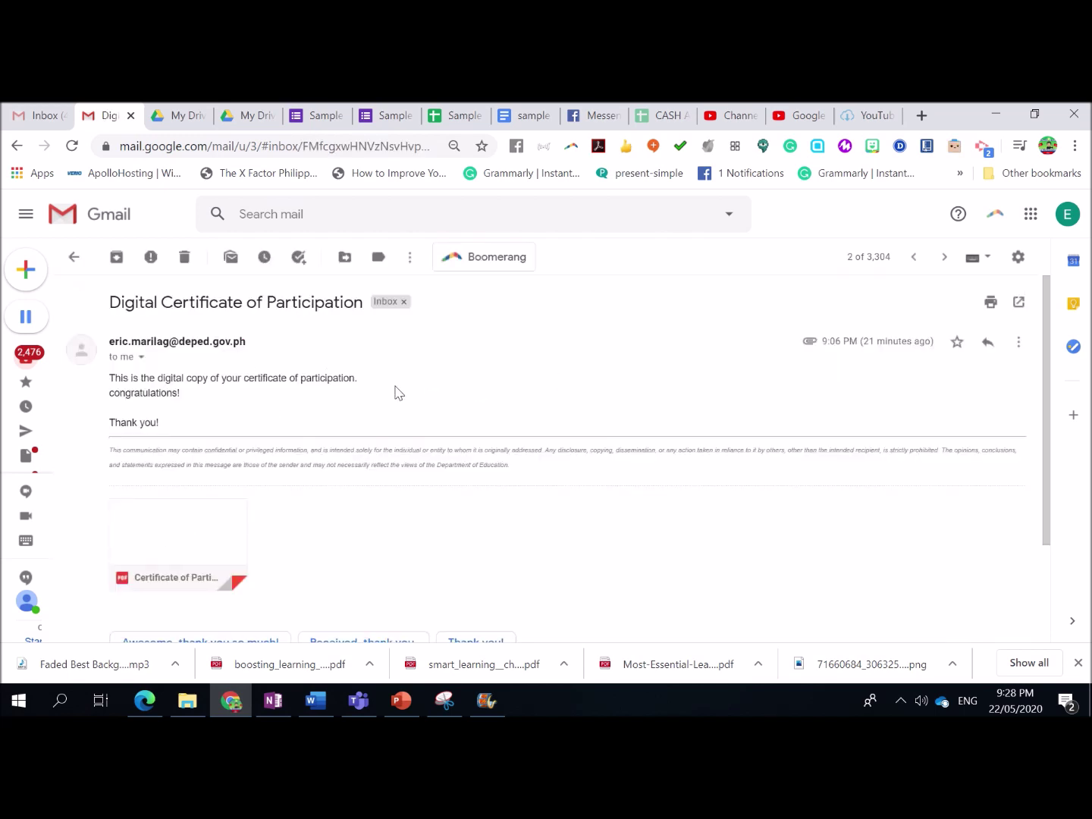
pyautogui.moveTo(195, 562)
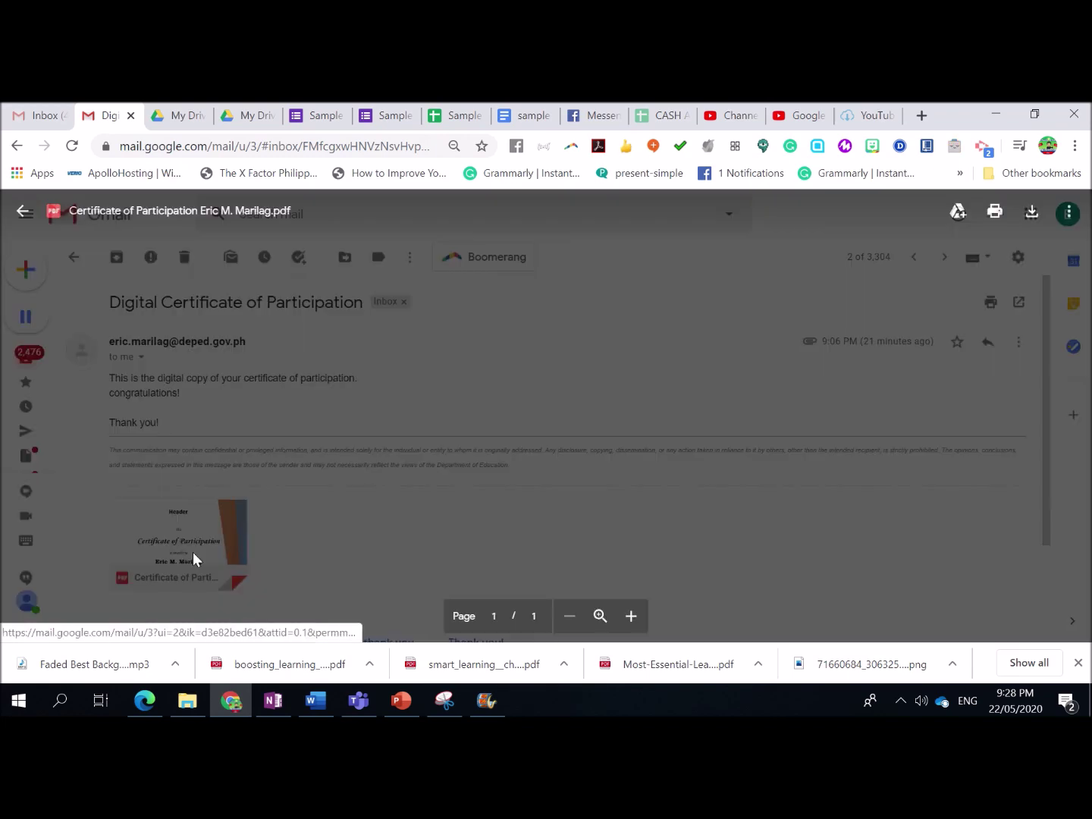
pyautogui.scroll(-5, 349, 454)
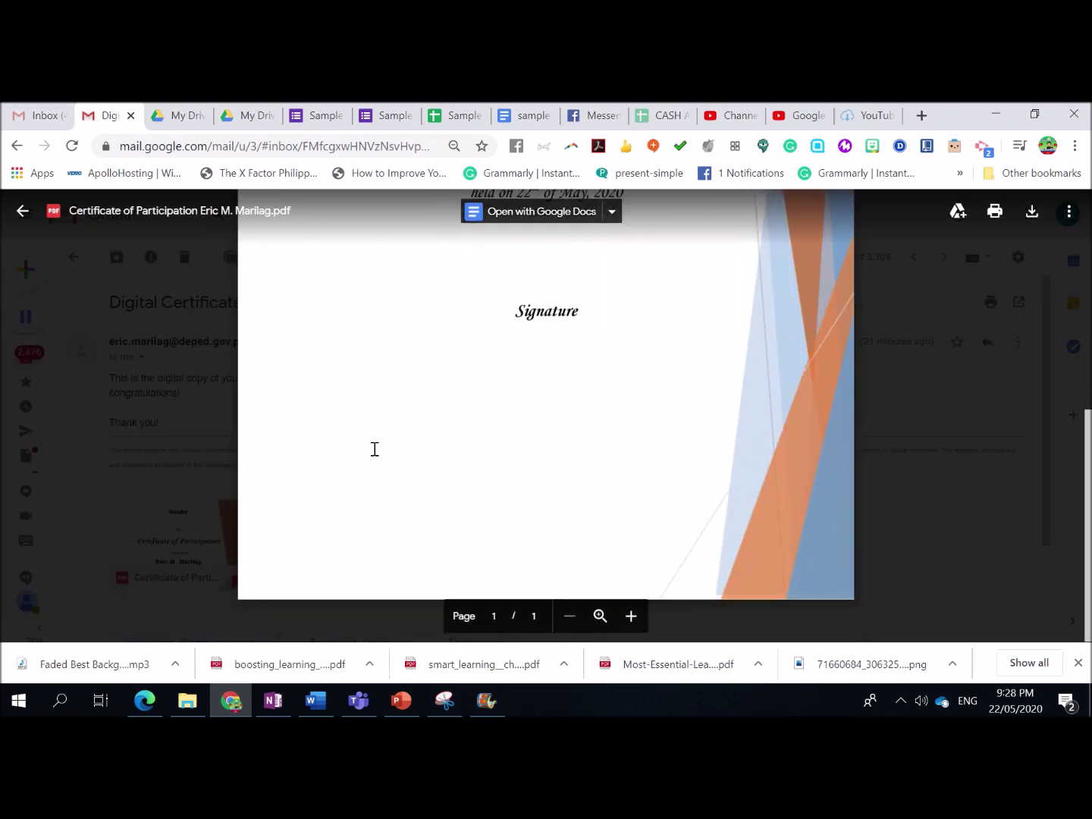
pyautogui.scroll(5, 374, 449)
pyautogui.scroll(-5, 373, 448)
pyautogui.scroll(5, 372, 448)
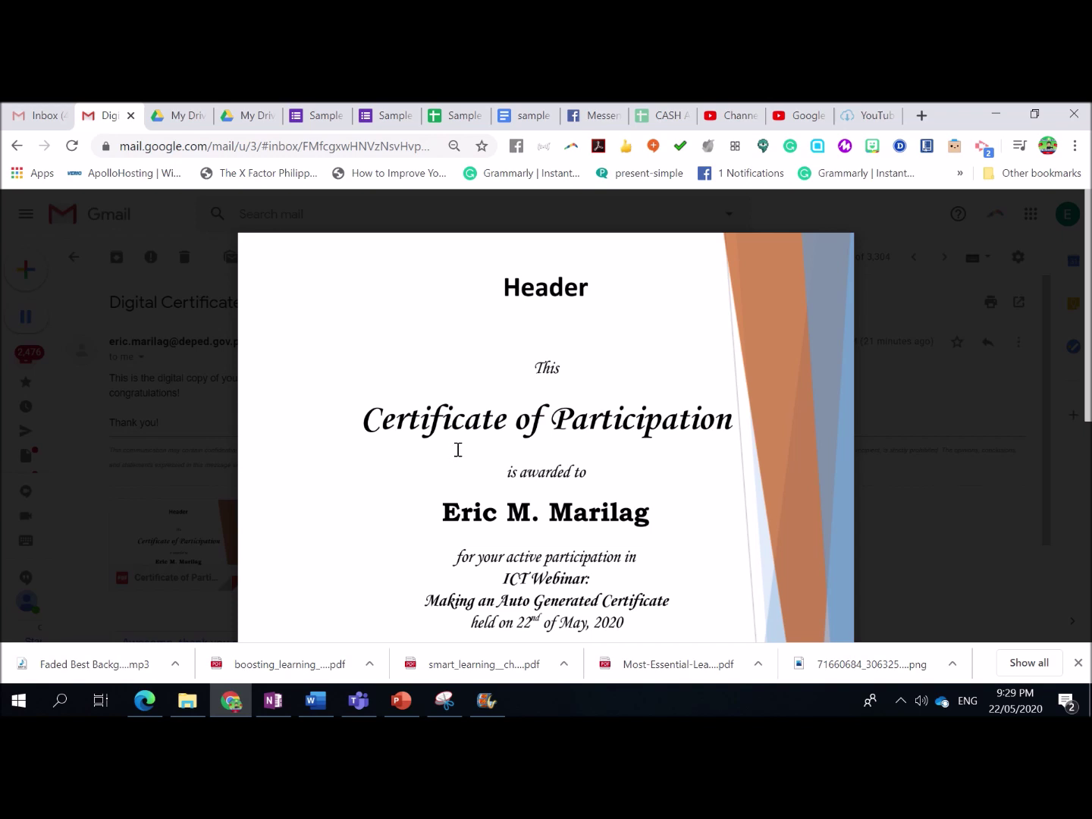
pyautogui.scroll(-5, 409, 455)
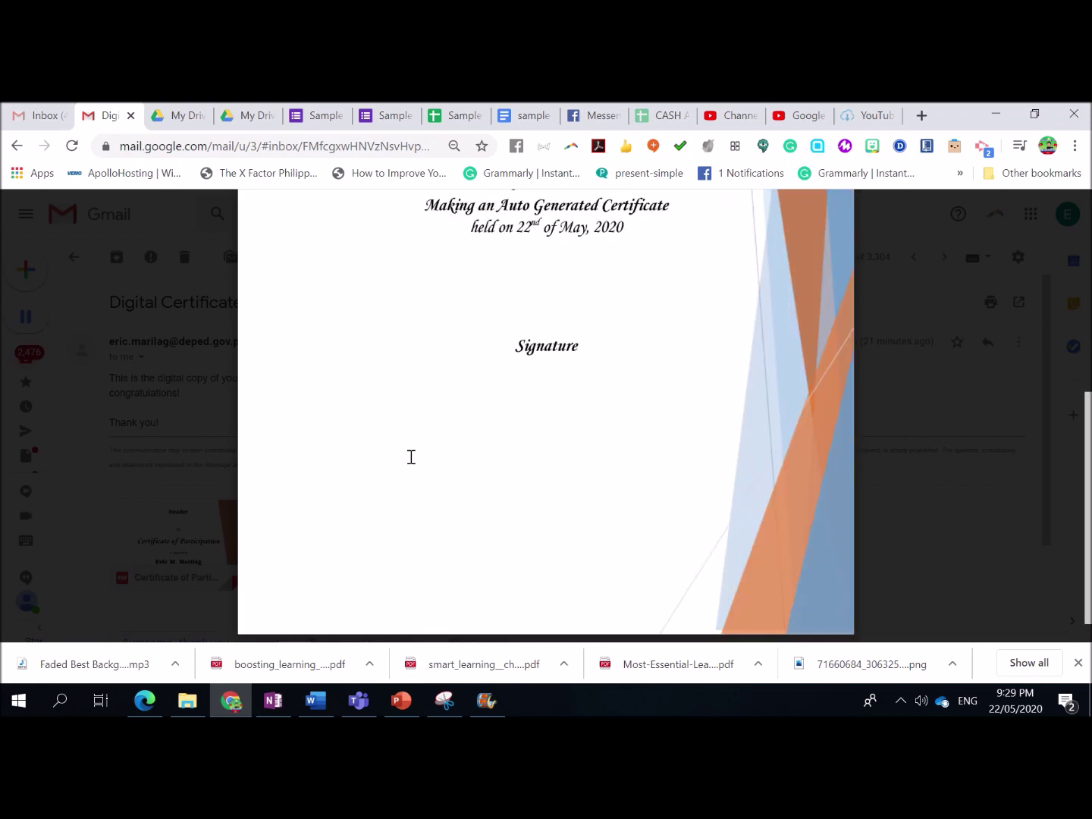
pyautogui.scroll(5, 410, 455)
pyautogui.scroll(-5, 410, 455)
pyautogui.click(23, 211)
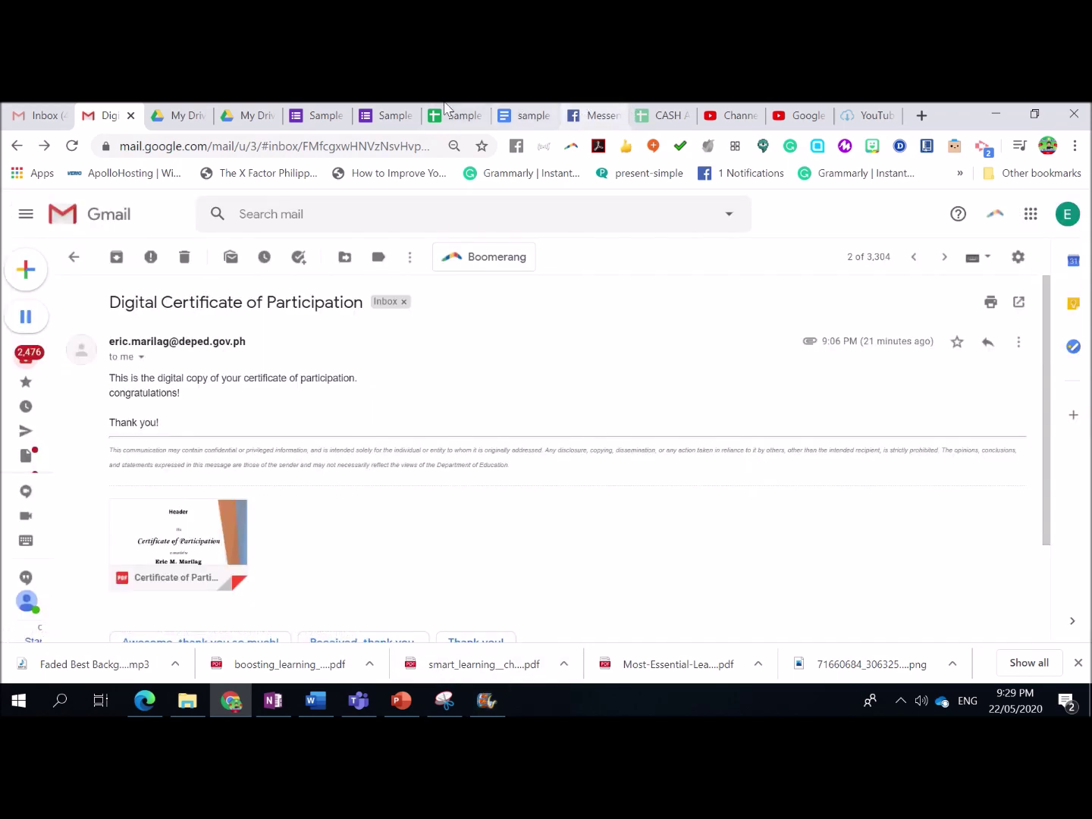
pyautogui.moveTo(486, 136)
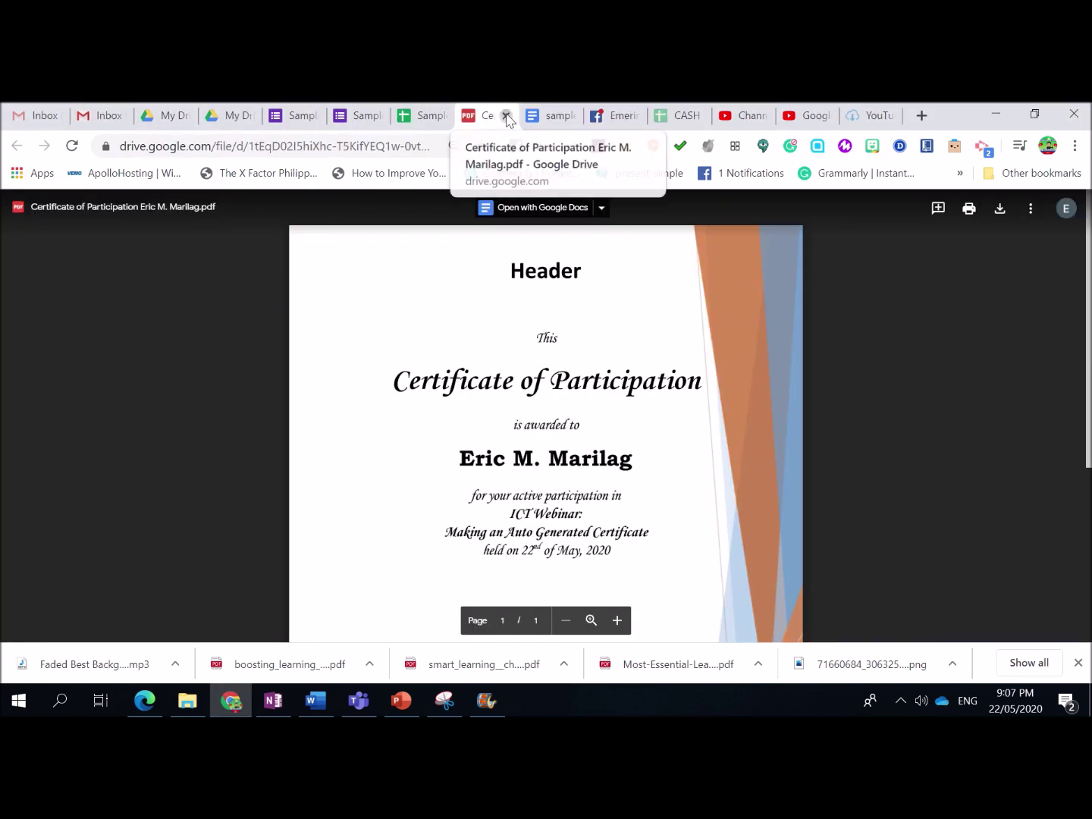
# - Close the Drive certificate PDF tab to show the responses sheet with its merged link and status
pyautogui.click(504, 116)
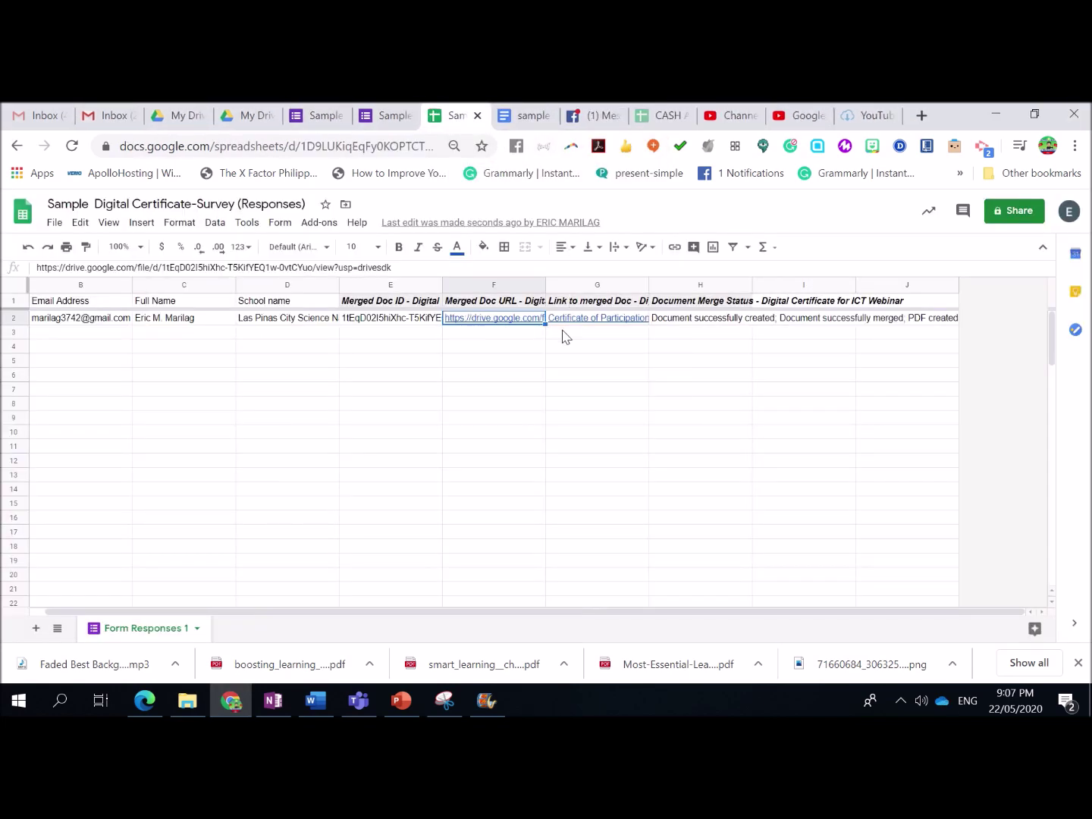